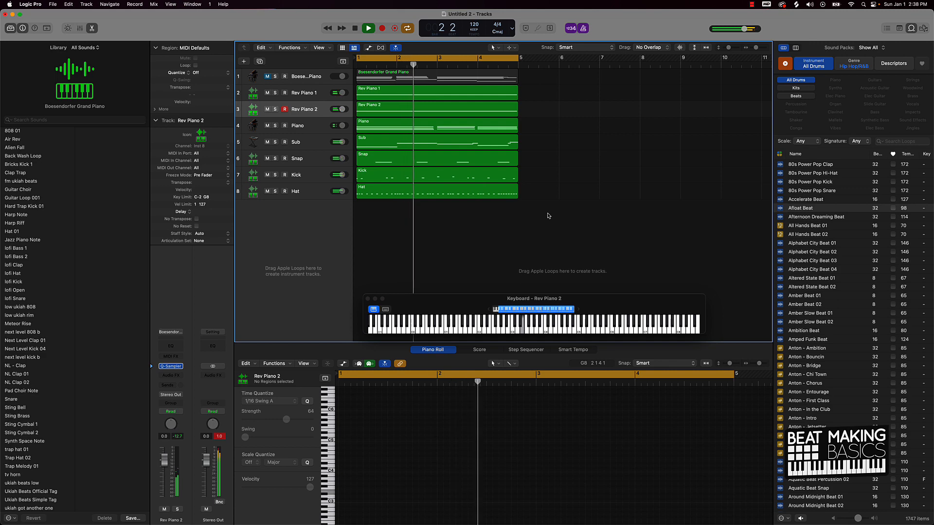
Mute the Piano track and toggle the mutes on Rev Piano 1 and Rev Piano 2 while the beat plays.
click(267, 125)
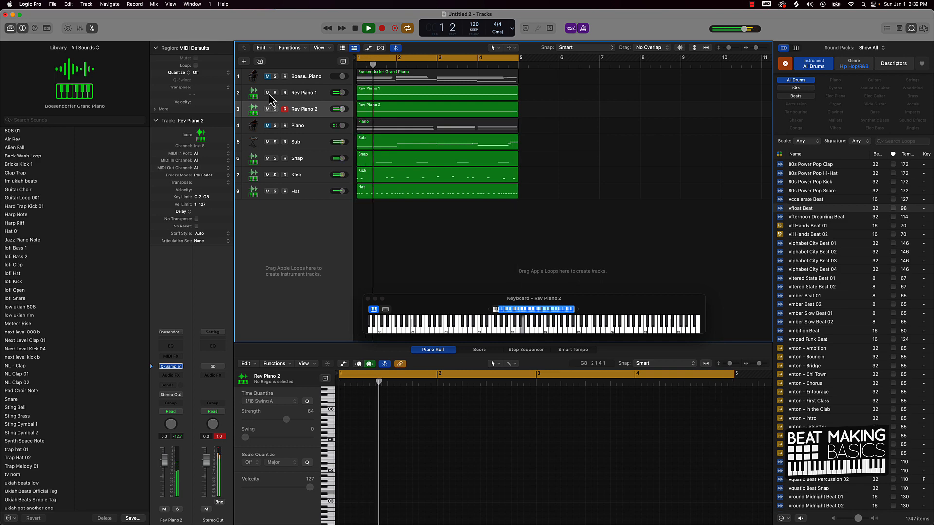
click(267, 109)
click(267, 93)
click(268, 93)
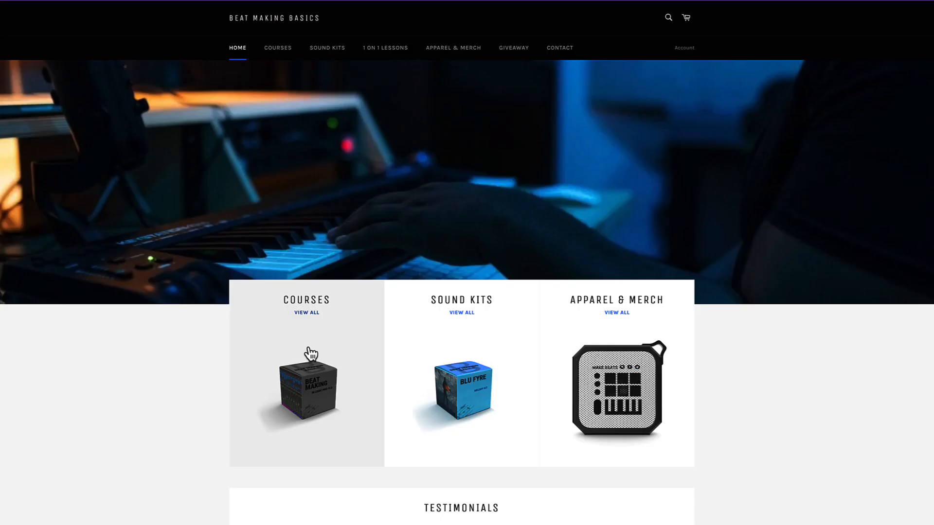
Browse the Beat Making Basics website's Courses, Sound Kits, 1 on 1 Lessons and Apparel & Merch pages, and return to its home page.
click(311, 356)
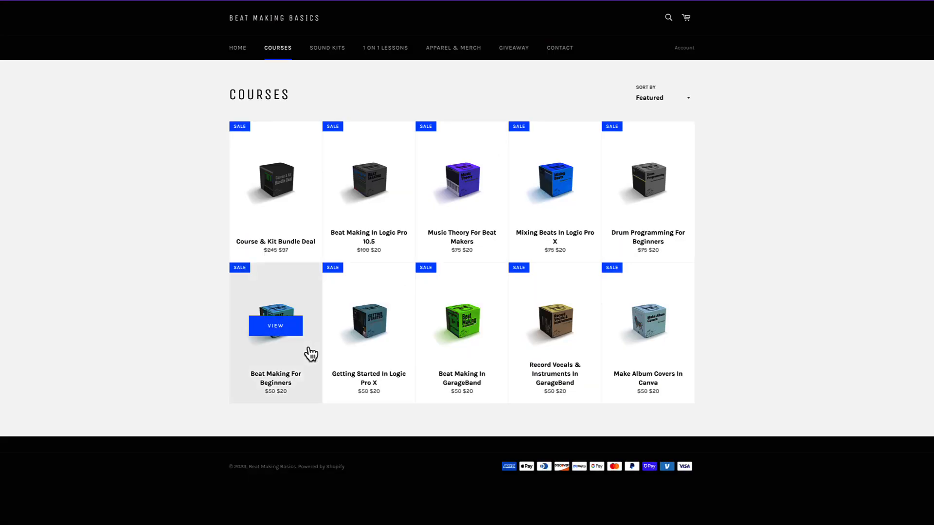
click(340, 53)
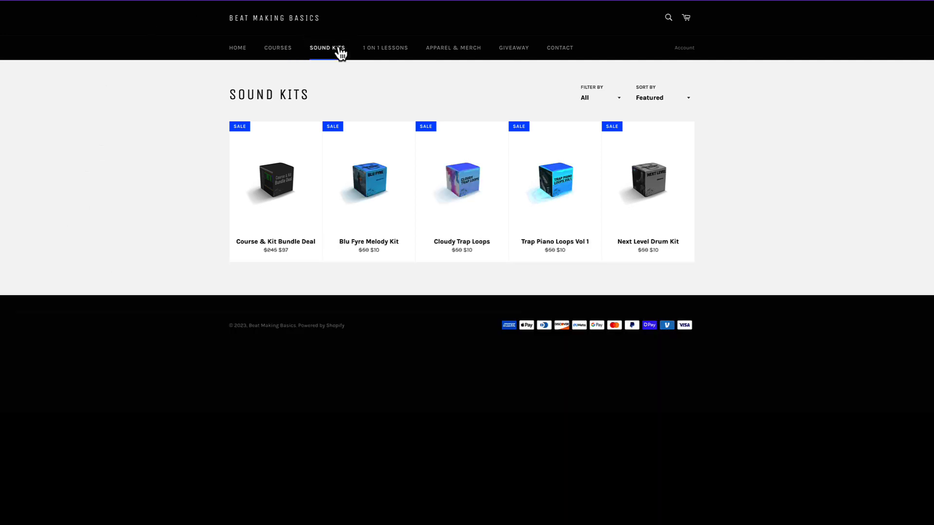
click(381, 54)
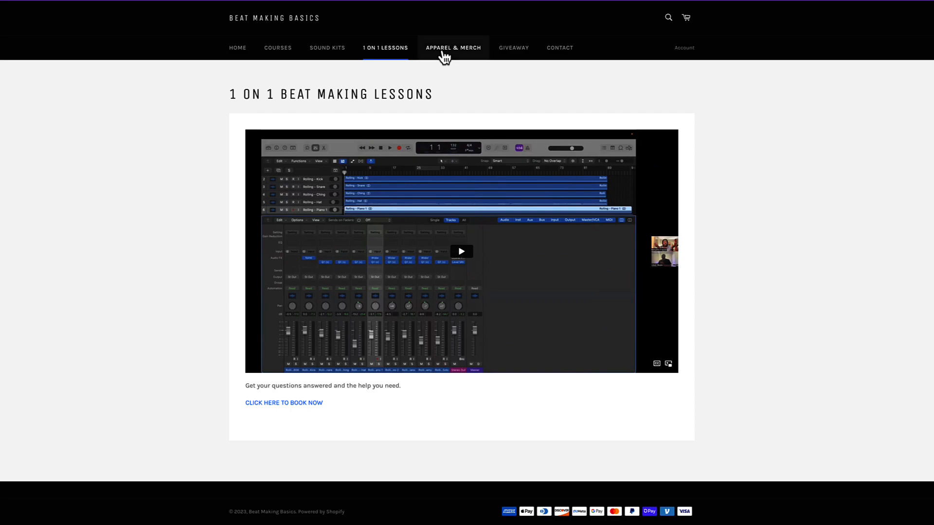
click(443, 57)
scroll(209, 289, down, 5)
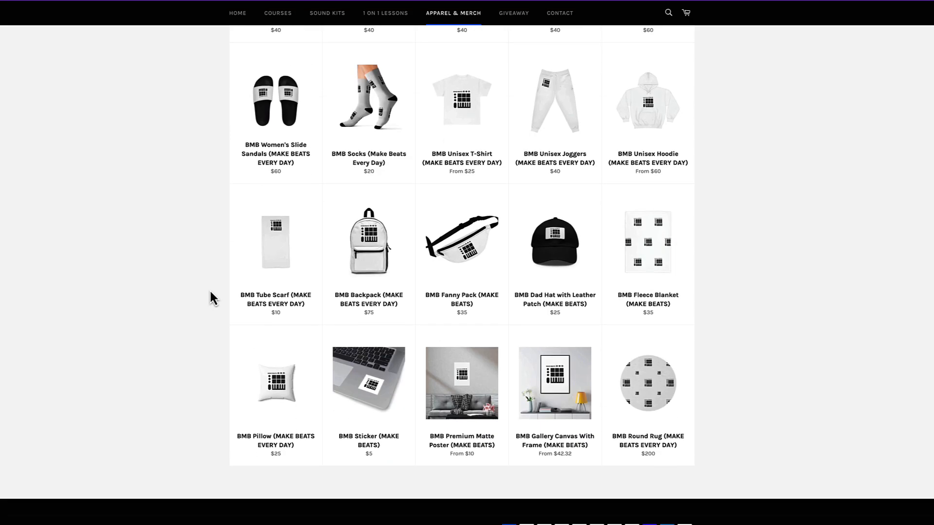
scroll(208, 287, up, 5)
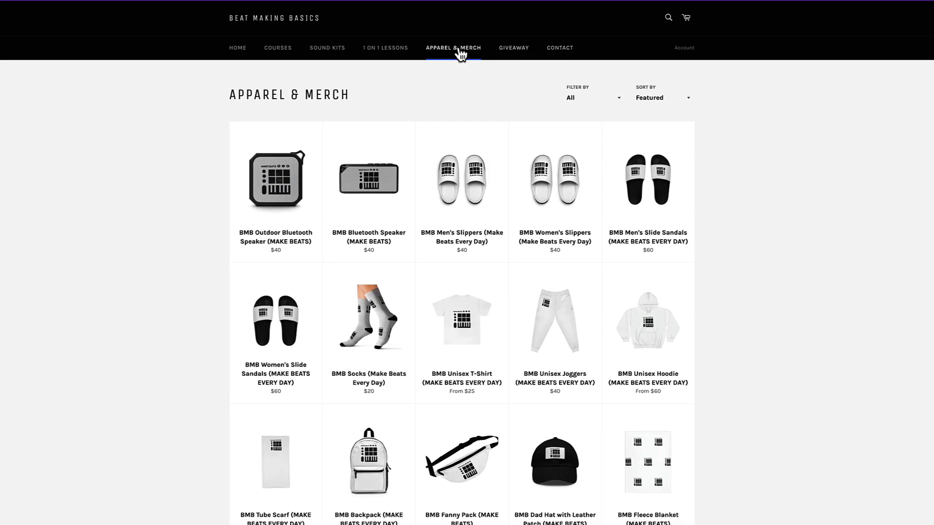
click(235, 52)
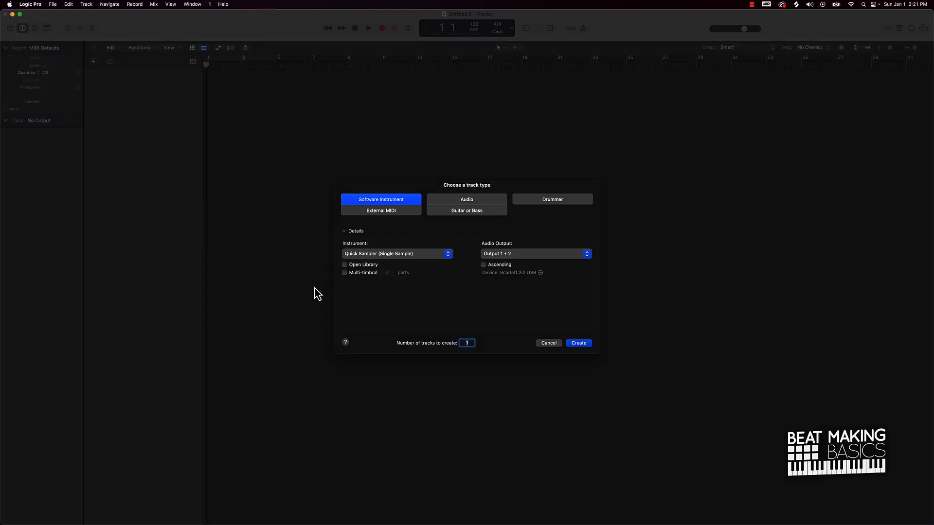
Create one software instrument track in Logic Pro with Default Patch as its instrument.
click(371, 255)
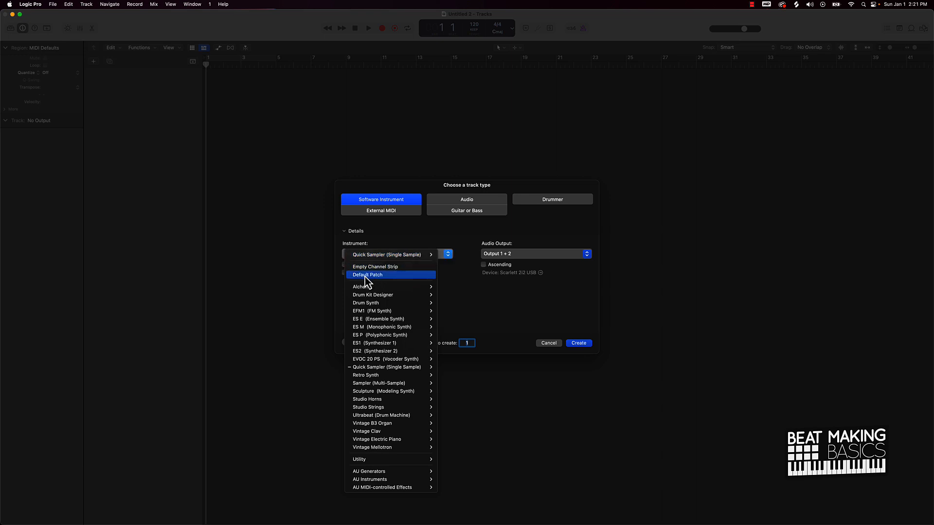
click(369, 204)
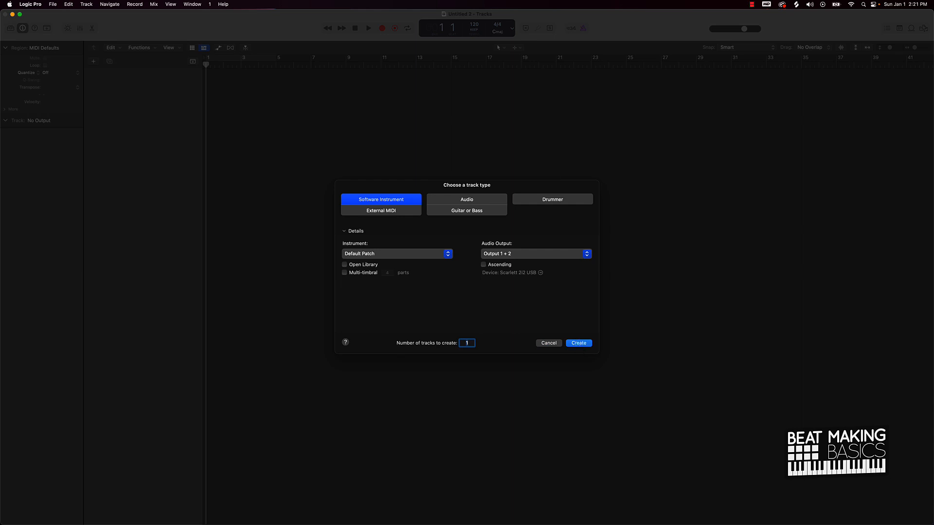
click(576, 343)
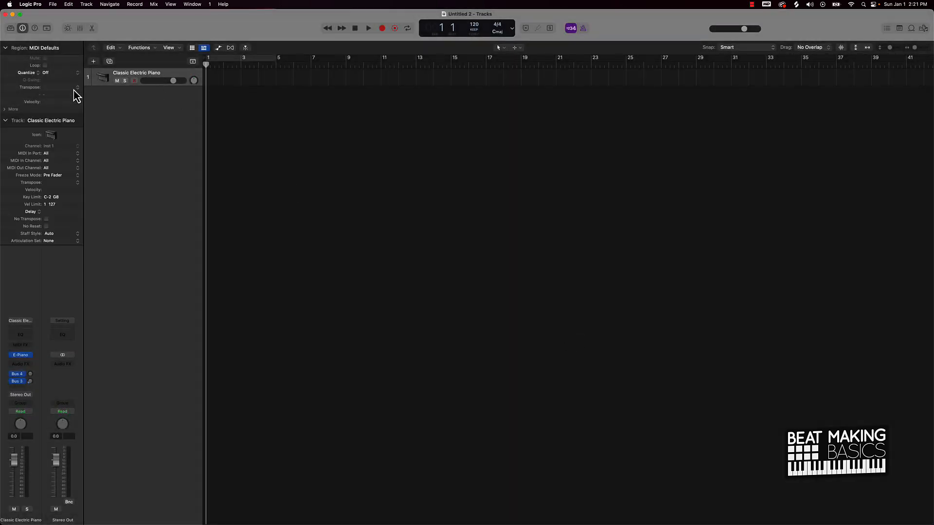
Load the Boesendorfer Grand Piano patch from the library's Piano category onto the new track.
click(11, 28)
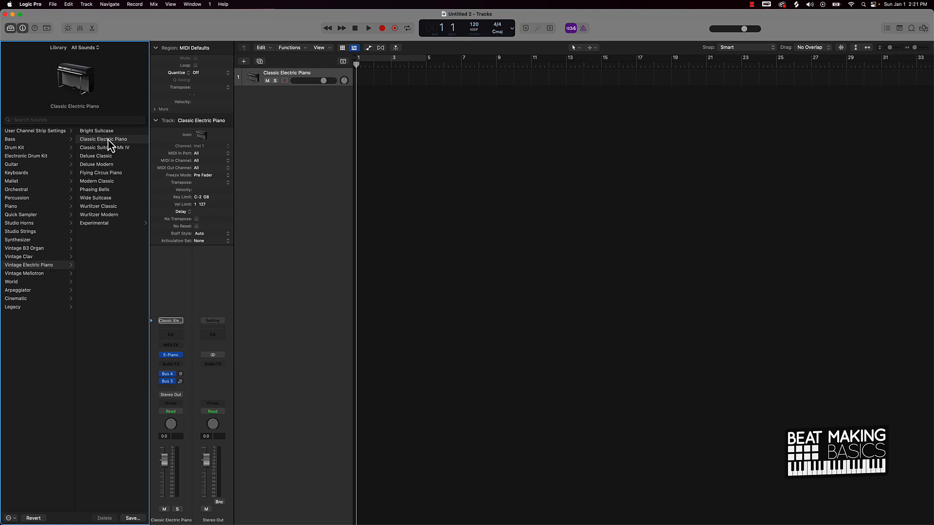
click(15, 208)
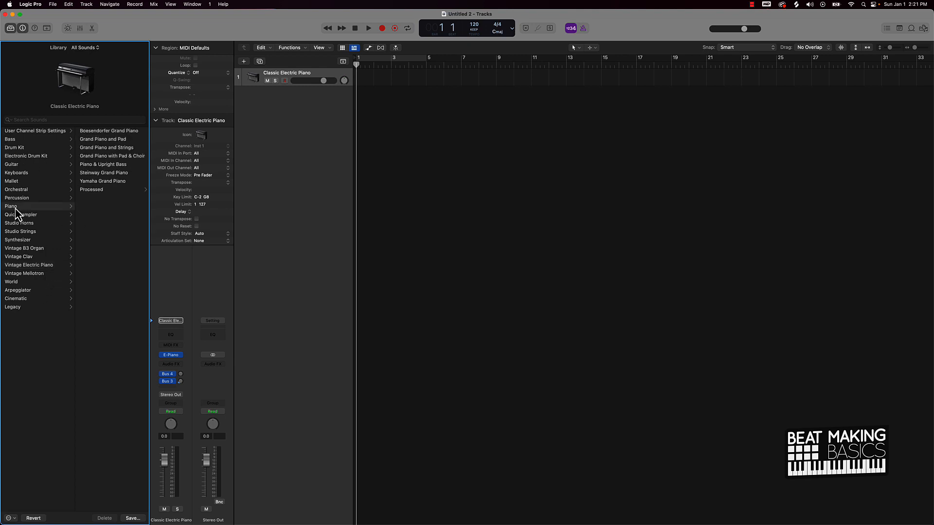
click(125, 132)
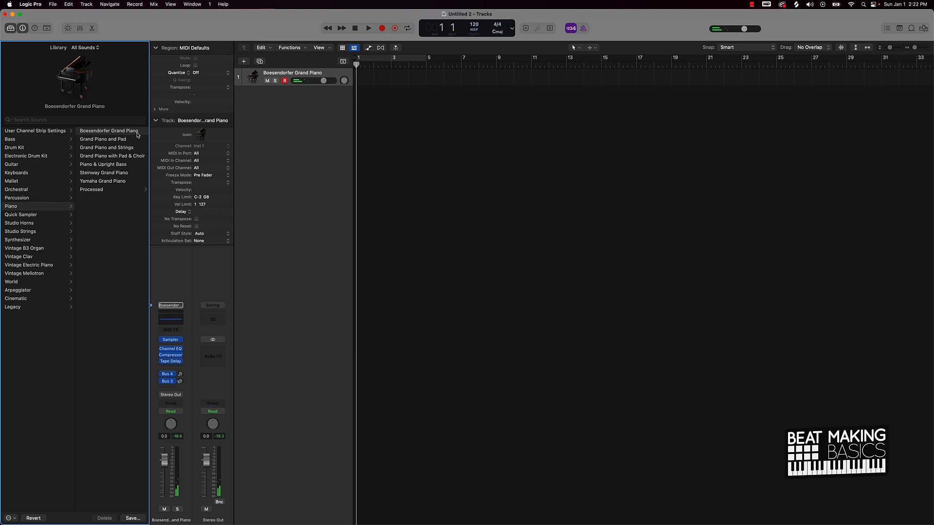
Show the on-screen keyboard in its piano layout and widen it to about twice its width.
key(super+k)
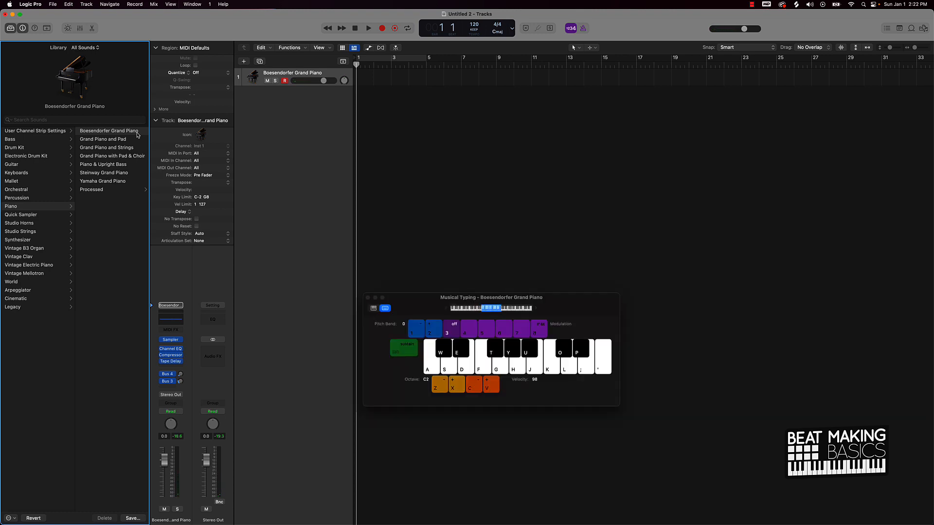
click(373, 308)
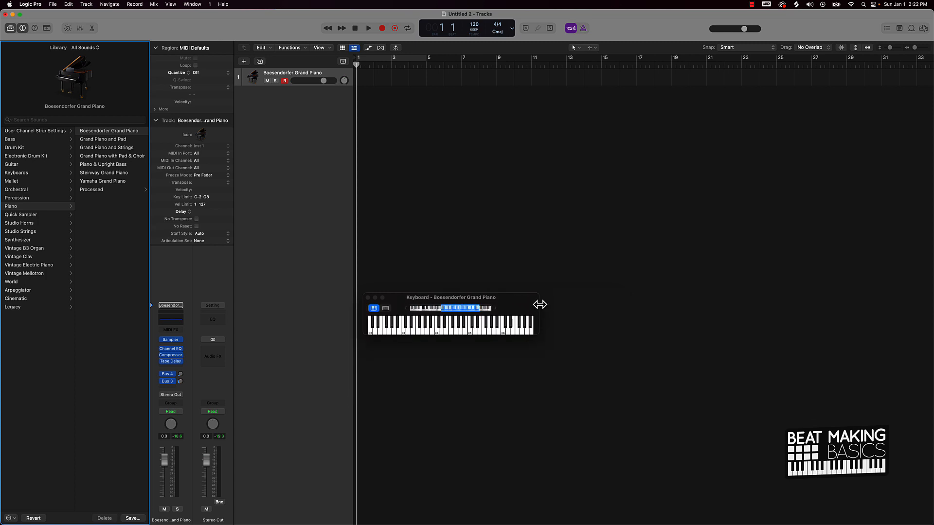
drag(544, 307, 705, 309)
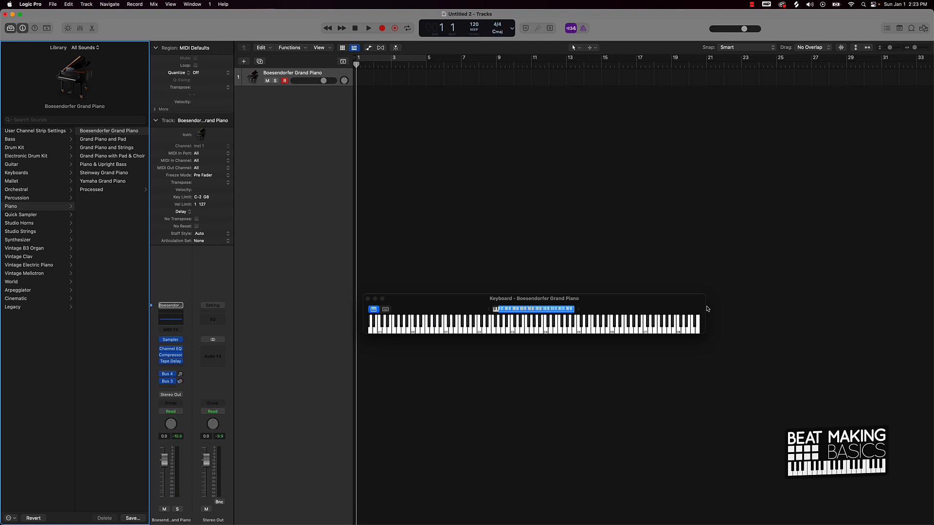
Enable cycling from bar 1 to bar 5 and record a four-bar chord progression on the grand piano track.
click(388, 56)
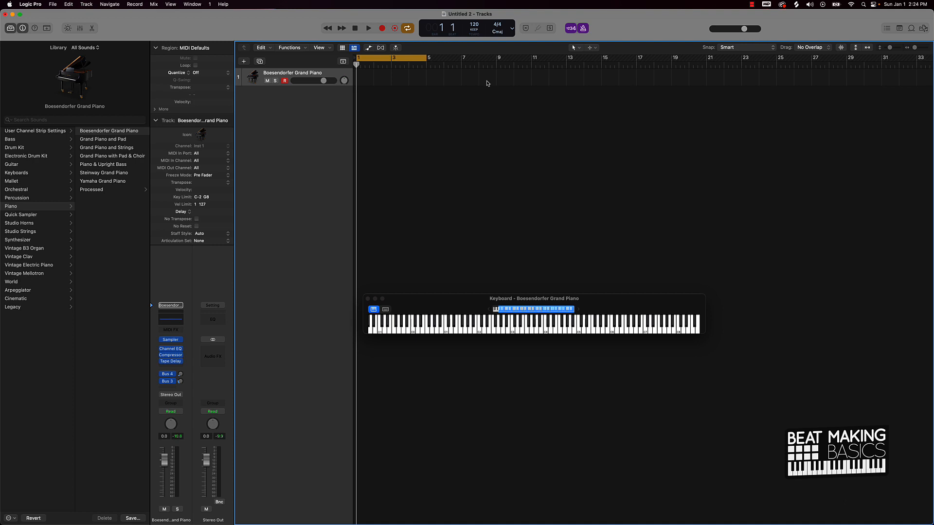
key(r)
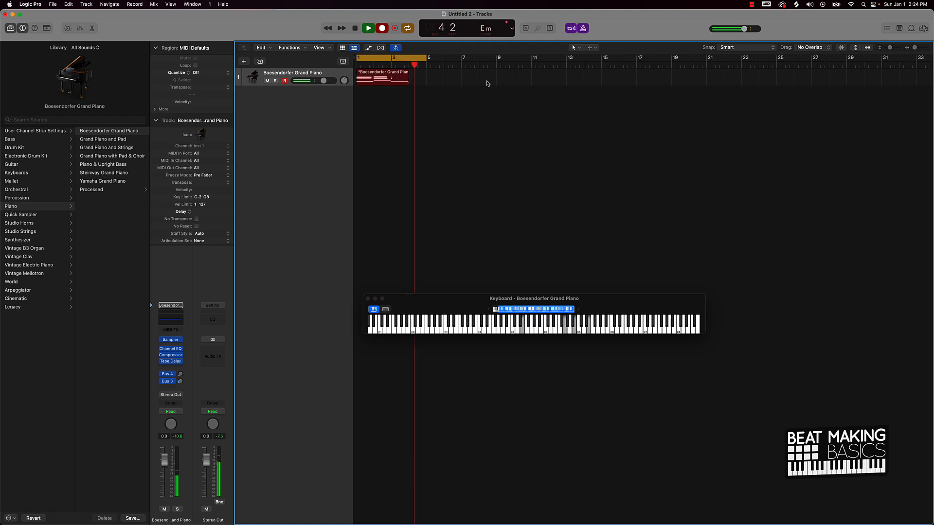
key(space)
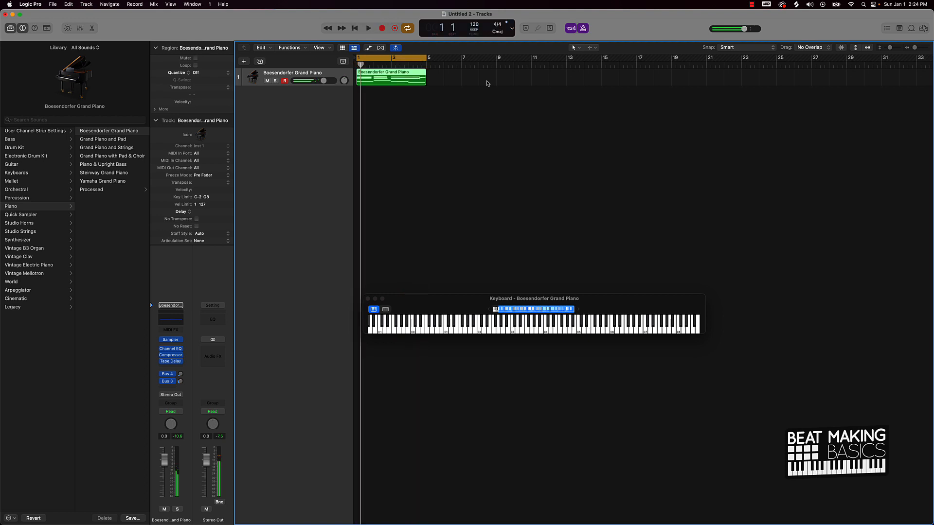
Open the recorded piano region in the Piano Roll and fit all four bars of notes in view.
double_click(414, 83)
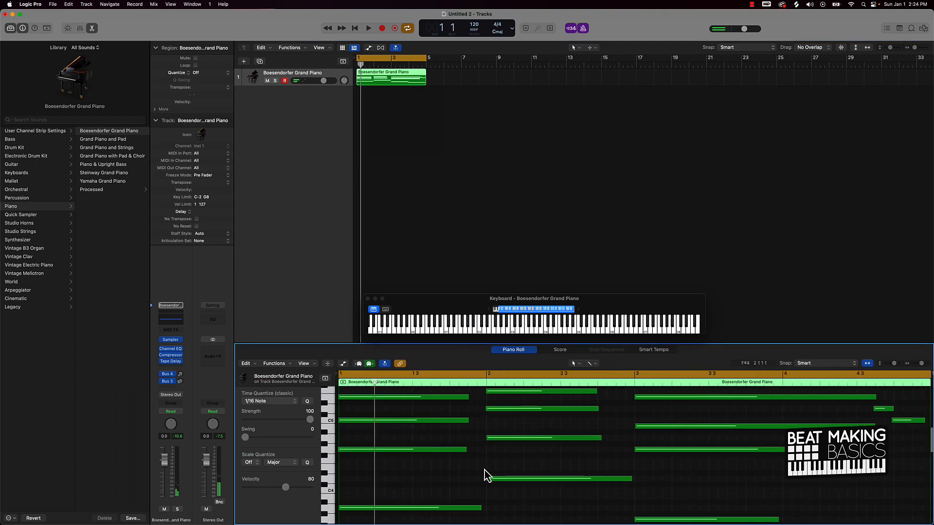
scroll(348, 497, down, 2)
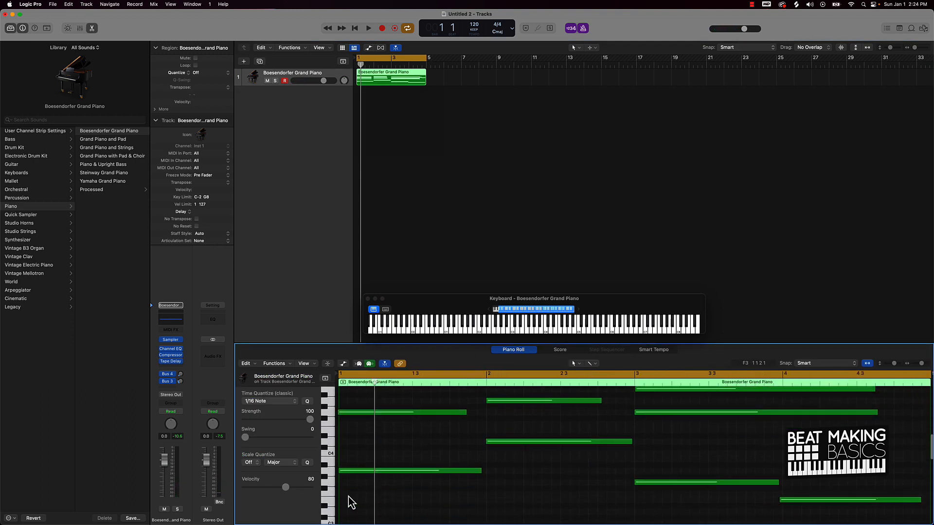
scroll(348, 497, down, 1)
scroll(358, 496, down, 1)
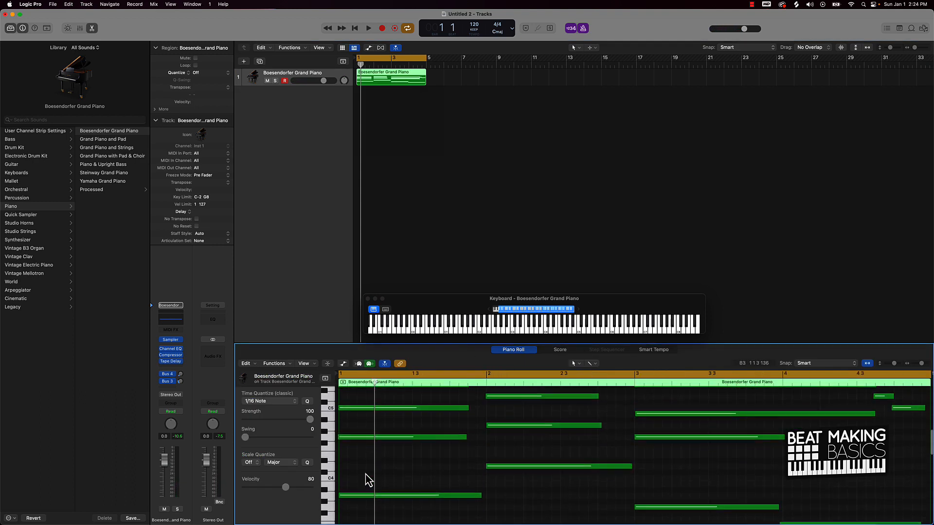
scroll(352, 465, down, 5)
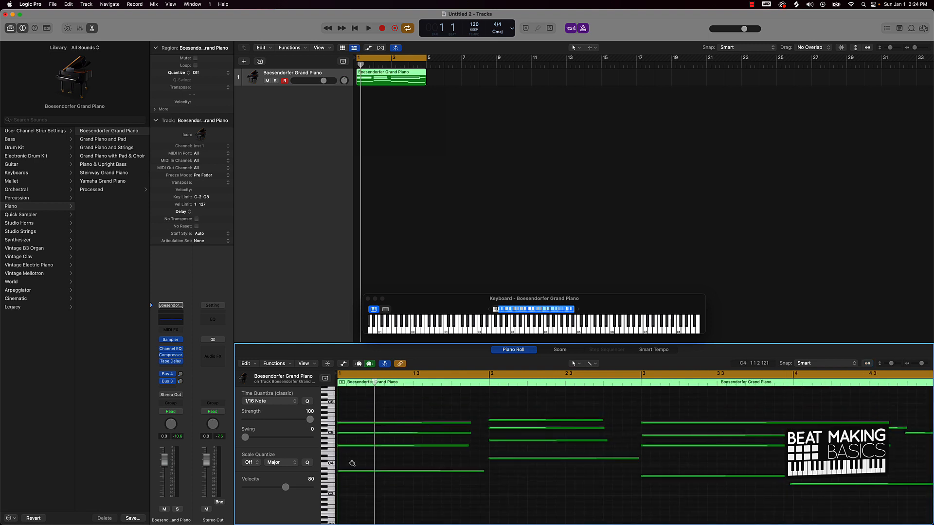
scroll(369, 467, down, 3)
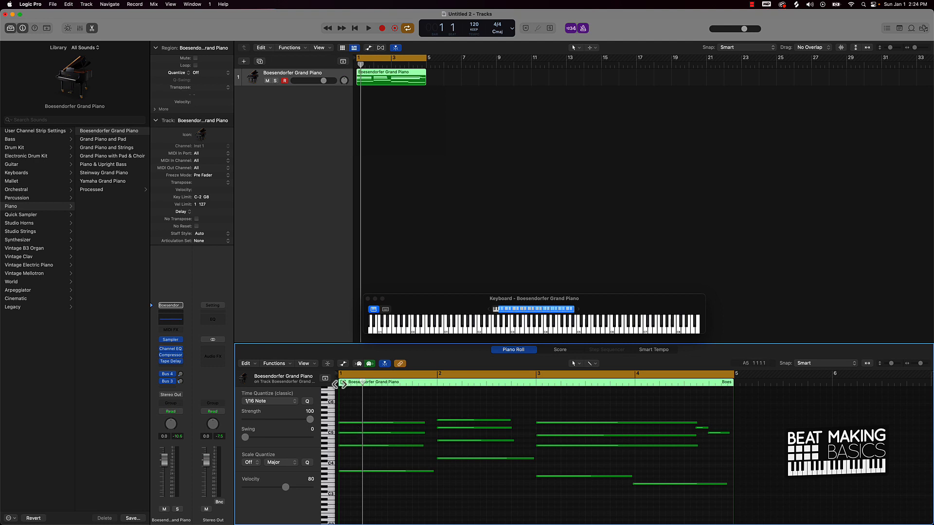
Select the four notes of the bar 1 chord to identify it, and play the piano region through.
key(space)
key(space)
drag(375, 409, 378, 494)
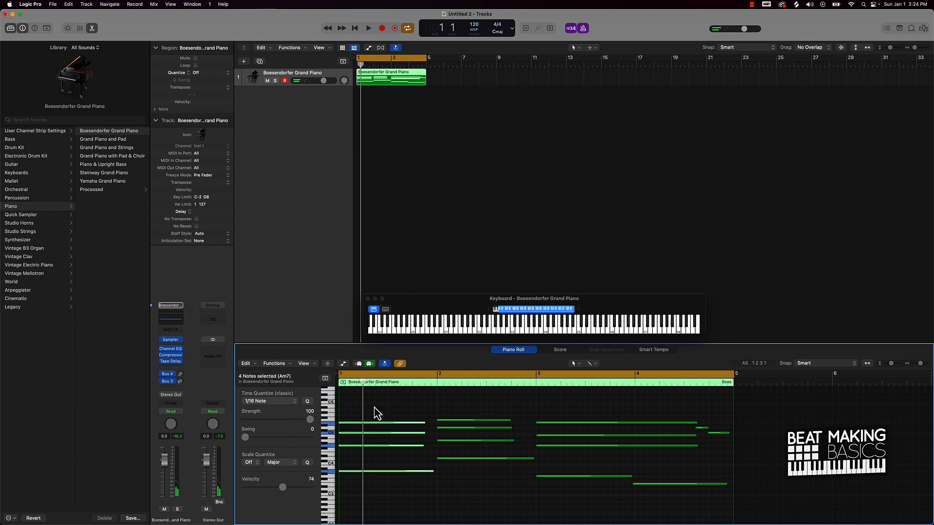
click(469, 486)
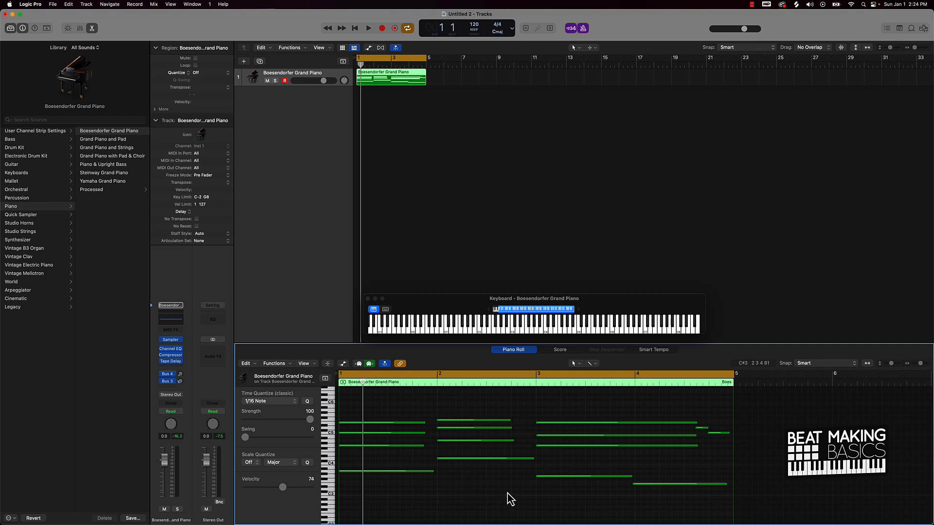
key(space)
scroll(507, 492, up, 1)
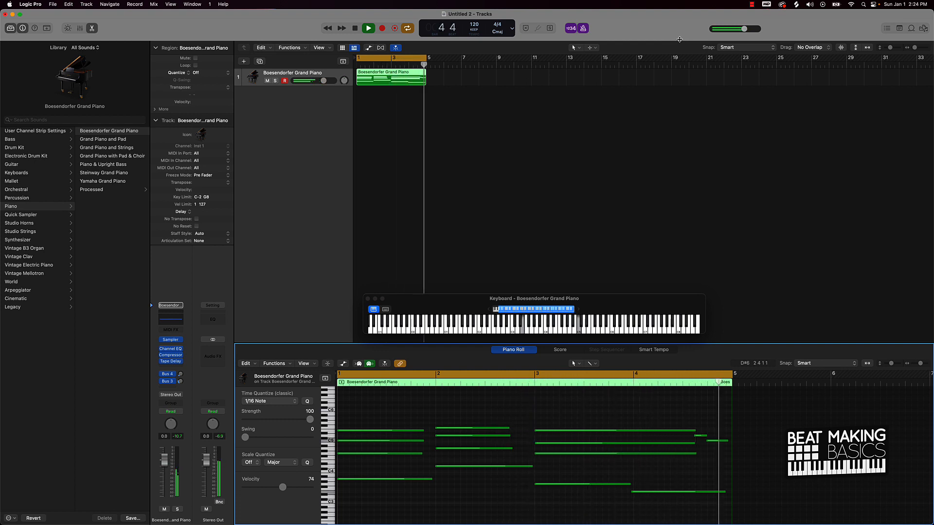
key(space)
Convert the recorded piano region into a new Quick Sampler track below the original grand piano track.
click(468, 101)
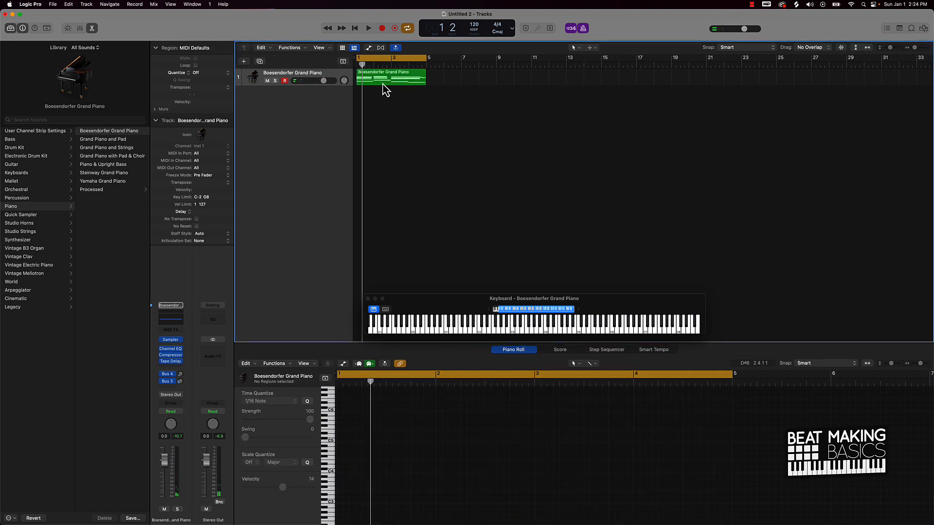
drag(398, 87, 284, 228)
drag(273, 132, 267, 107)
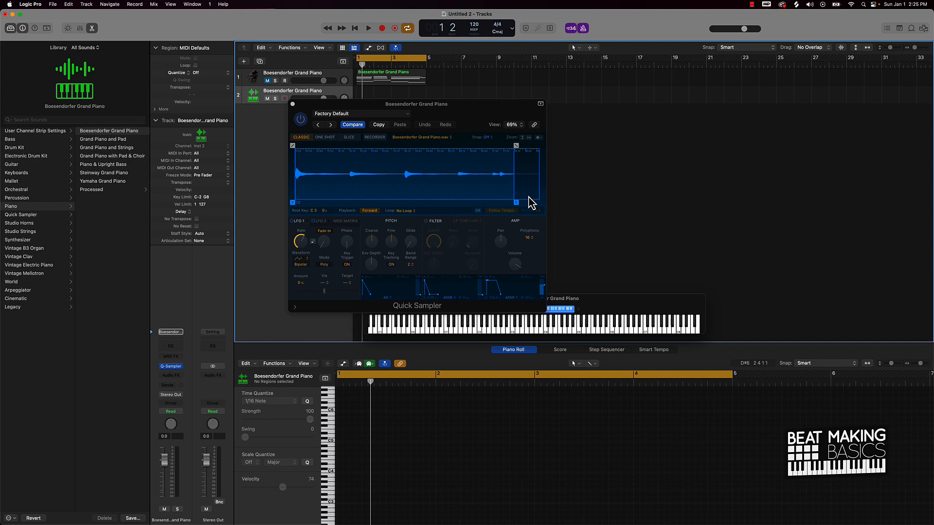
Set the Quick Sampler's playback to Reverse with Follow Tempo on, and close the plug-in window.
click(371, 213)
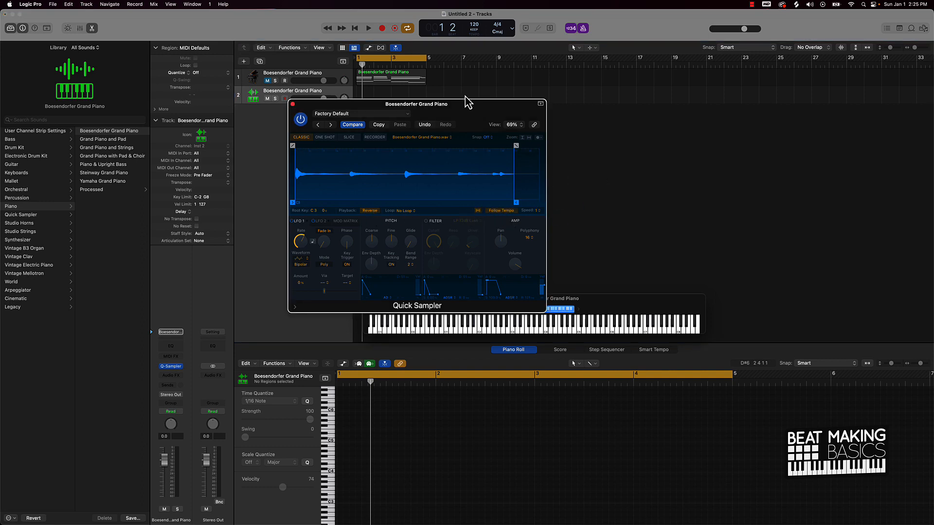
drag(466, 98, 621, 88)
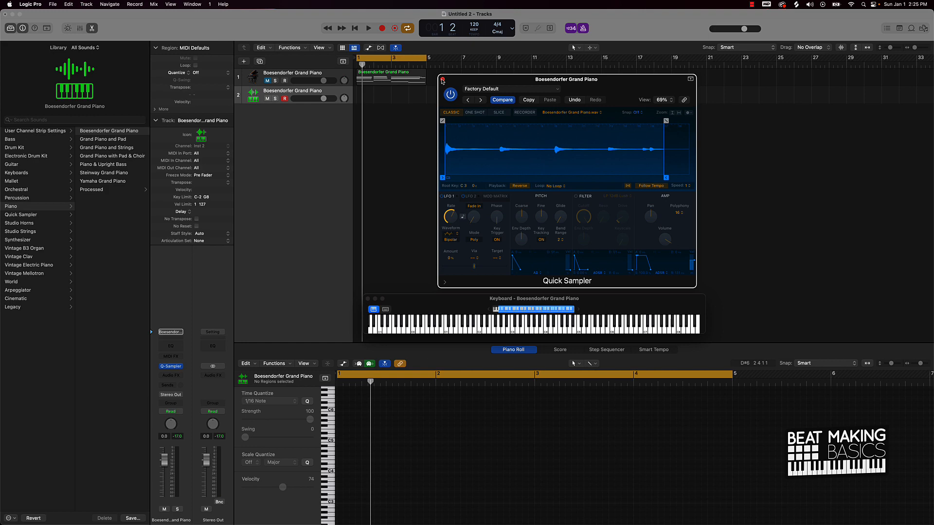
click(442, 79)
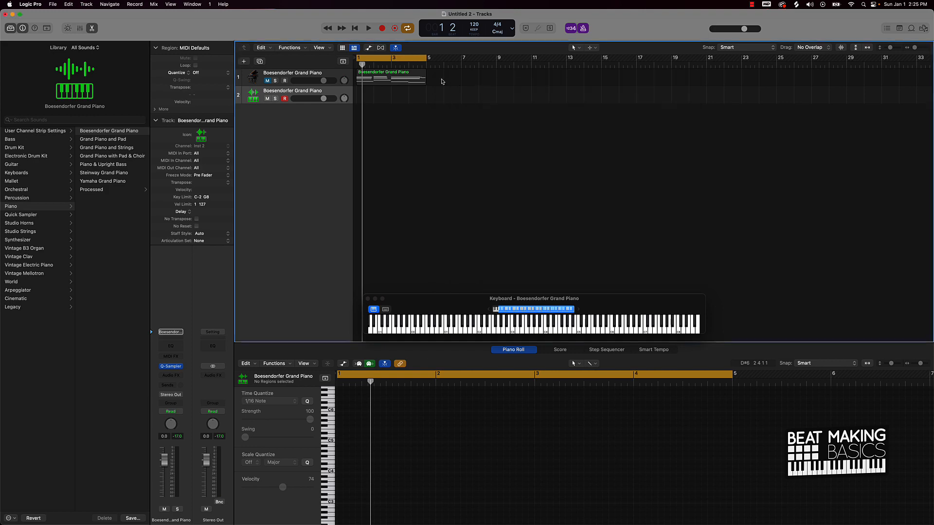
Record one sustained note across the four-bar cycle on the Quick Sampler track and bring it into view in the Piano Roll.
key(space)
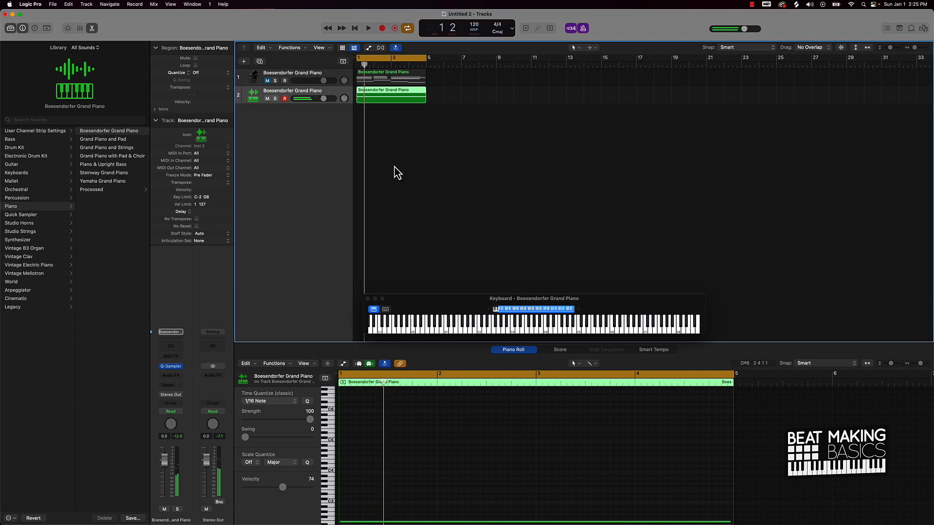
scroll(470, 438, down, 3)
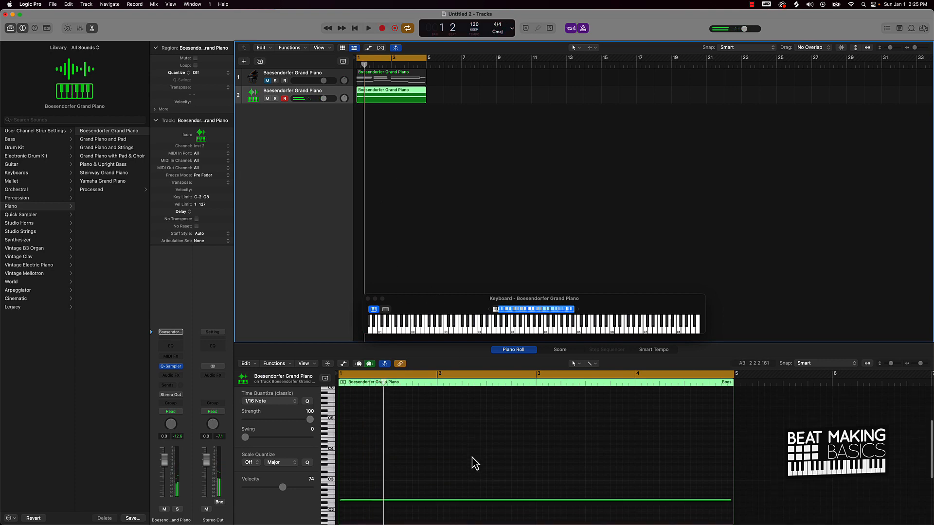
Select the sustained note in the Quick Sampler region and quantize it to 1/16 notes.
click(445, 476)
key(super+a)
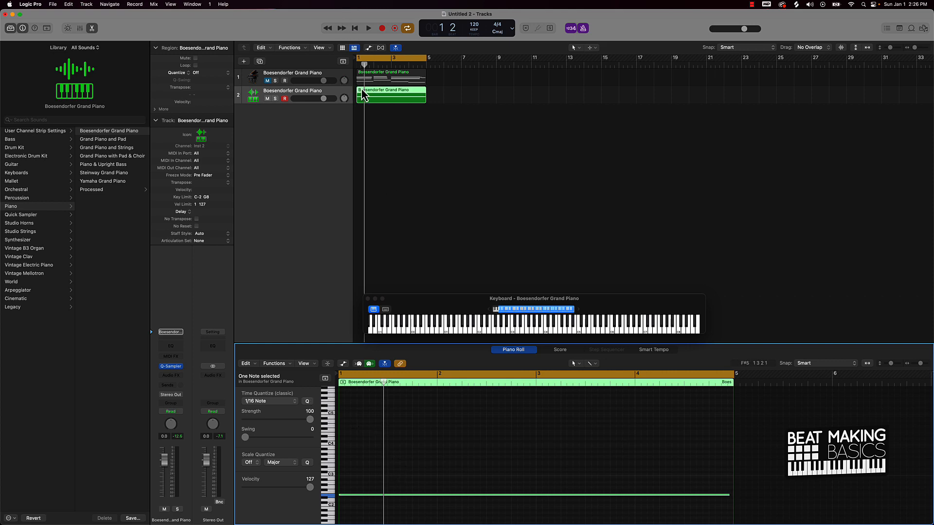
Duplicate the original grand piano track with its settings and rehearse on it over the four-bar playback.
click(253, 75)
key(super+d)
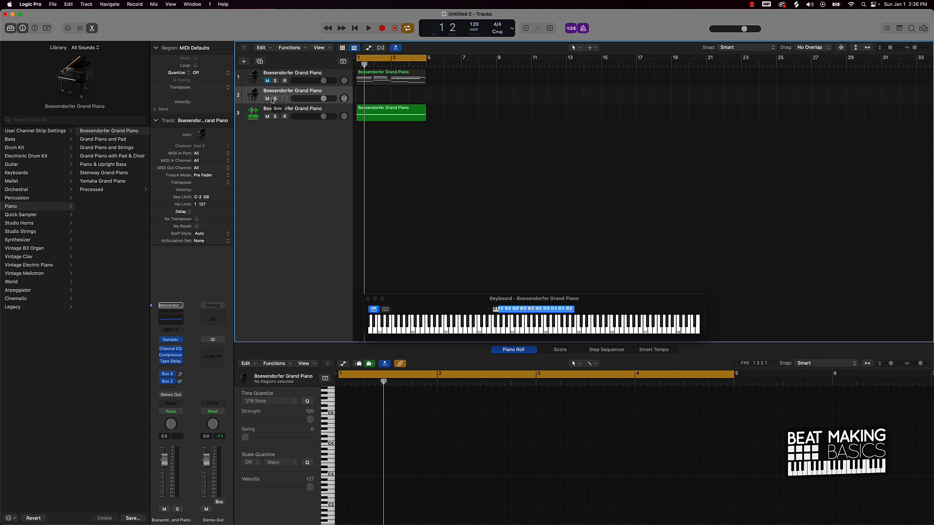
key(space)
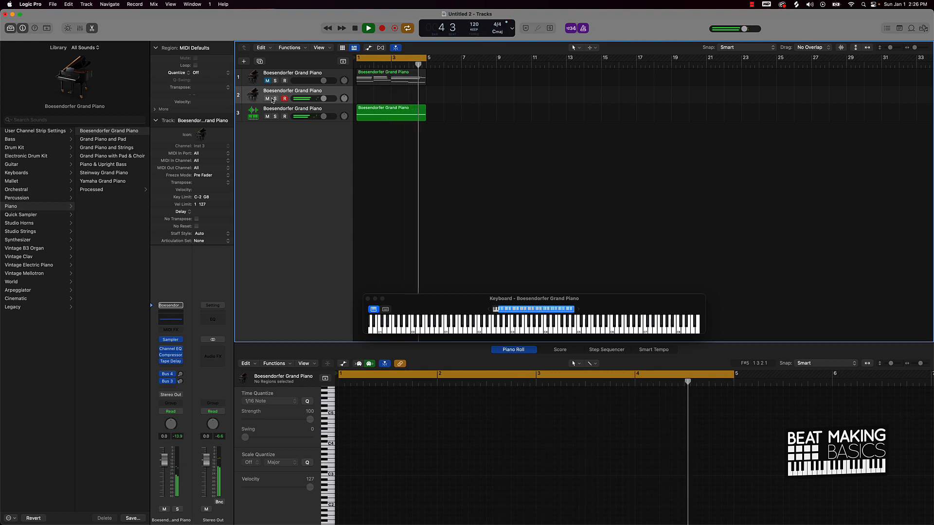
key(space)
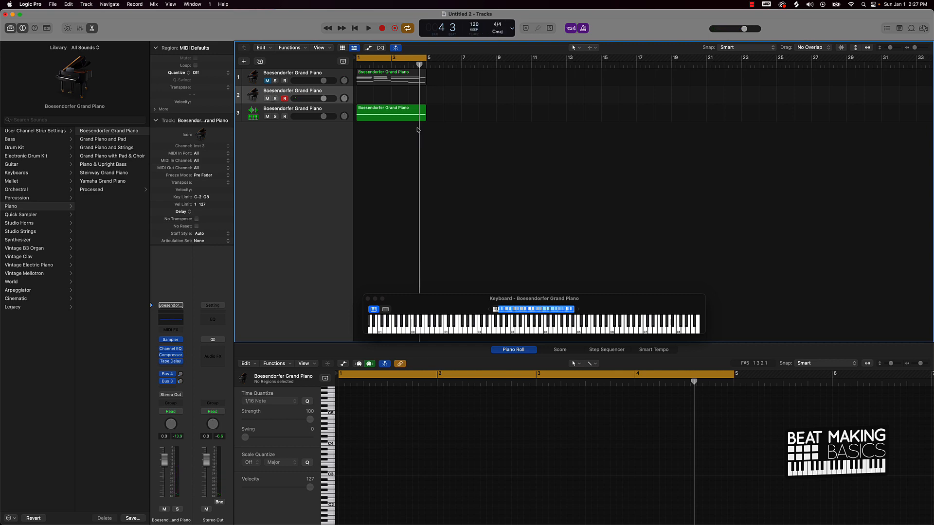
Record a sustained three-note chord in bar 4 on the duplicate piano track and quantize it to 1/16 notes.
key(r)
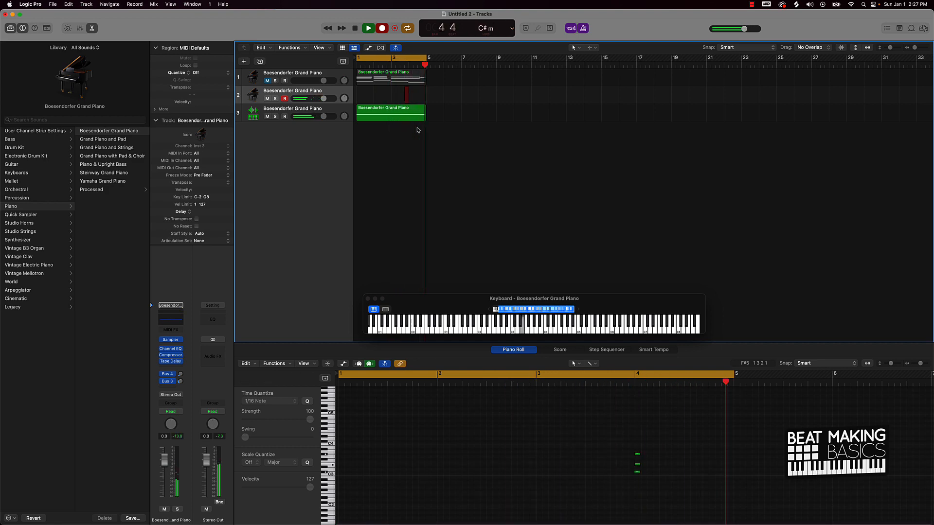
key(space)
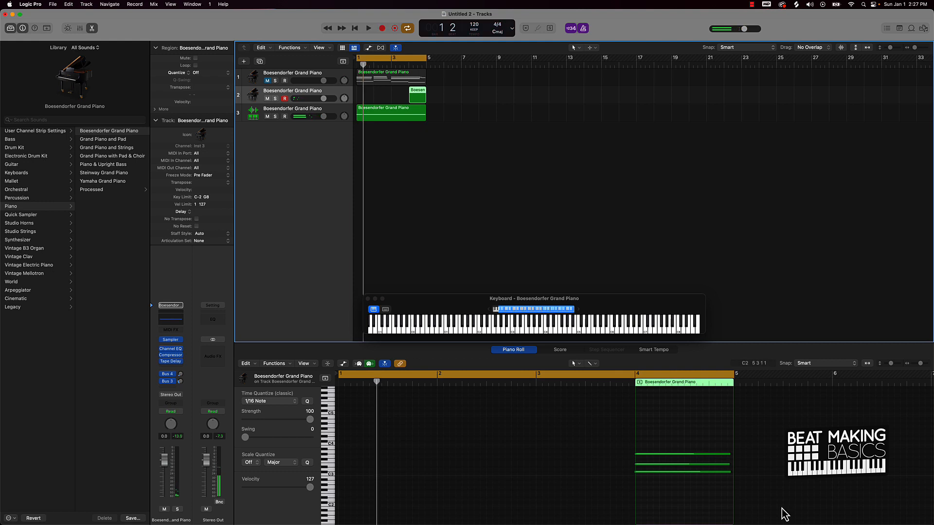
drag(686, 494, 621, 437)
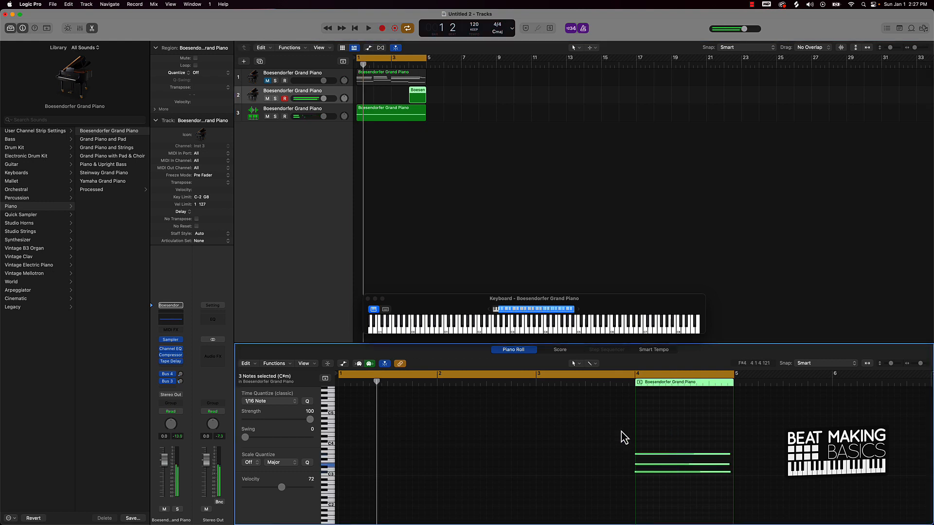
click(307, 402)
click(427, 184)
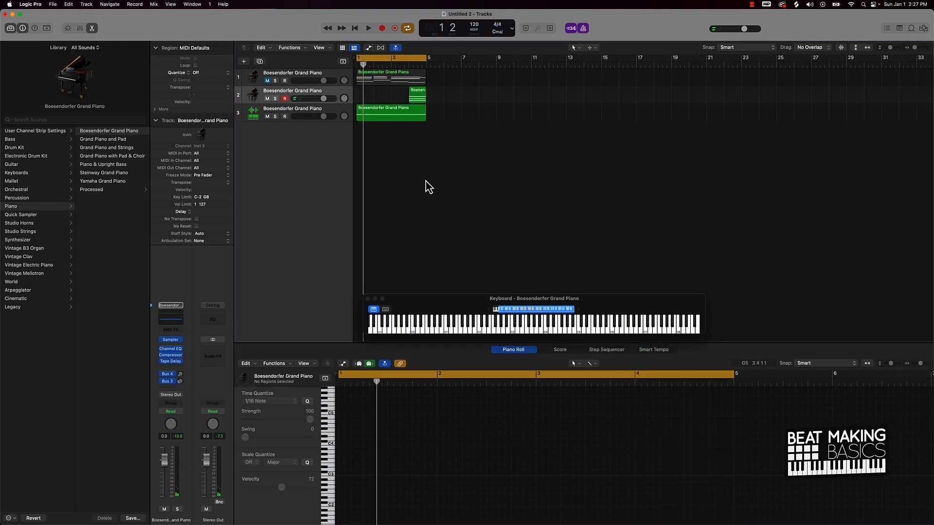
With the bar 4 region extended back to bar 1, record three-note chords over bars 1–2 and bar 3 and quantize all notes.
drag(411, 99, 332, 86)
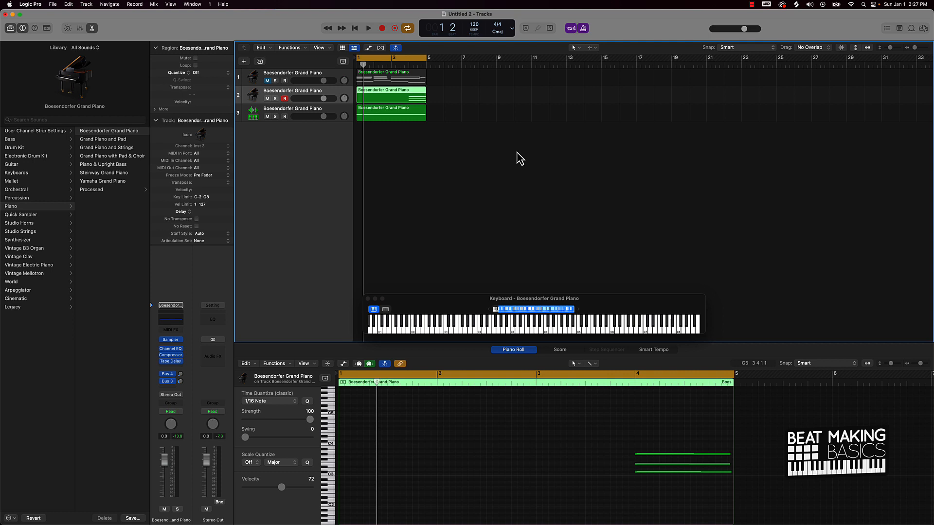
key(space)
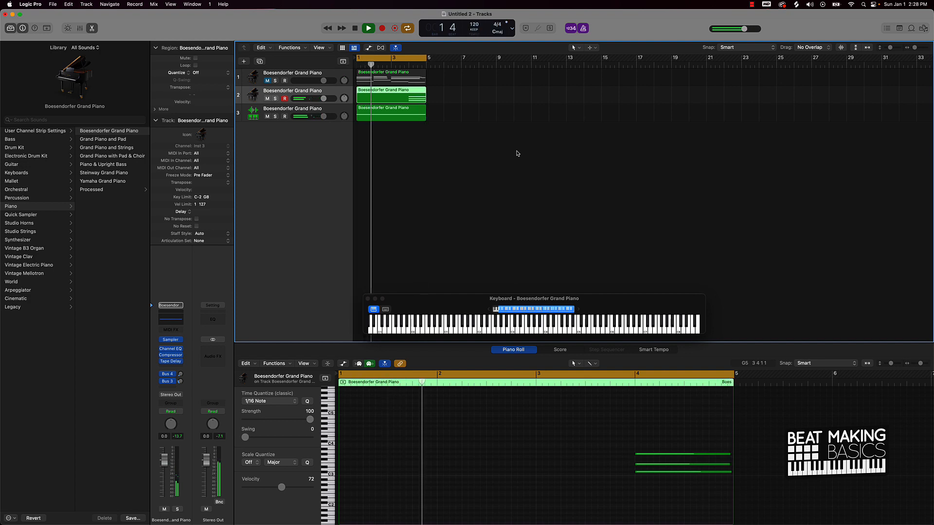
key(space)
key(space)
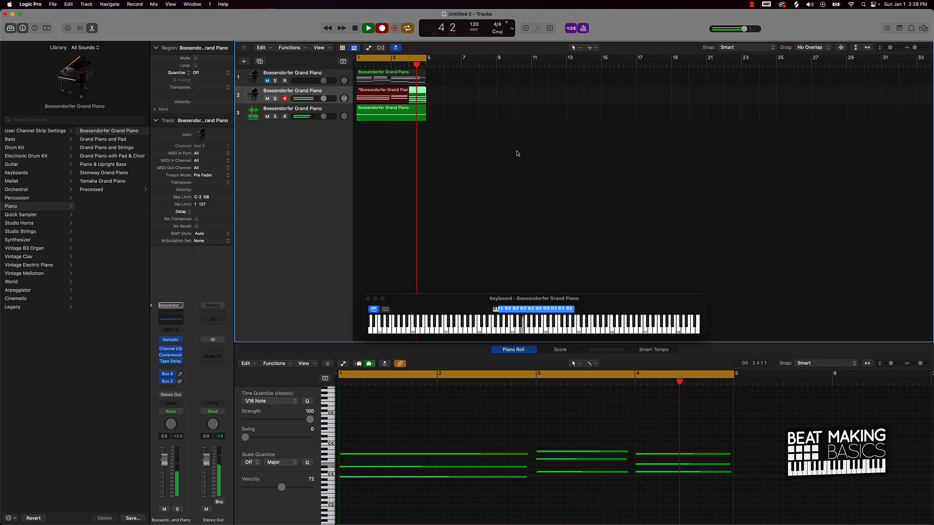
key(space)
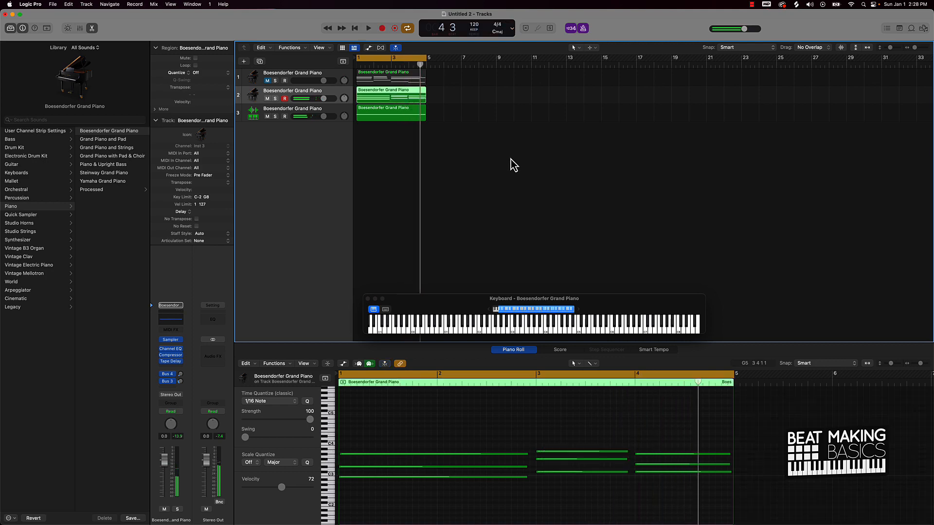
click(511, 426)
key(super+a)
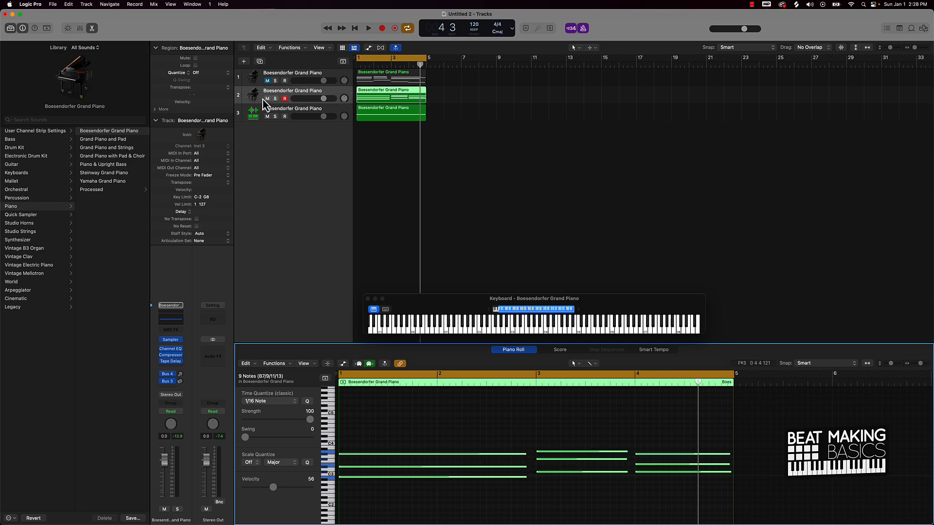
Mute the duplicate piano and Quick Sampler tracks and unmute the original piano to examine its notes, and mute the original again.
drag(267, 99, 267, 117)
click(268, 81)
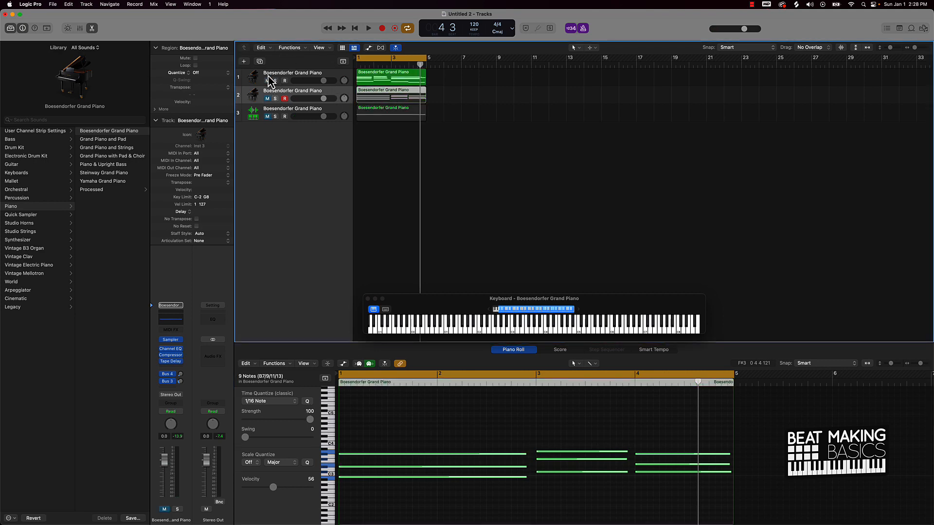
click(363, 79)
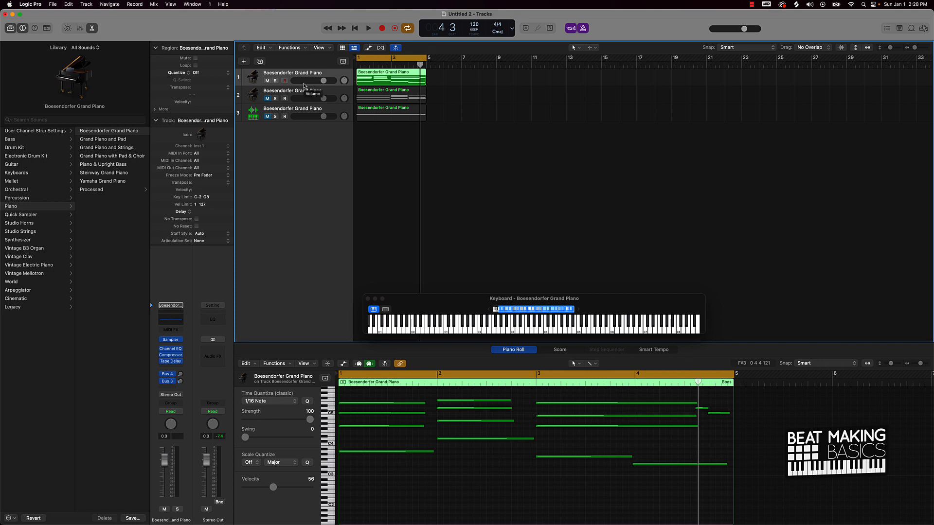
click(268, 81)
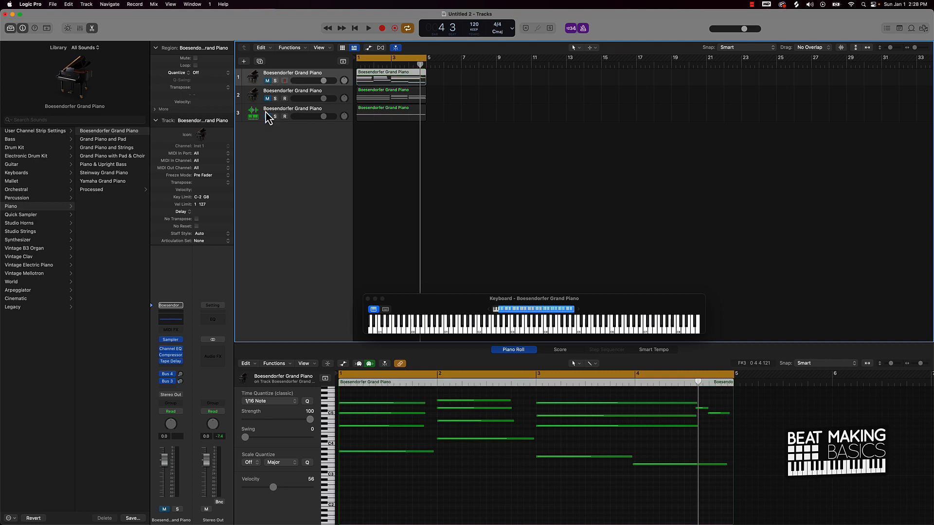
Move the Quick Sampler track directly below the original piano track, and unmute it and the duplicate piano track.
drag(254, 117, 258, 99)
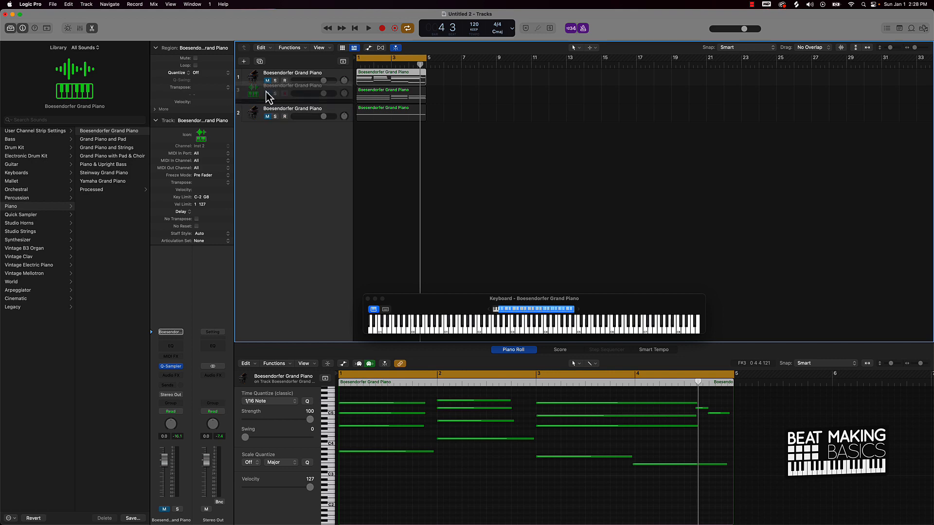
click(267, 98)
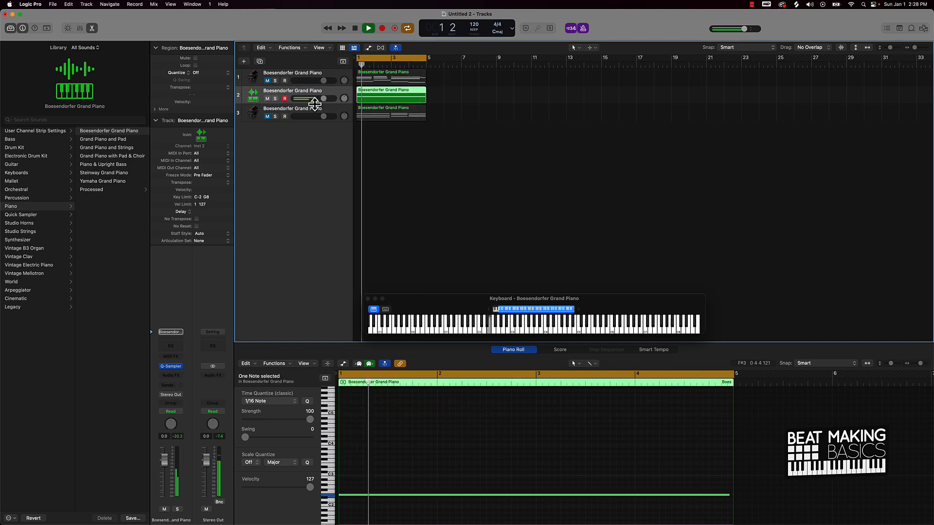
click(267, 98)
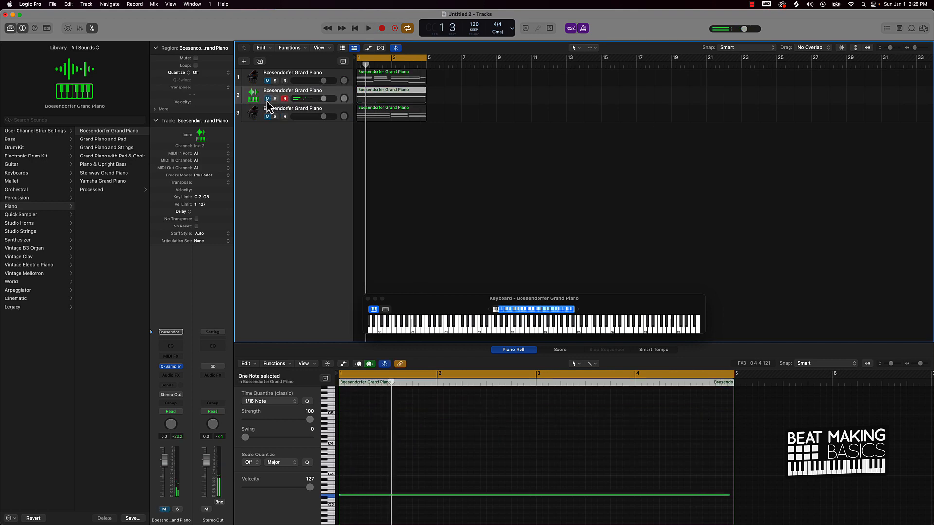
click(267, 99)
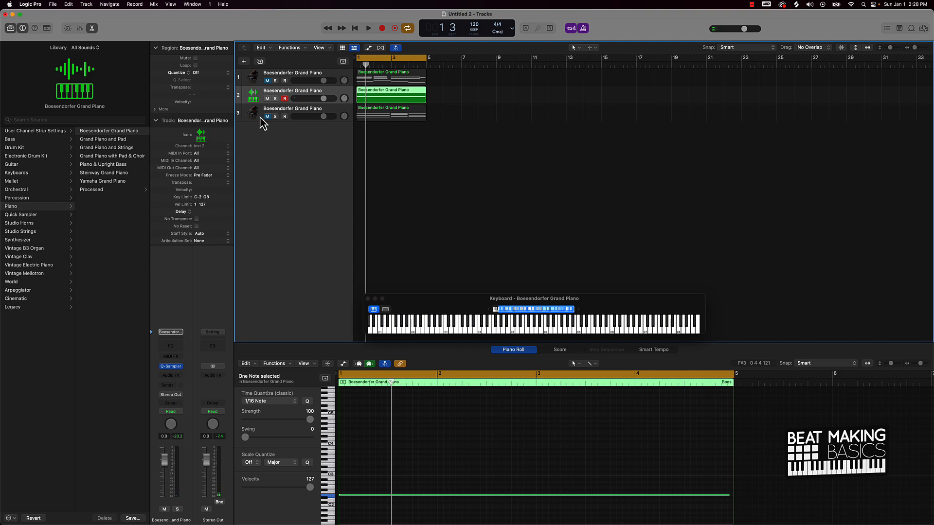
click(266, 116)
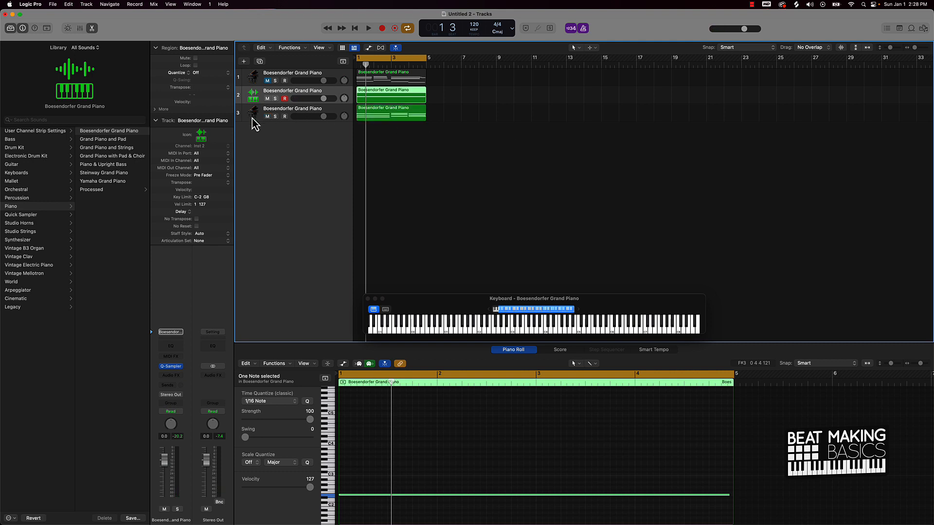
click(251, 119)
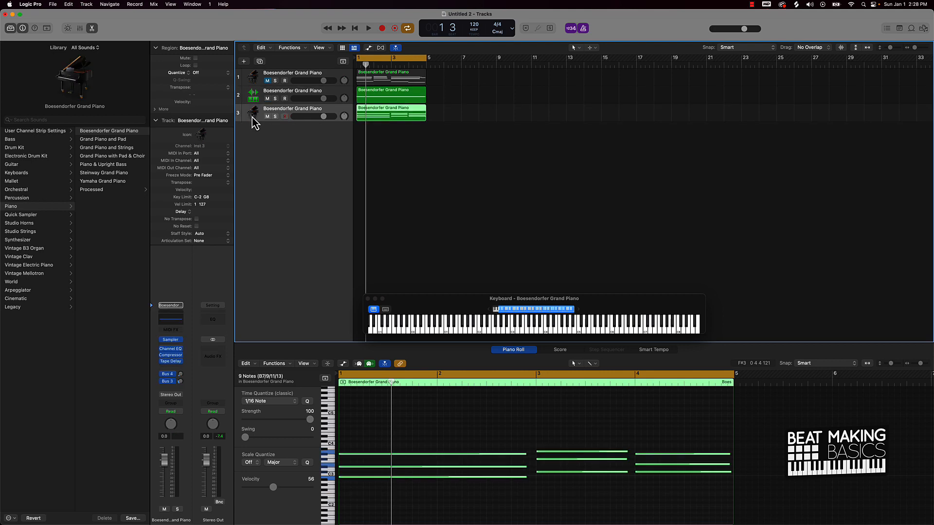
Create a Software Instrument track, search the Library for "sub", and load the Deep Sub Bass patch after trying Heavy Sub Bass.
click(239, 65)
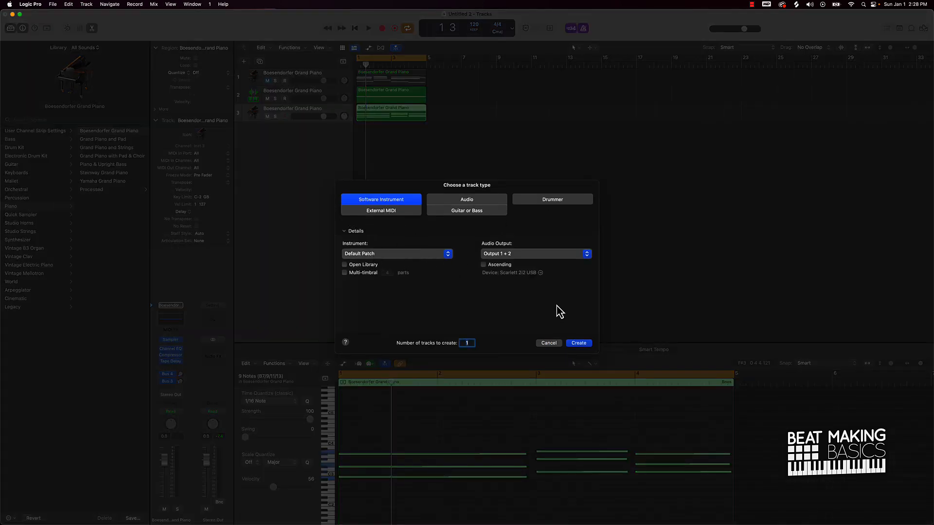
click(577, 343)
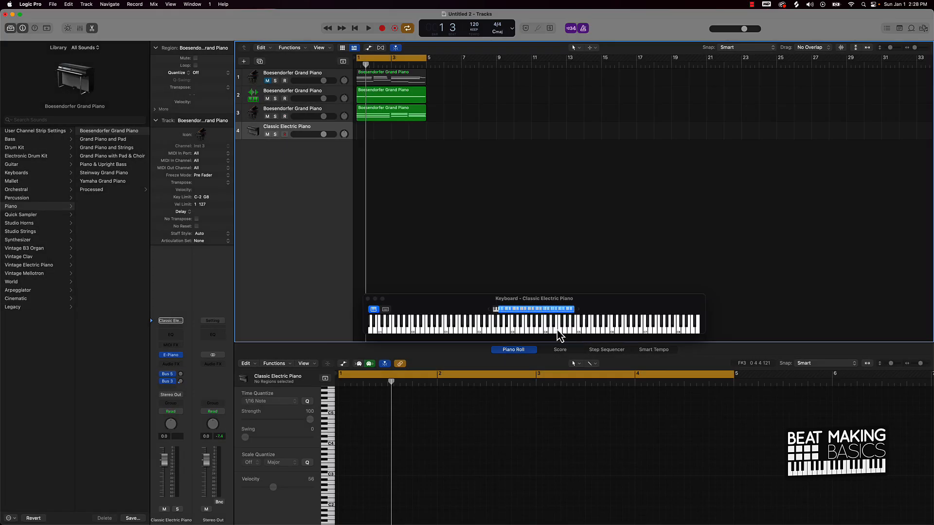
click(58, 121)
text(sub)
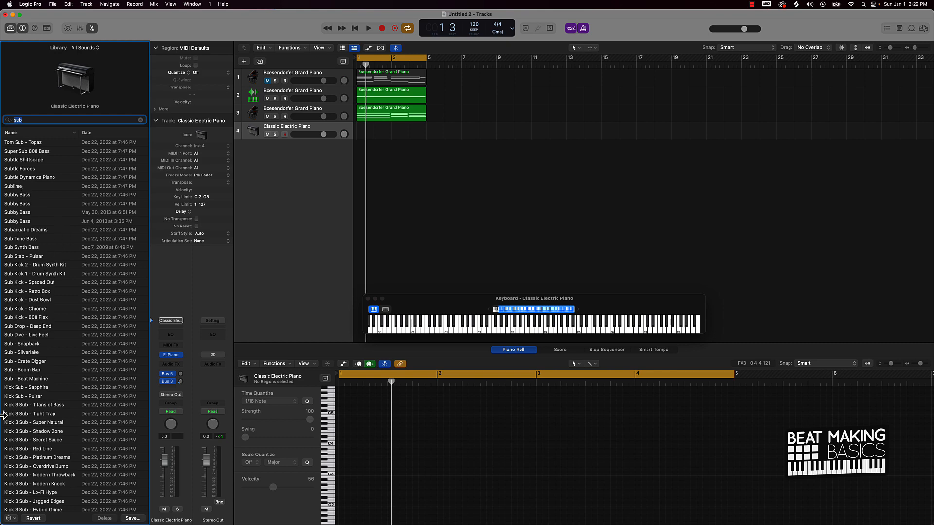
scroll(23, 416, down, 7)
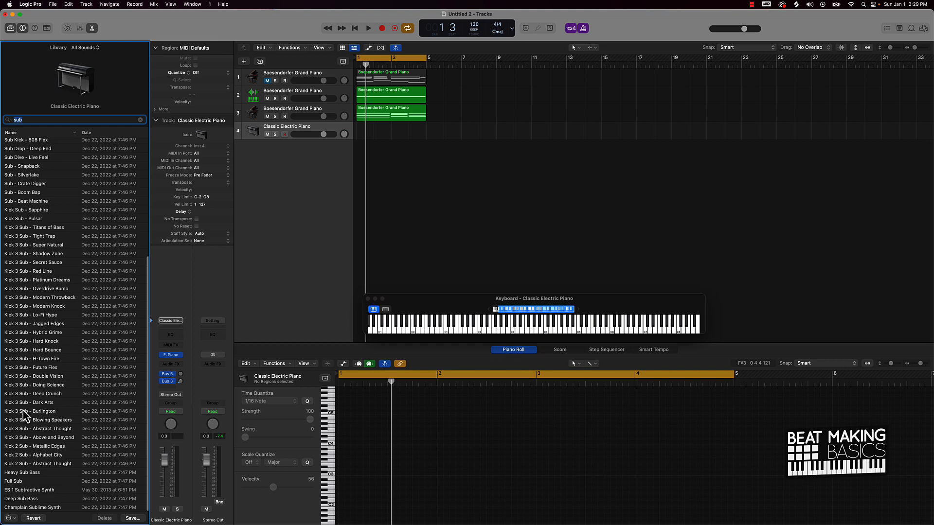
click(38, 473)
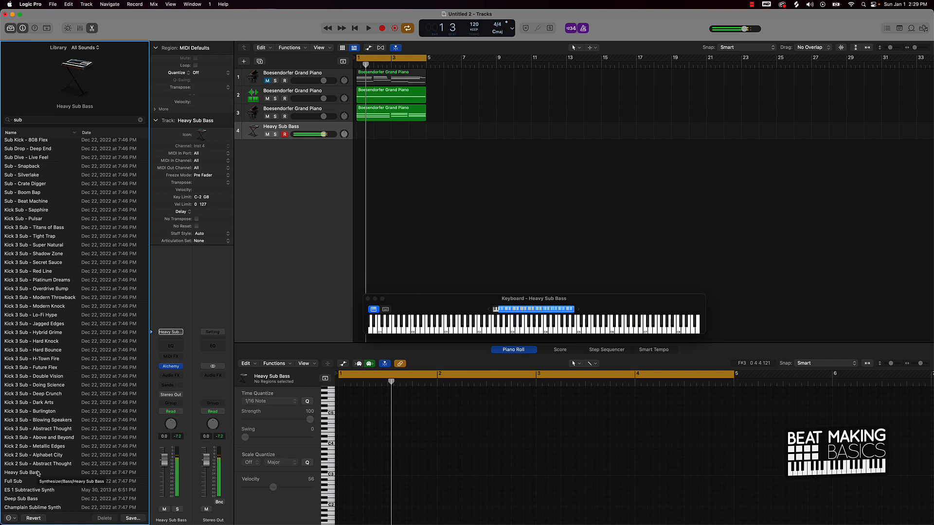
click(27, 499)
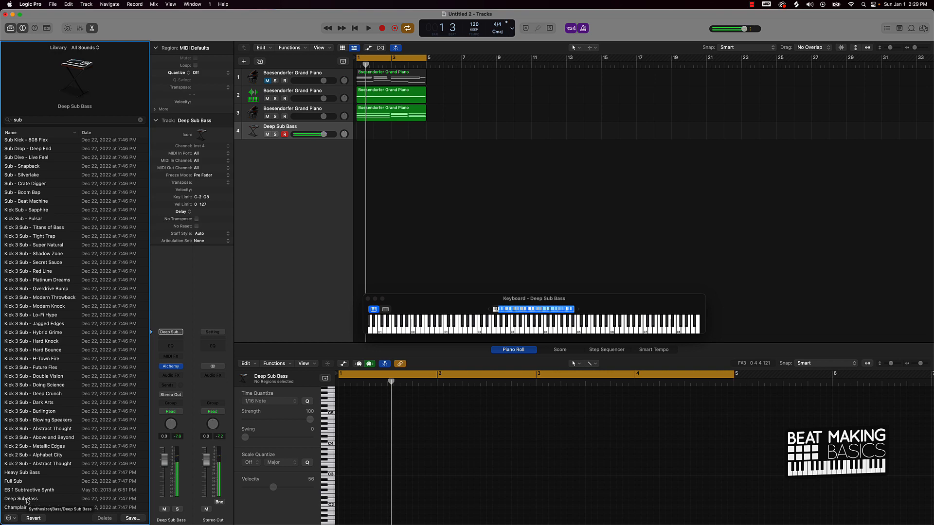
Play the four-bar loop several times to rehearse a bass line on the Deep Sub Bass track.
key(space)
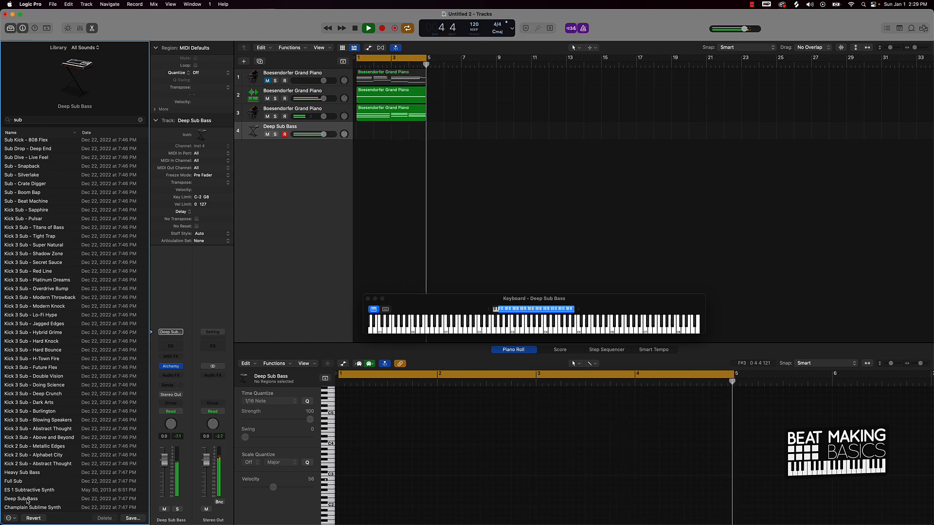
key(space)
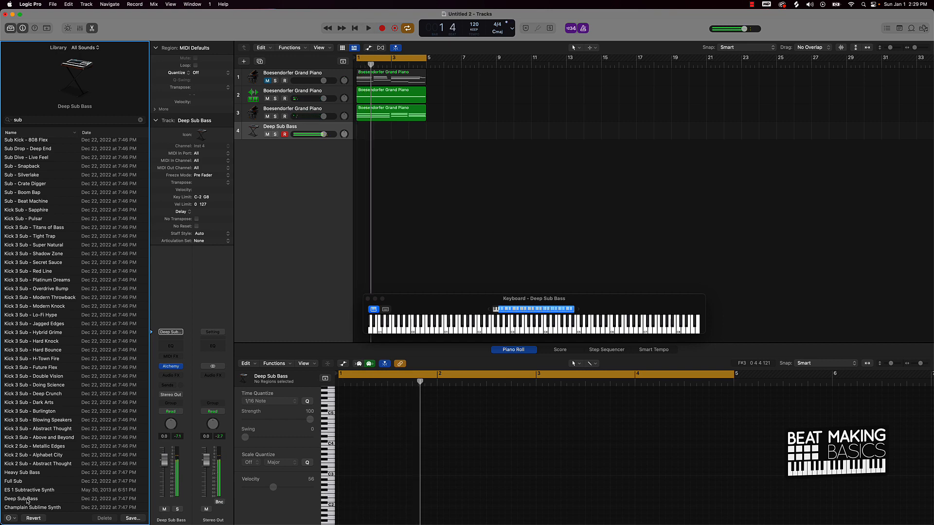
key(space)
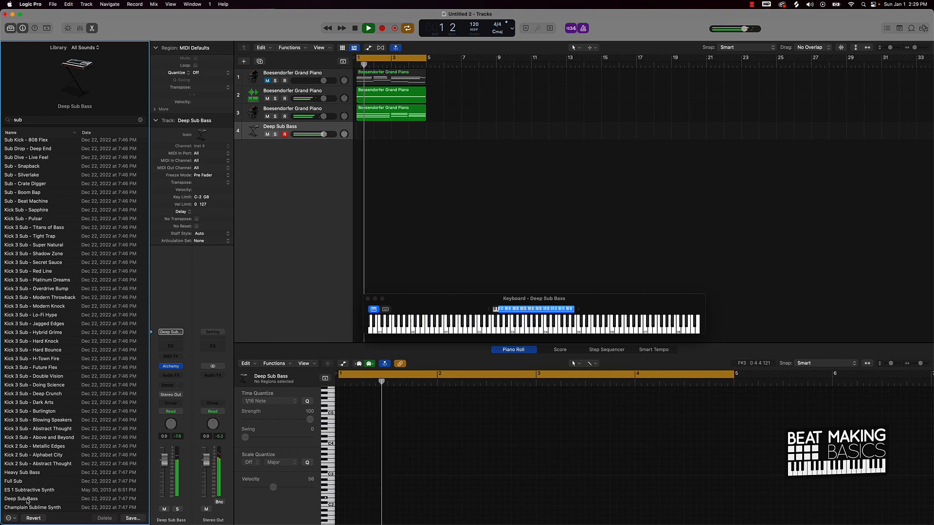
key(space)
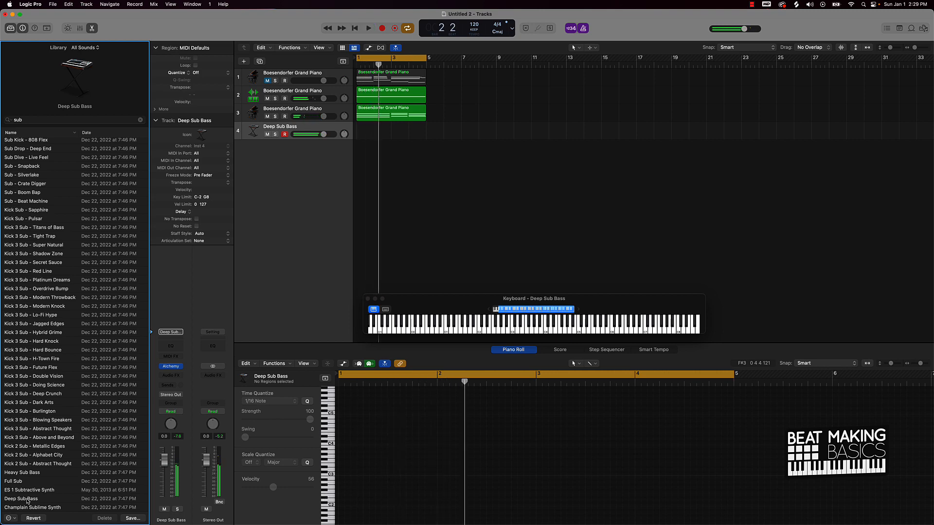
key(space)
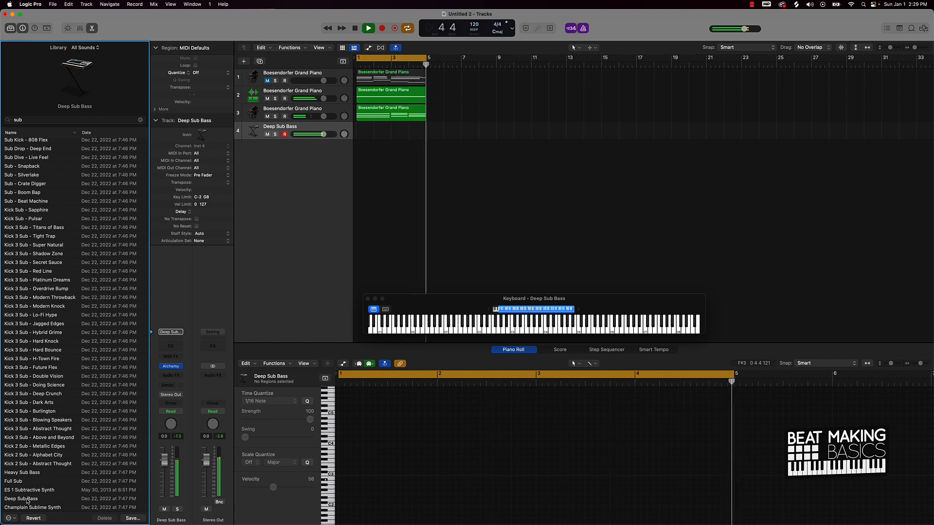
key(space)
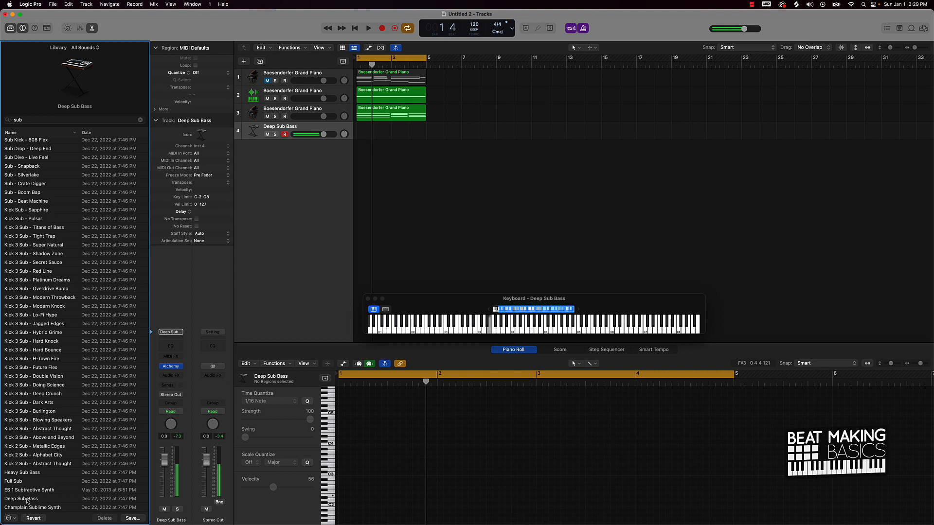
key(space)
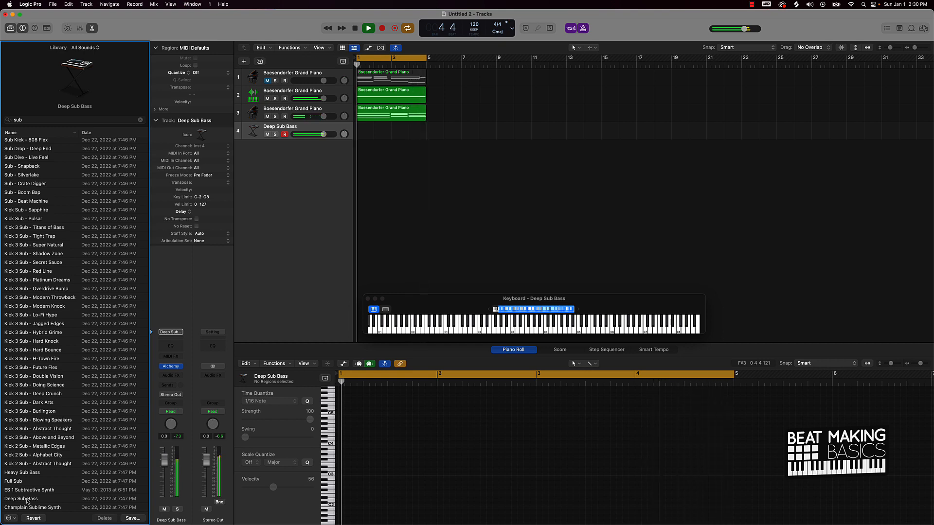
key(space)
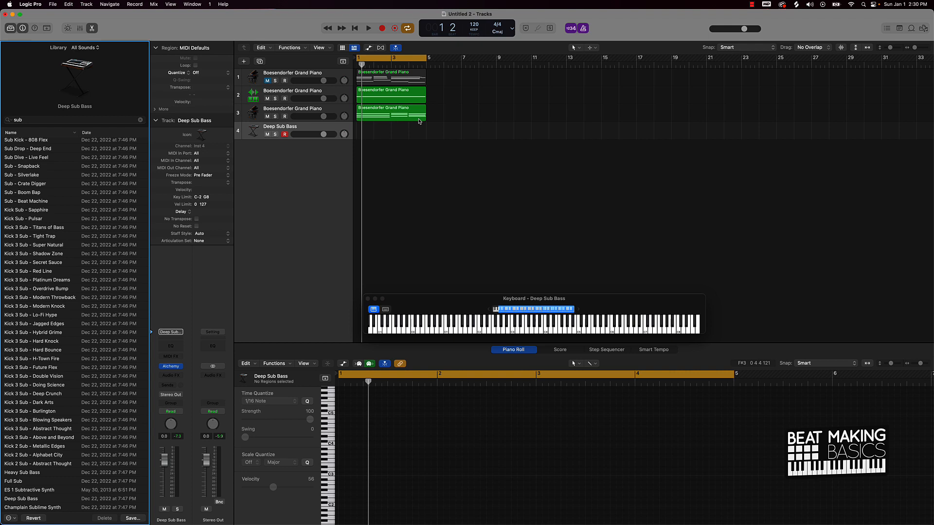
Record a Deep Sub Bass line over bars 2–4 while the loop plays.
key(space)
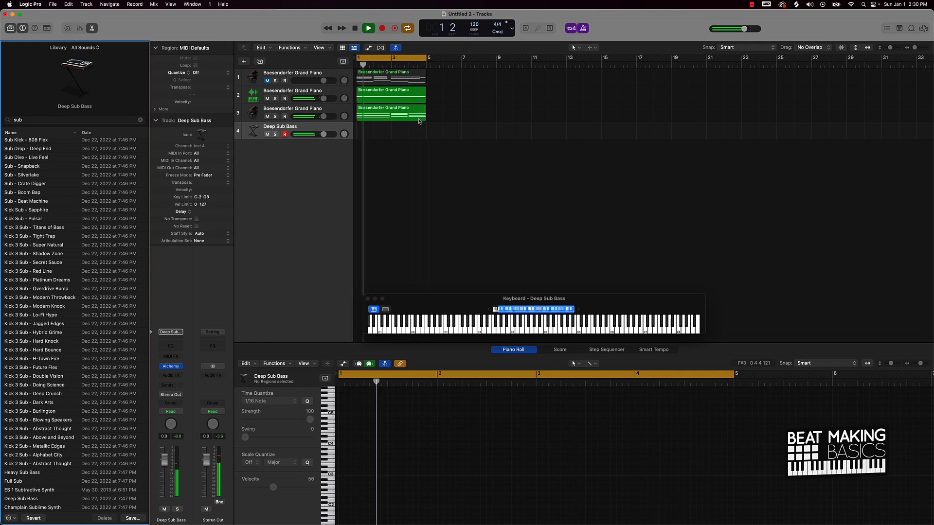
key(r)
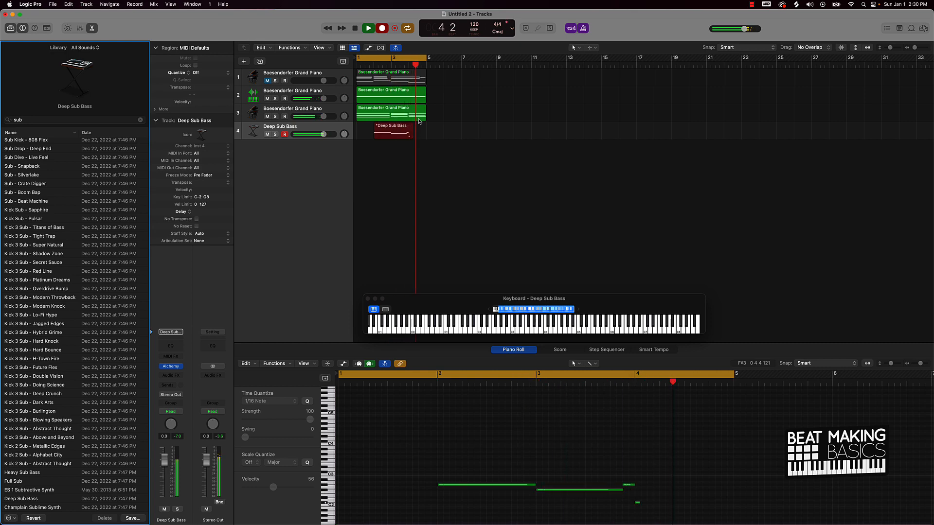
key(space)
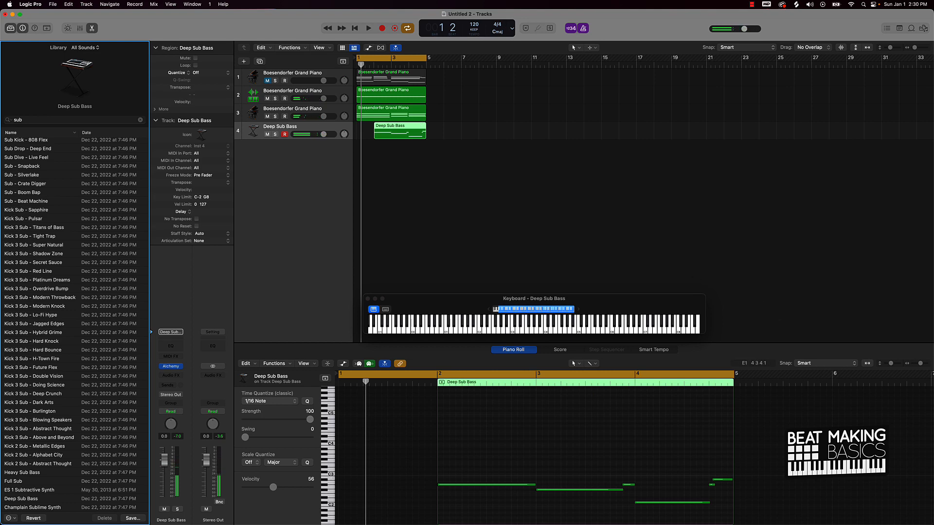
Raise the last note of the recorded bass line by one semitone to A♯2.
click(719, 480)
key(Up)
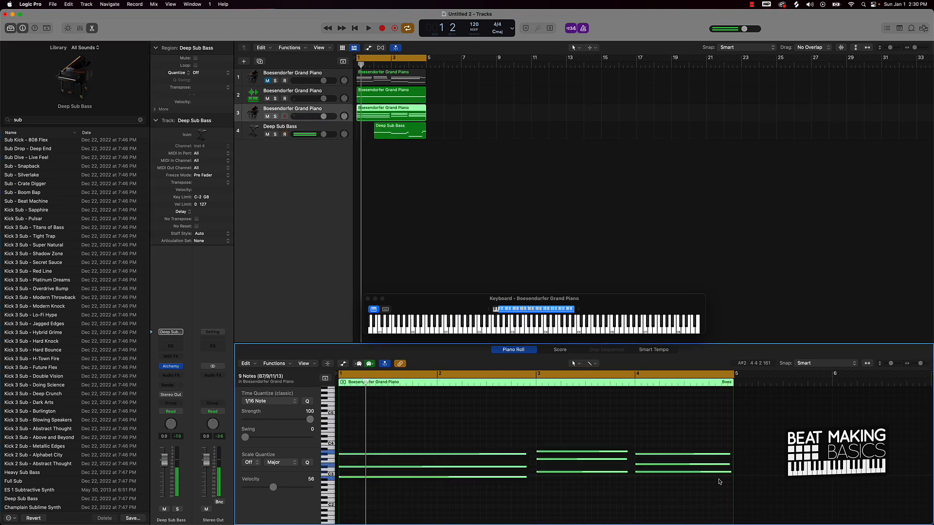
click(403, 137)
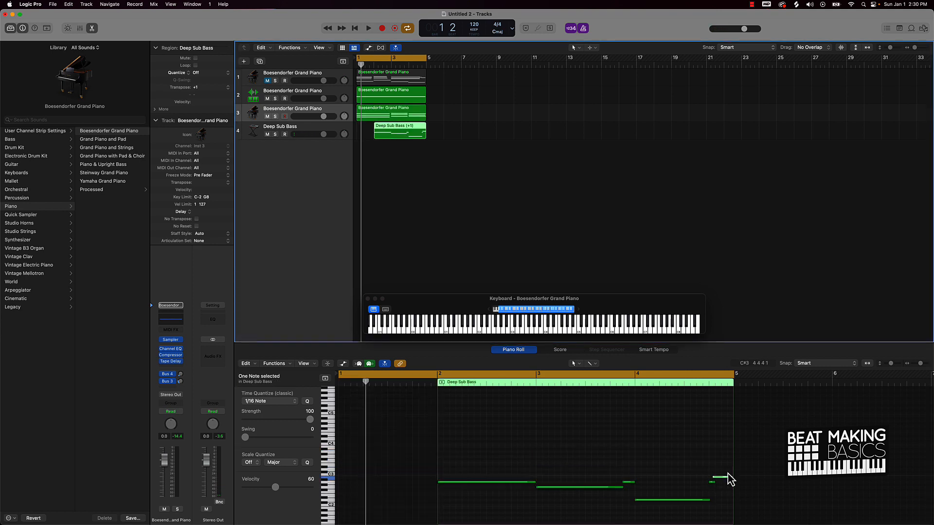
drag(725, 472, 727, 486)
key(alt+Up)
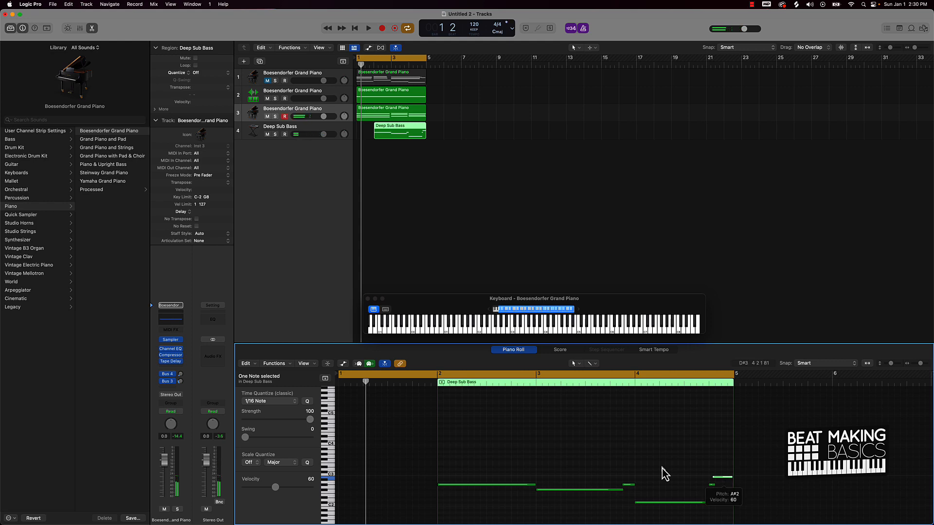
Record a sustained low bass note across bar 1 on the Deep Sub Bass track, and deselect the region.
click(246, 129)
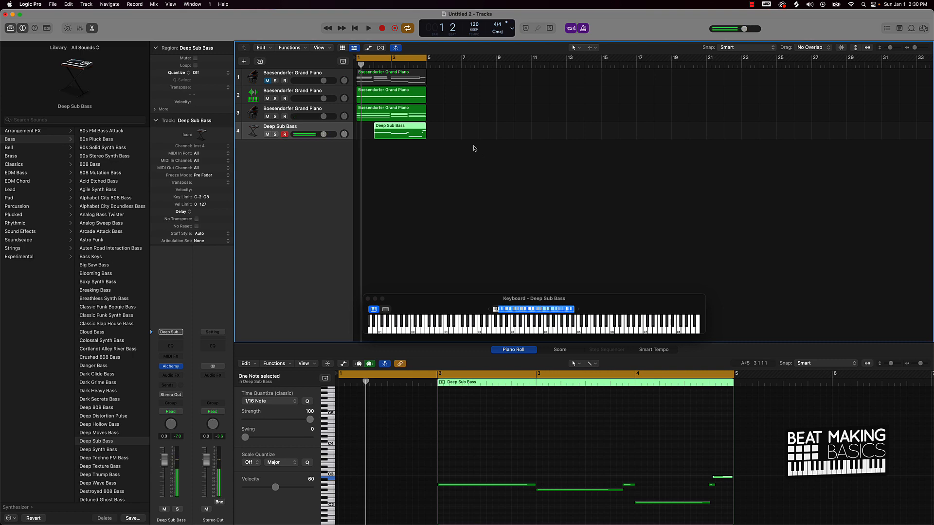
key(space)
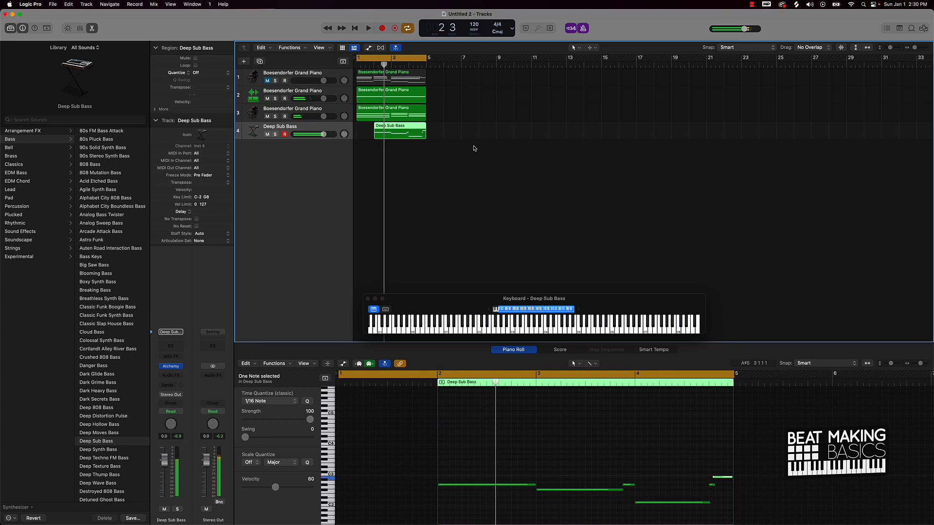
key(r)
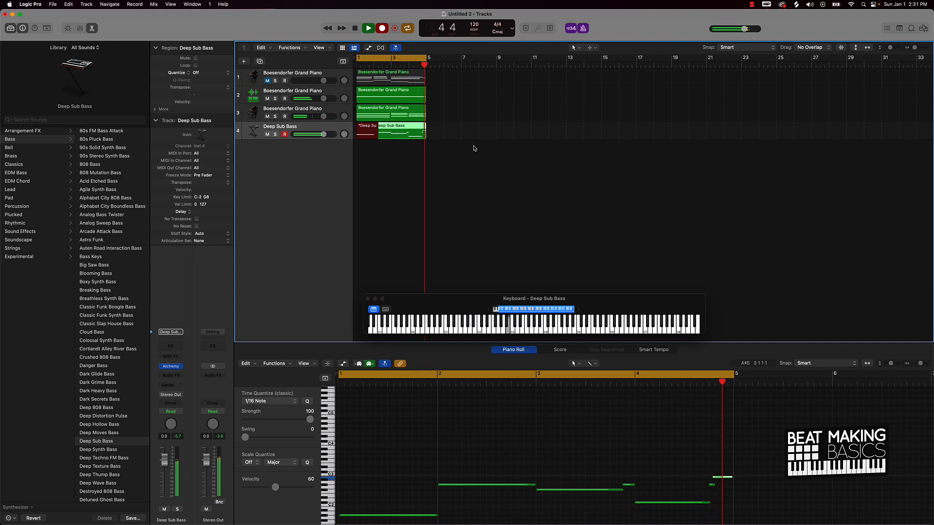
click(610, 483)
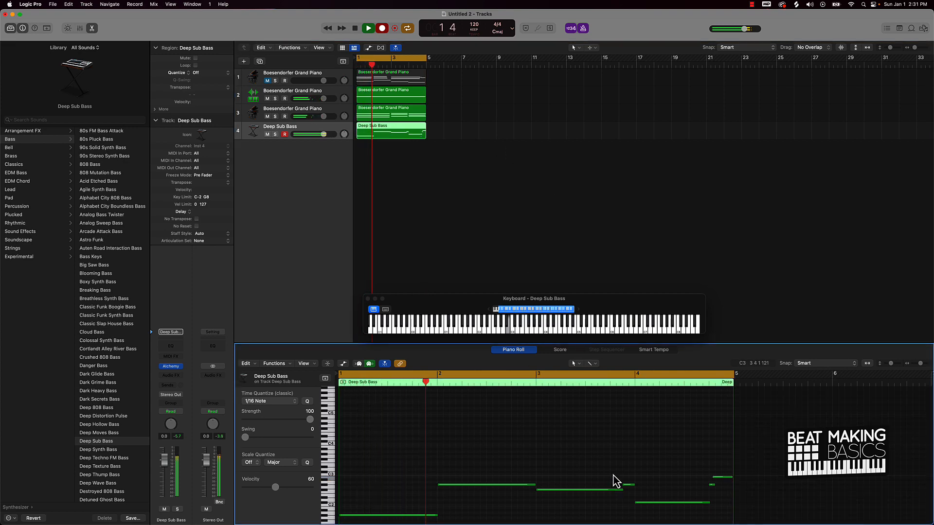
key(space)
click(448, 198)
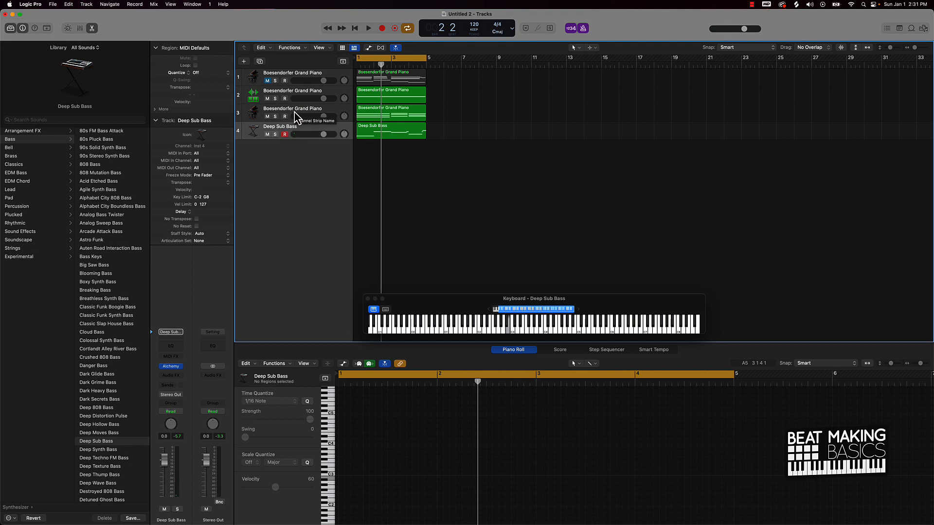
Listen to the bass with the duplicate piano track muted, and unmute that piano.
click(267, 117)
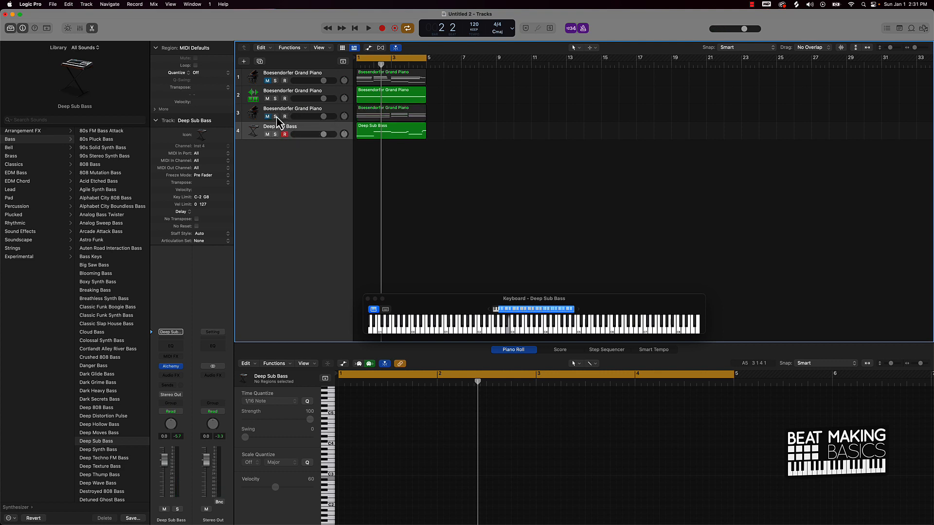
key(space)
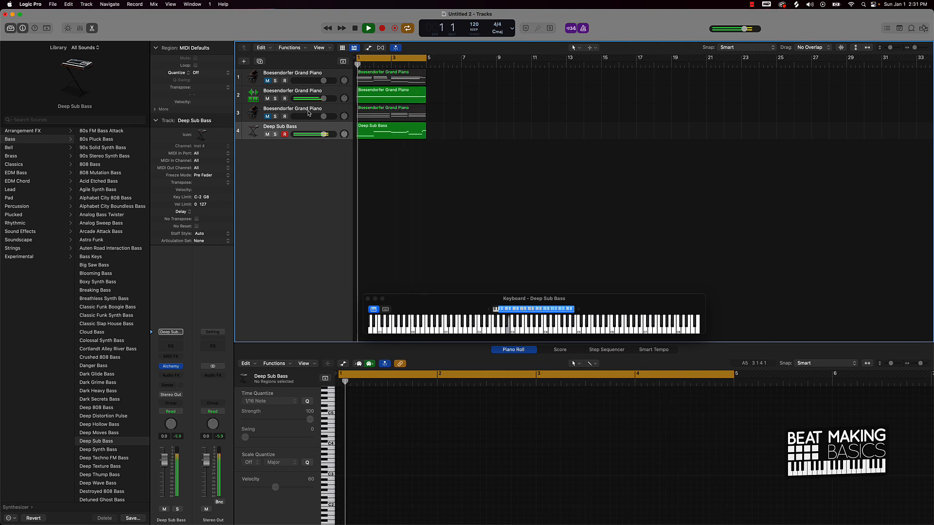
key(space)
click(267, 116)
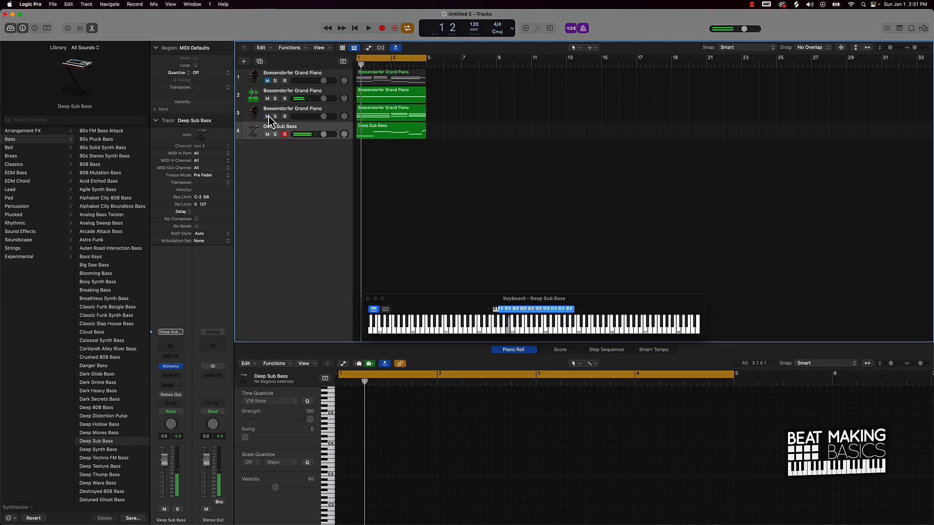
Create a Software Instrument track with Quick Sampler (Single Sample) as its instrument.
click(244, 61)
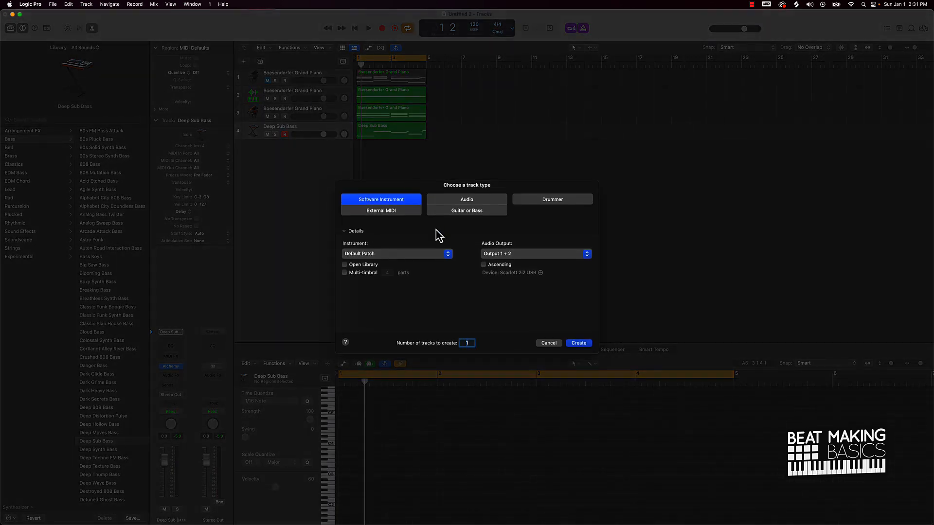
click(396, 253)
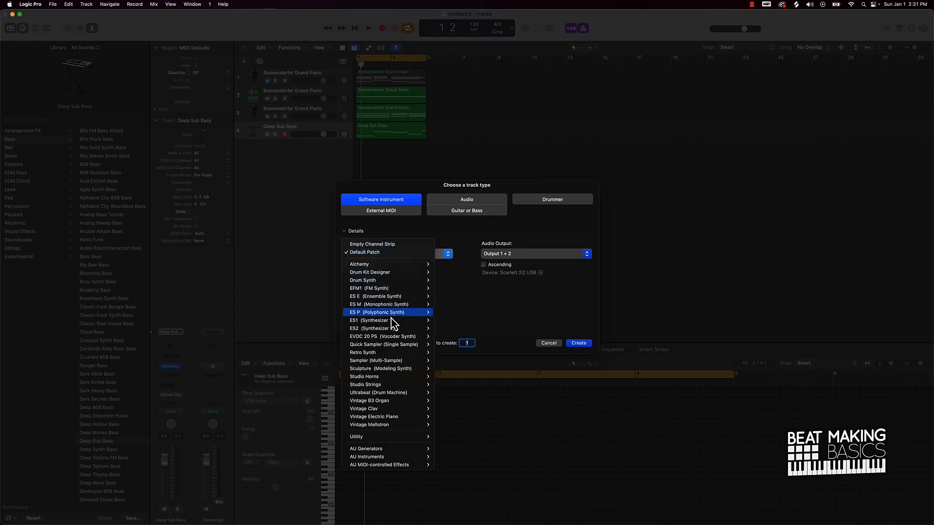
mouse_move(397, 354)
click(451, 360)
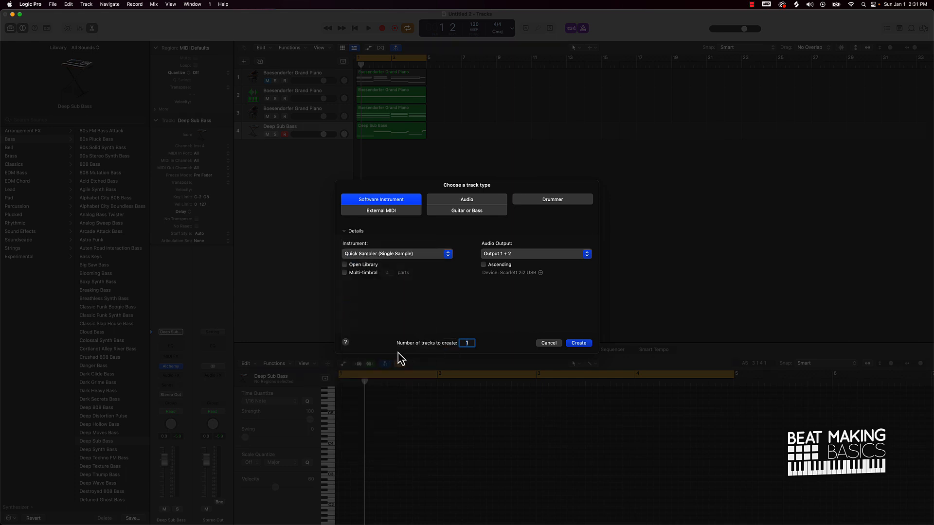
click(577, 343)
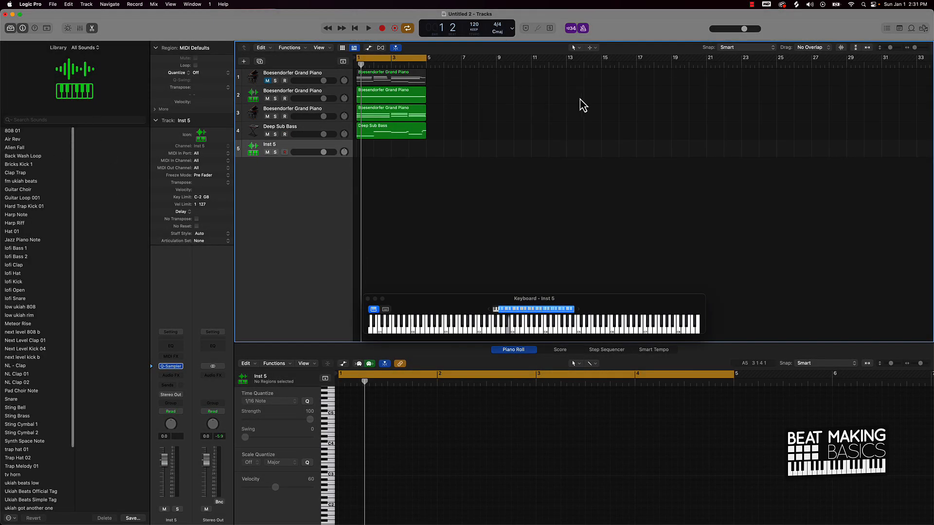
Show the Loop Browser and filter the loops by the Hip Hop/R&B genre and the All Drums instrument.
click(911, 29)
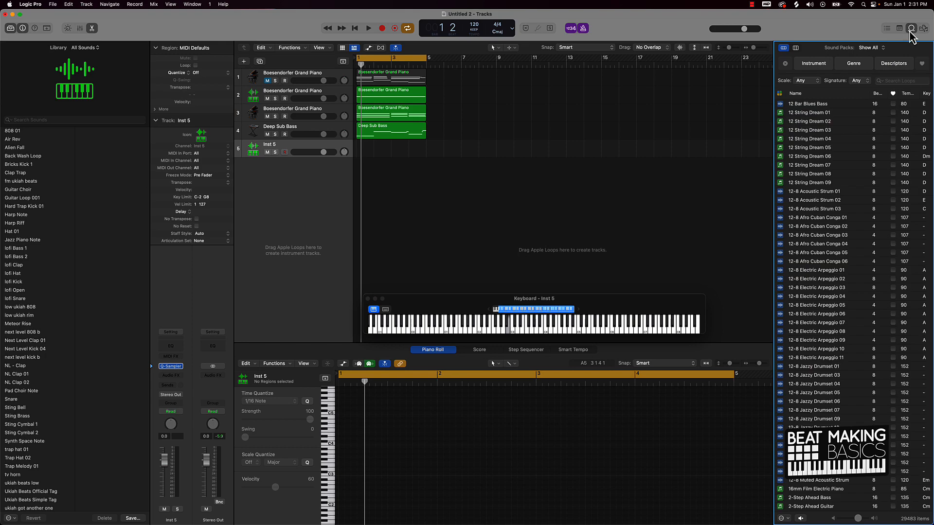
click(869, 47)
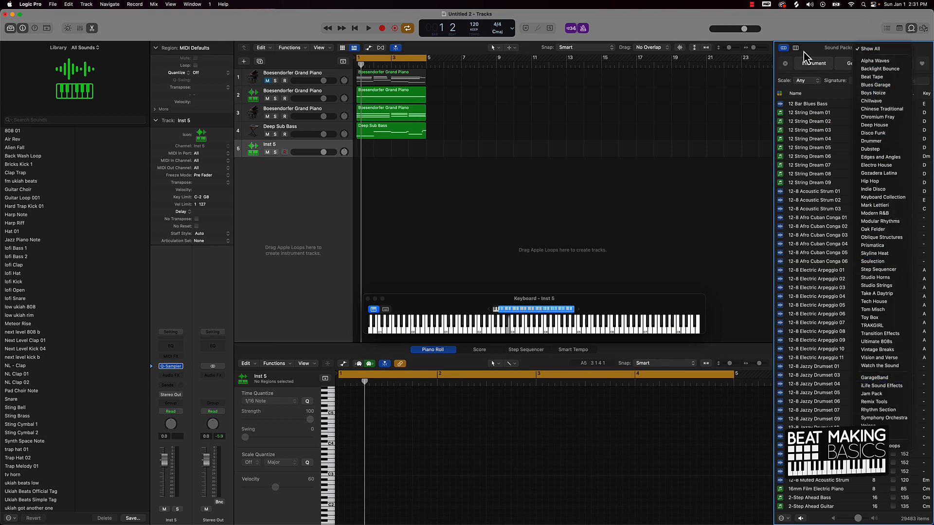
click(803, 52)
click(860, 68)
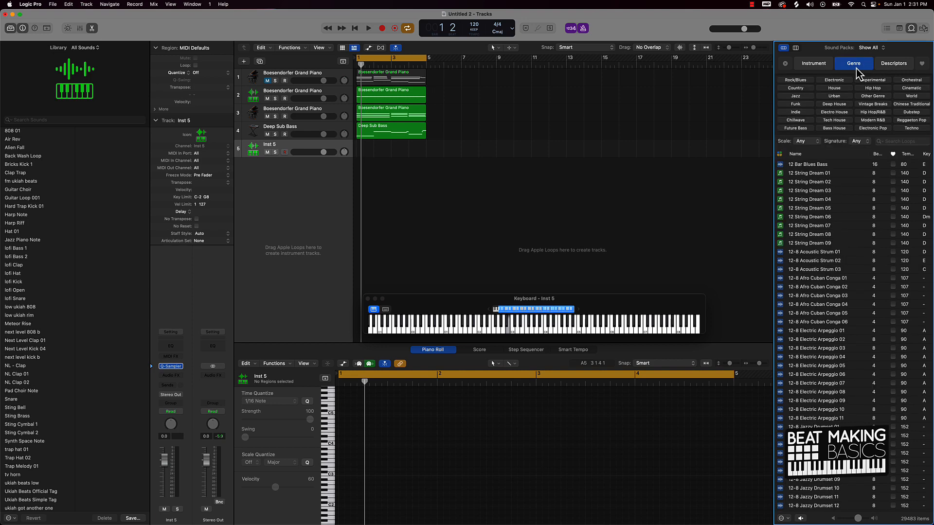
click(873, 112)
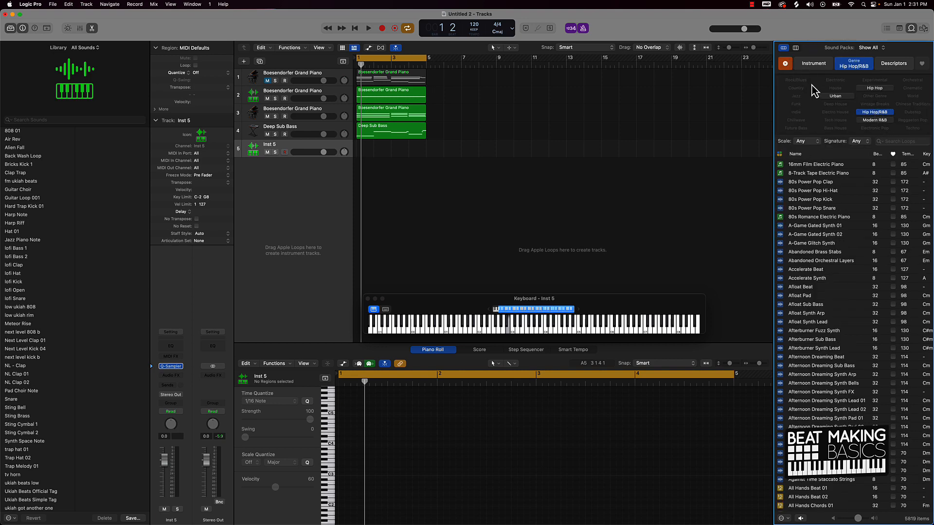
click(812, 65)
click(795, 81)
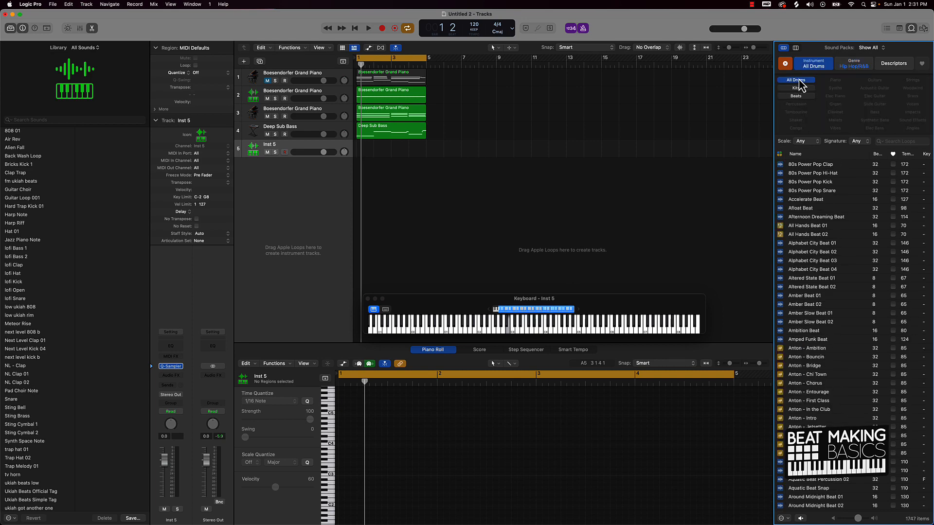
Check the available sound packs, keep Show All, and preview the 80s Power Pop Clap loop from around its middle.
click(873, 50)
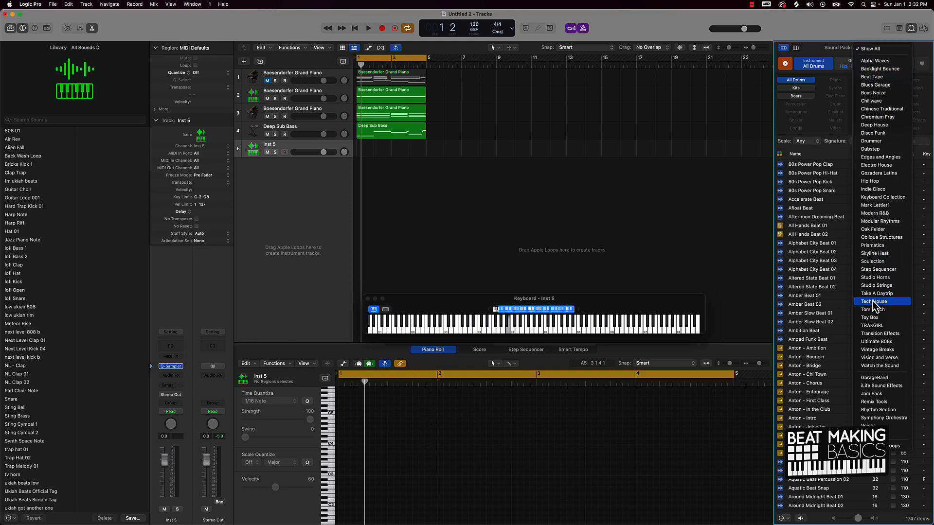
click(825, 55)
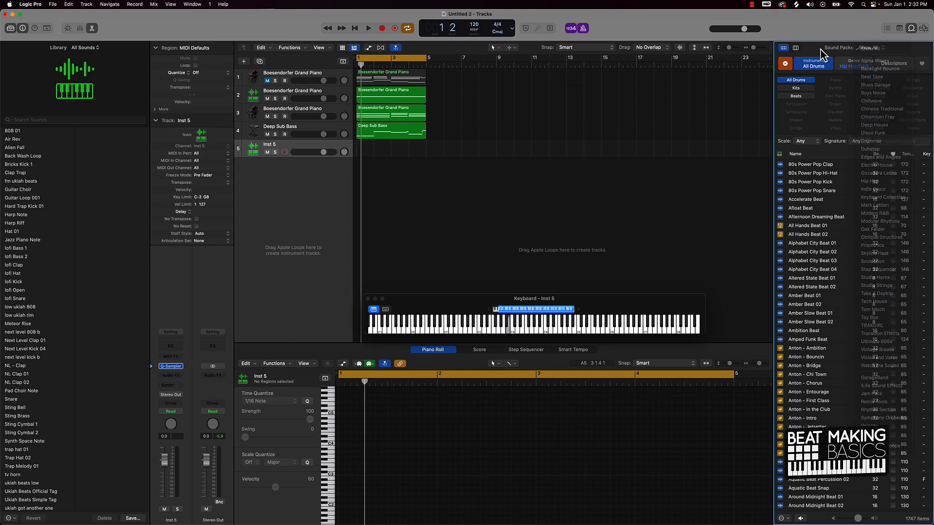
click(810, 165)
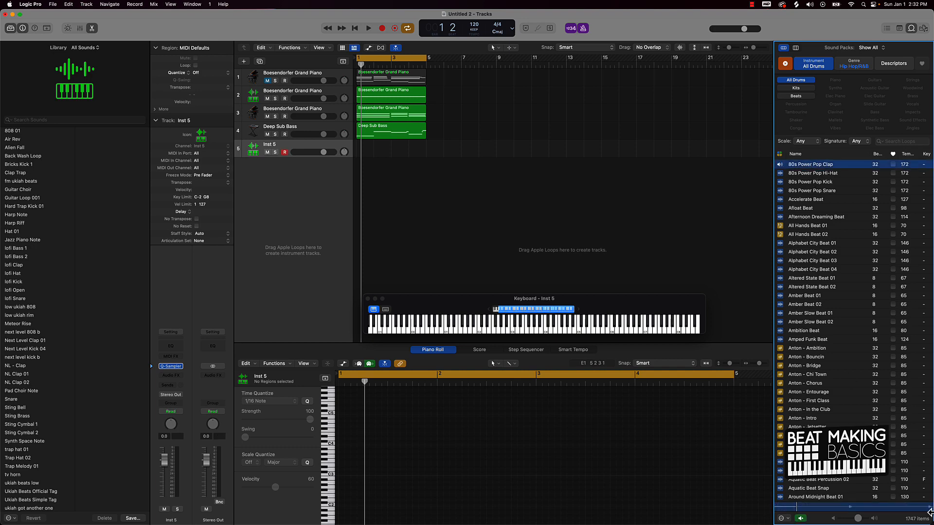
click(846, 506)
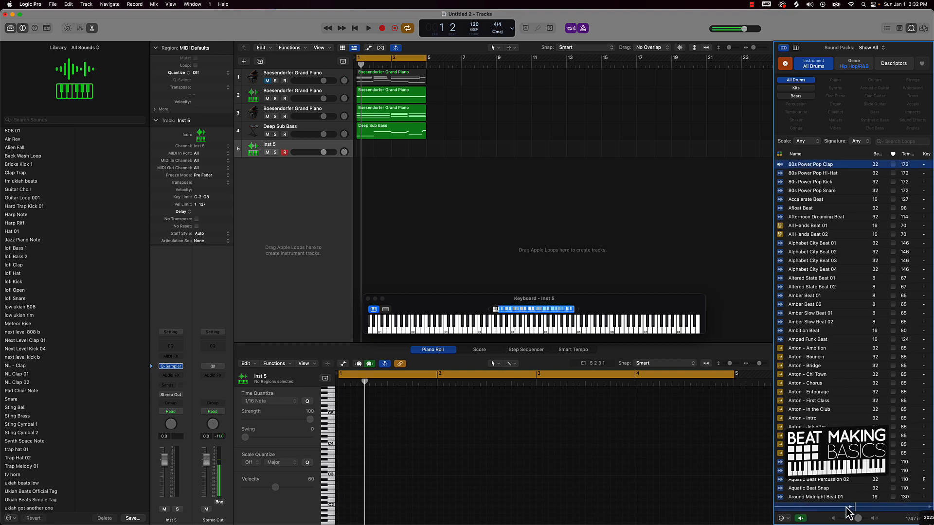
Preview the 80s Power Pop Kick, 80s Power Pop Snare, Accelerate Beat and Afloat Beat loops, ending with the Afloat Beat preview stopped.
click(815, 183)
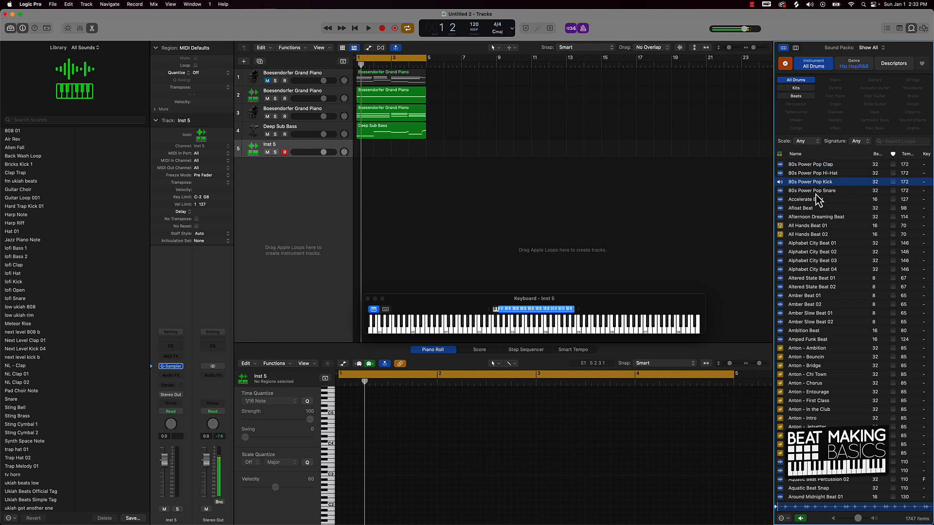
click(815, 192)
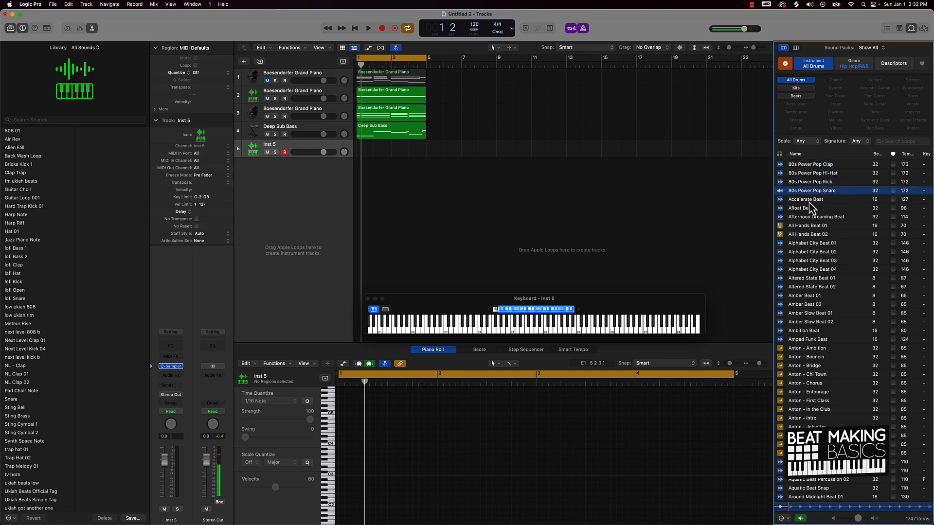
click(809, 201)
click(807, 209)
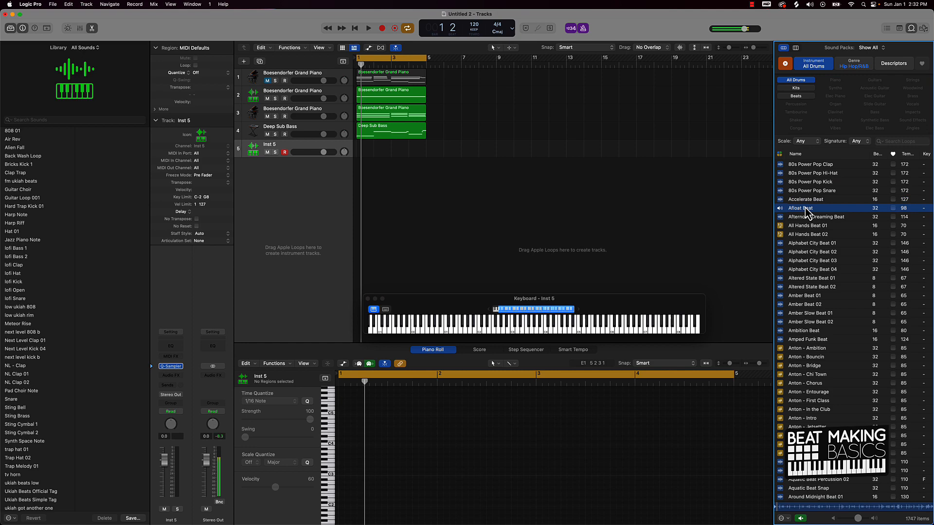
click(803, 211)
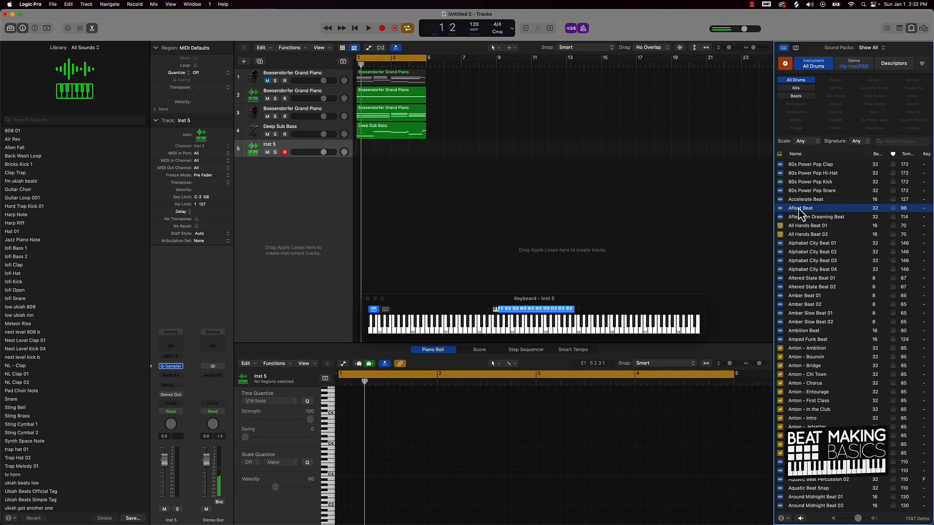
Load the Afloat Beat loop into Quick Sampler on the Inst 5 track in Slice mode, and enlarge the beginning of its waveform.
drag(799, 211, 271, 162)
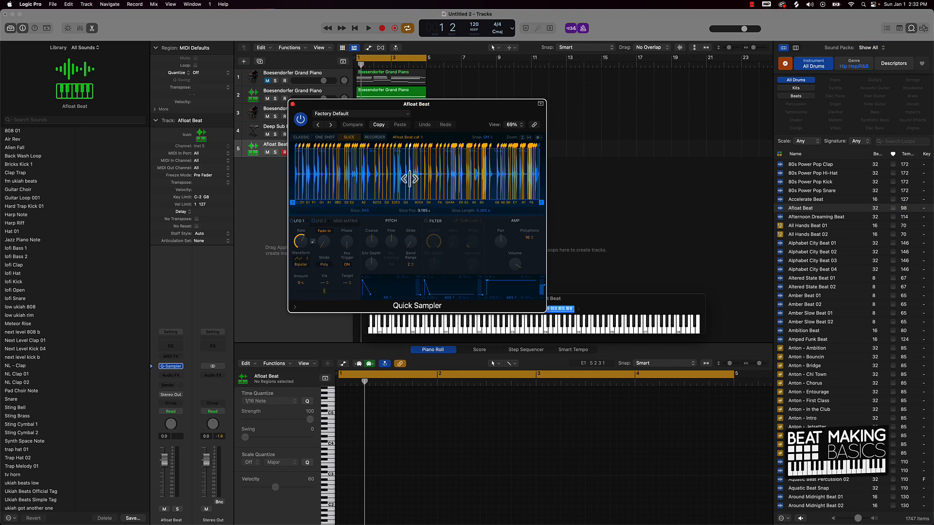
scroll(409, 179, up, 10)
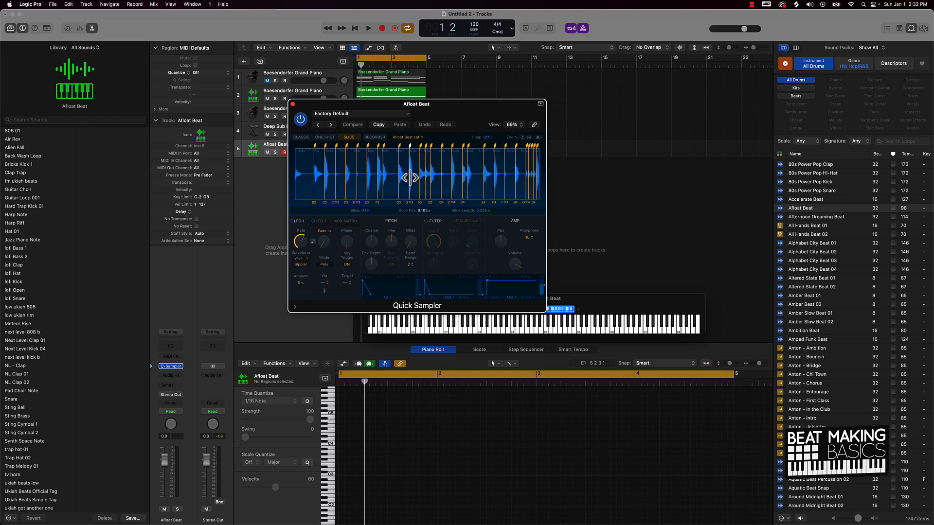
scroll(391, 175, left, 10)
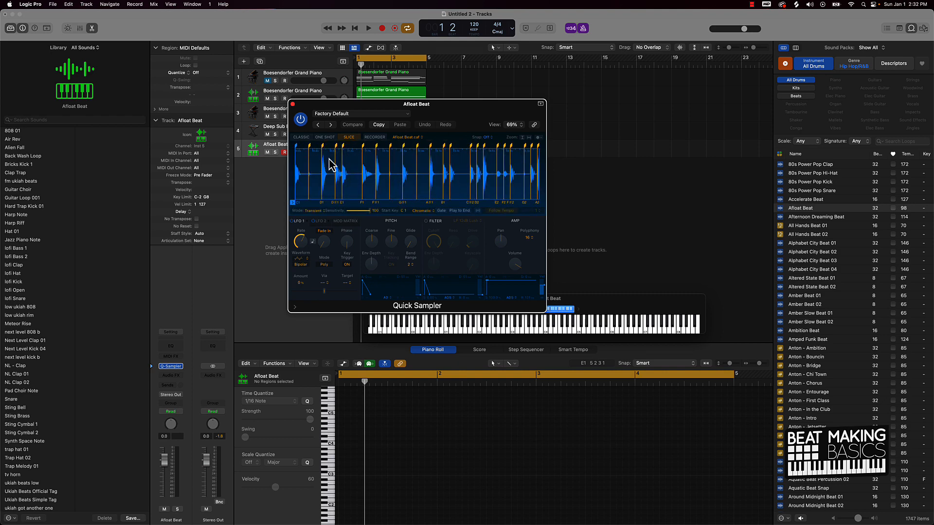
Move the sampler window clear of the regions and record a four-bar snap part with one long hit per bar on the Afloat Beat track.
drag(468, 108, 607, 80)
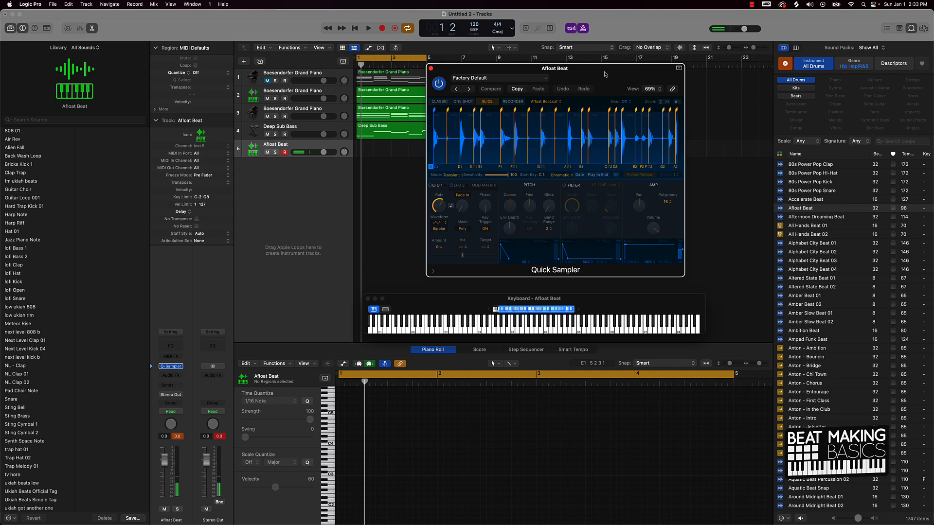
key(r)
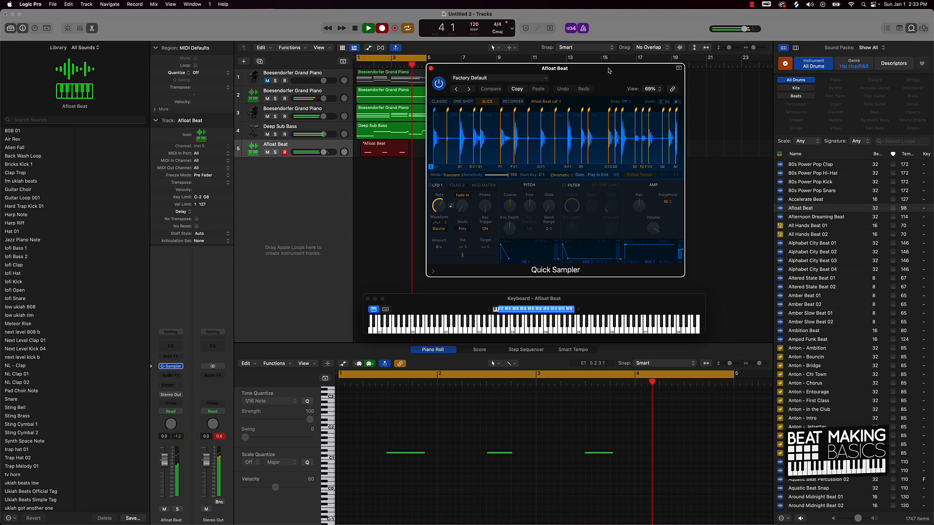
key(space)
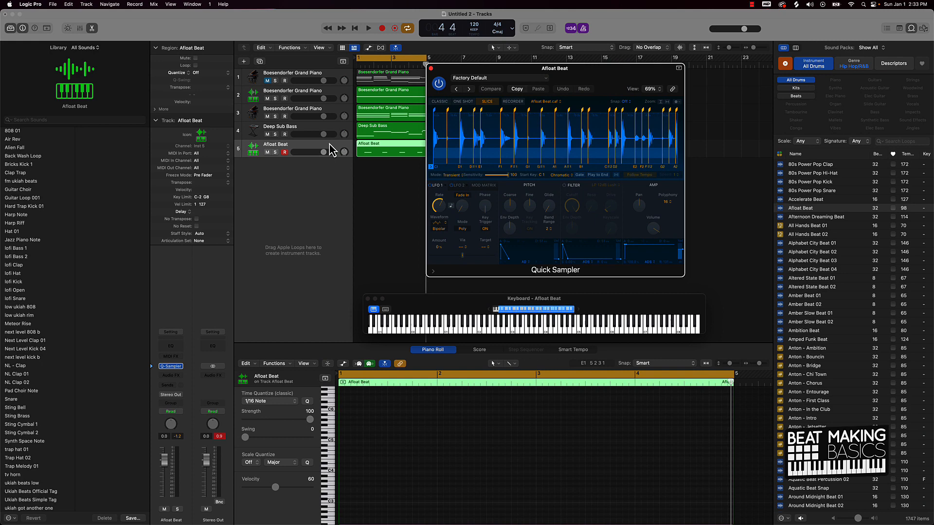
Duplicate the Afloat Beat track with its settings and close the original track's Quick Sampler window.
click(344, 153)
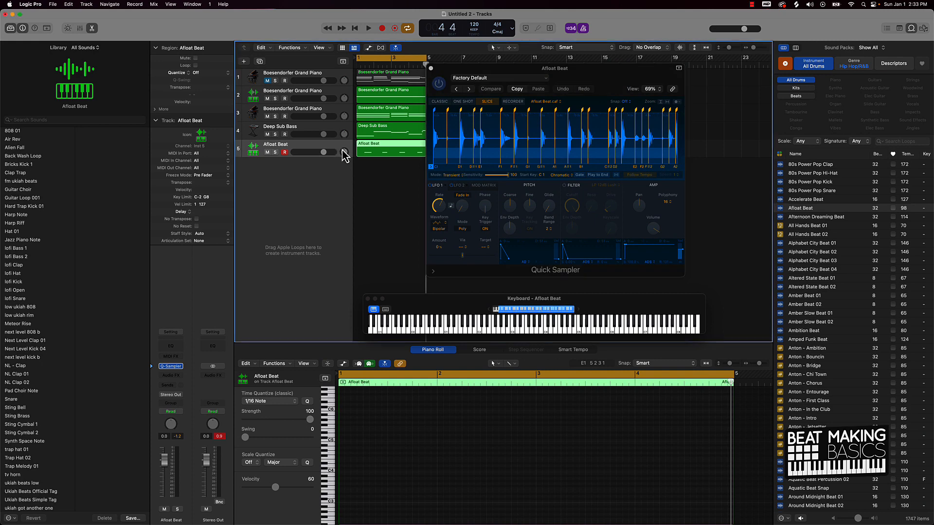
key(super+d)
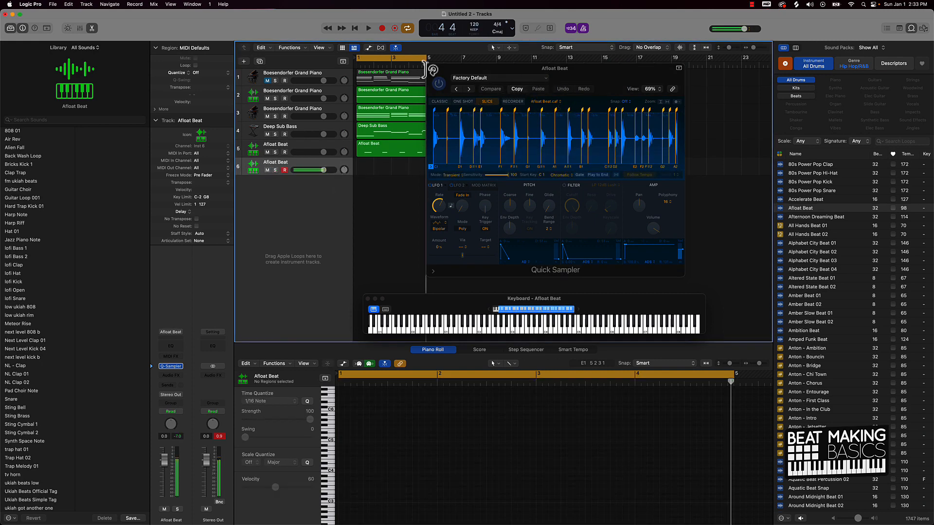
click(431, 69)
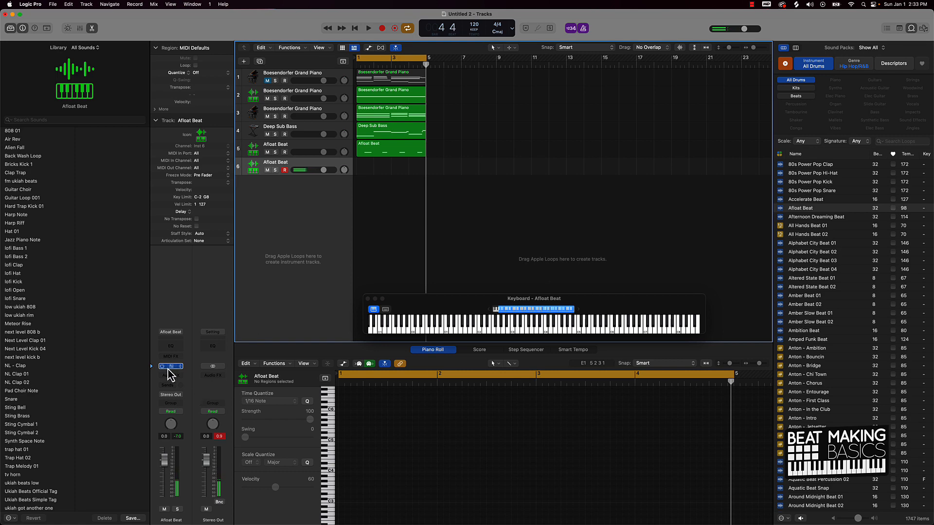
Open the duplicate track's Quick Sampler away from the regions and record a four-bar kick pattern on that track.
drag(485, 108, 691, 71)
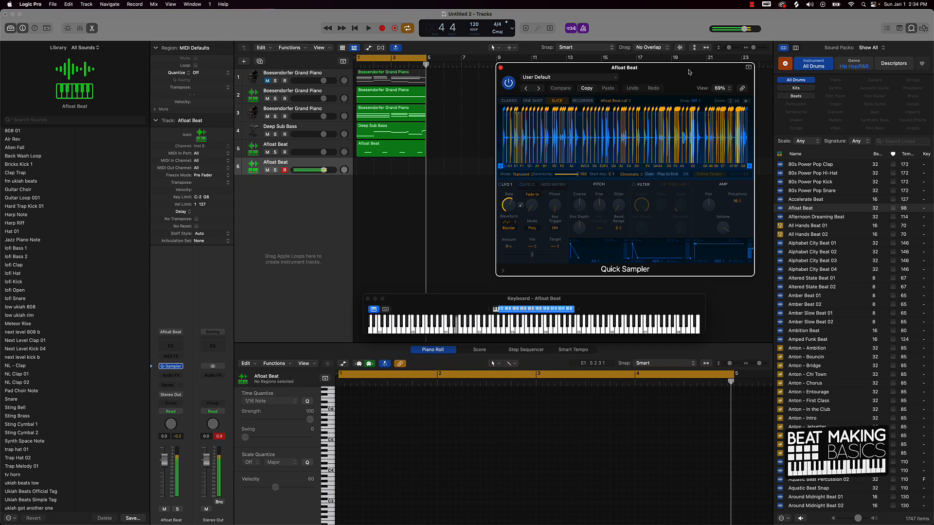
key(r)
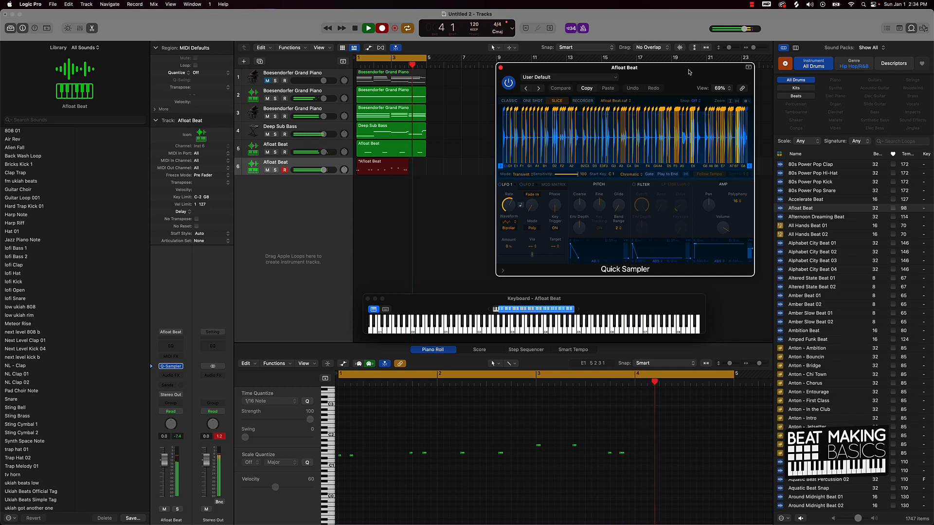
key(space)
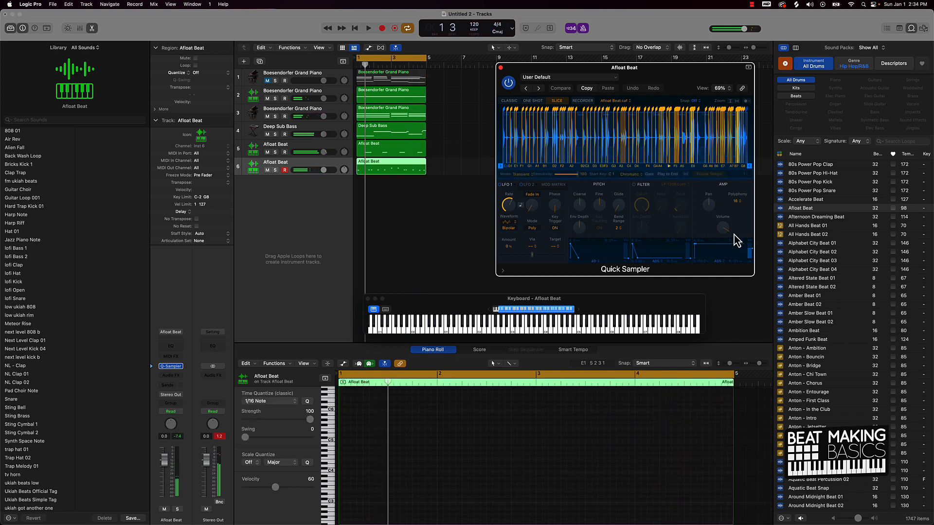
Show the recorded kick region's notes in the Piano Roll and listen to the pattern with the other tracks.
click(396, 194)
click(372, 151)
click(379, 165)
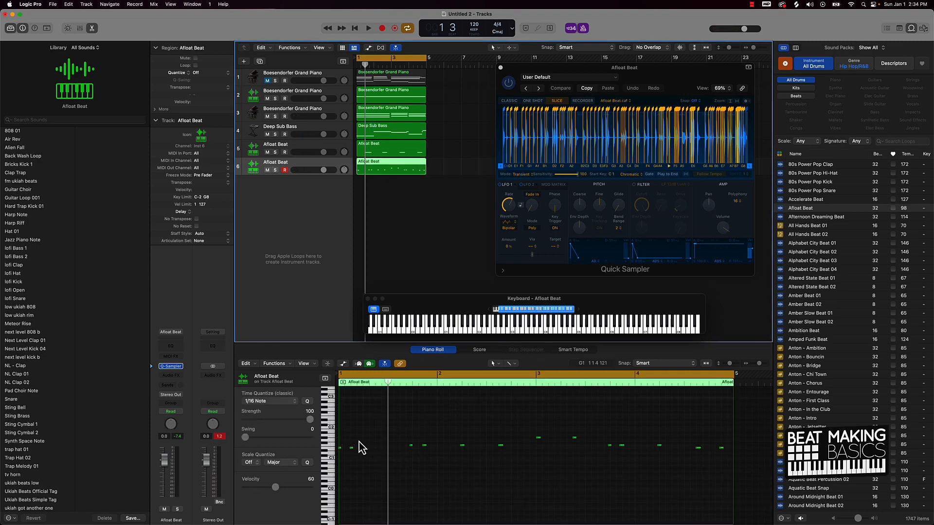
click(343, 447)
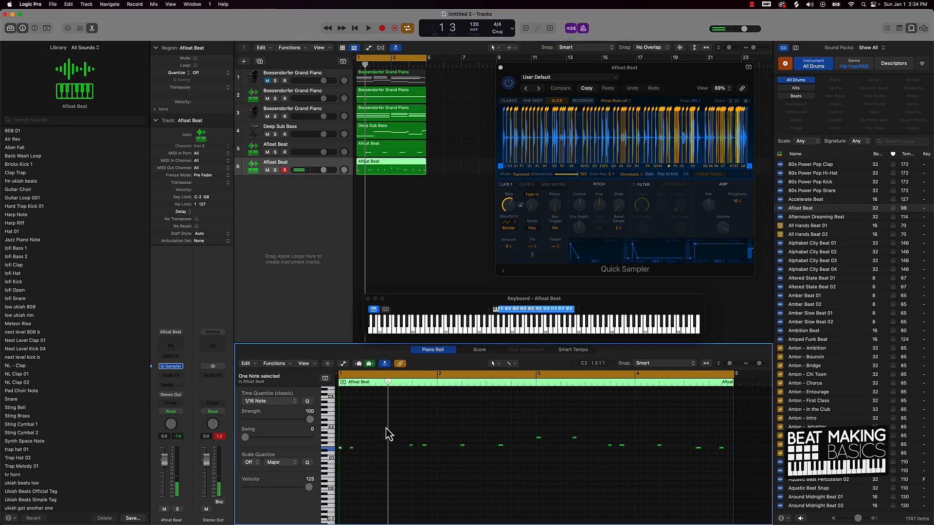
key(space)
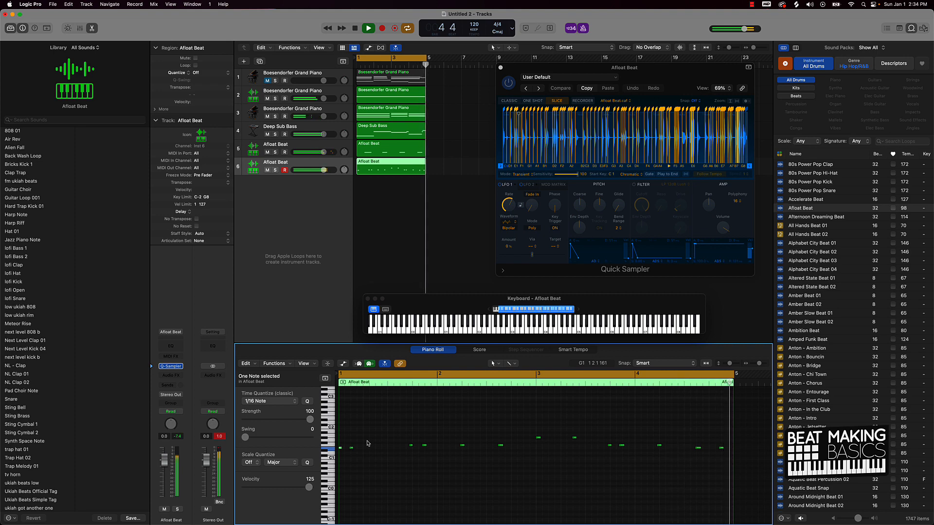
Stop playback and quantize all notes of the kick region to 1/16 Swing A.
key(super+a)
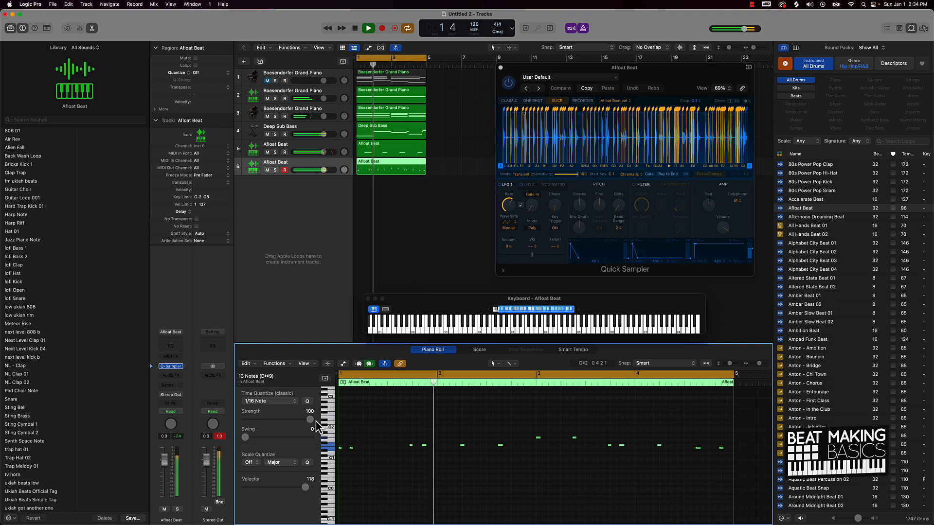
key(space)
click(286, 402)
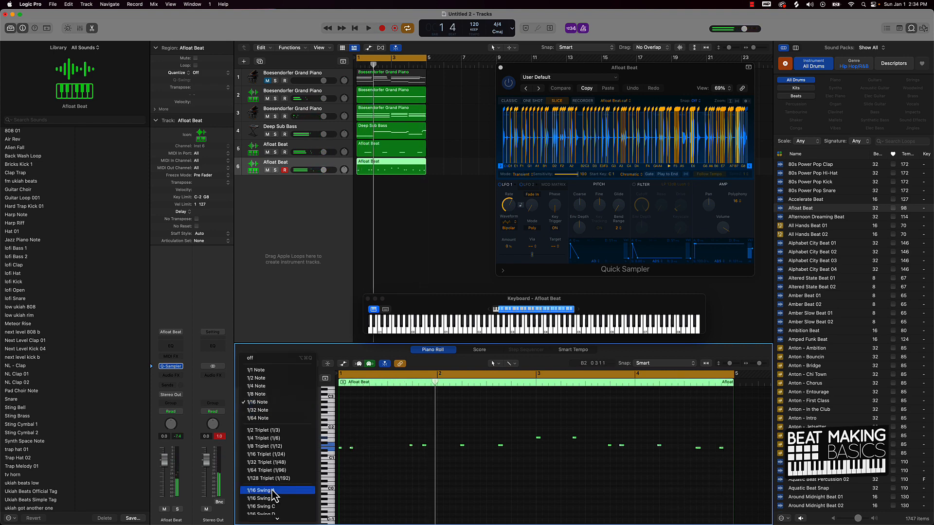
scroll(272, 494, down, 3)
click(267, 427)
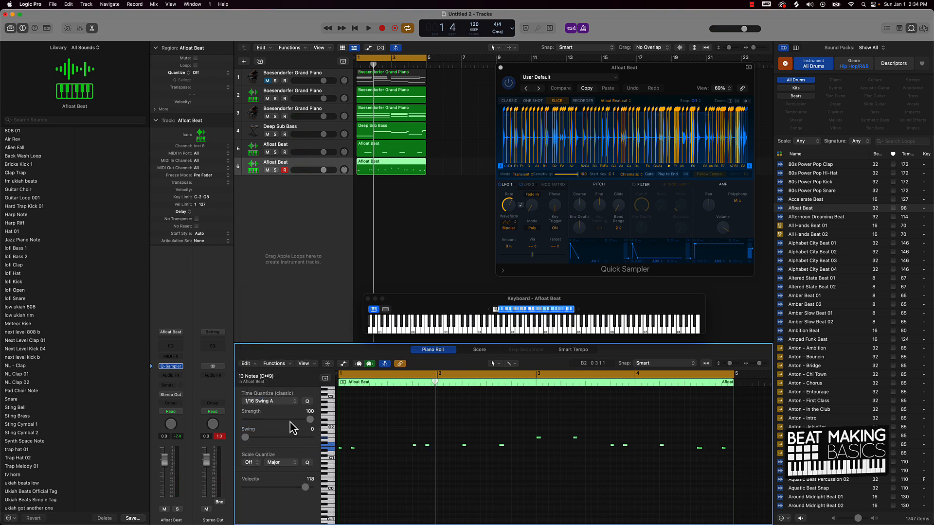
Exclude the first kick note from the selection, set the quantize strength to 64 for the other notes, and listen to the groove.
shift+click(340, 449)
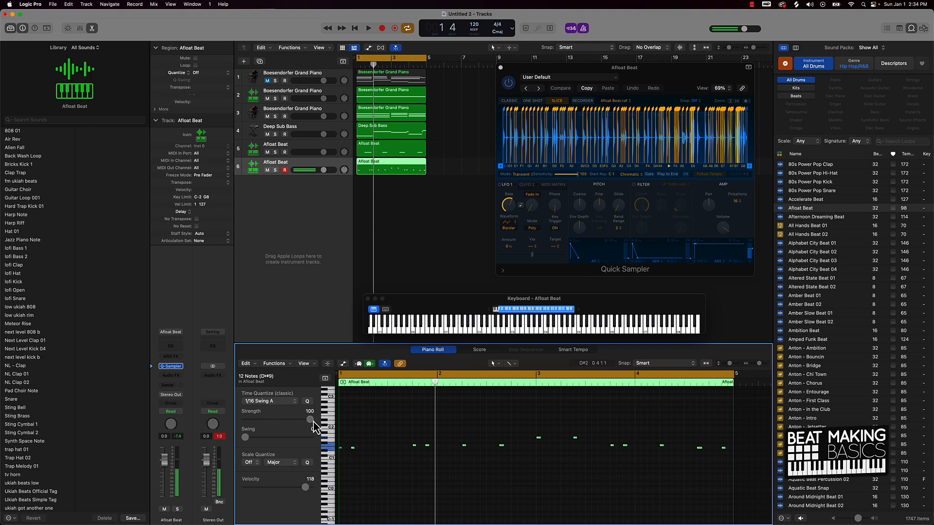
drag(311, 421, 289, 419)
key(space)
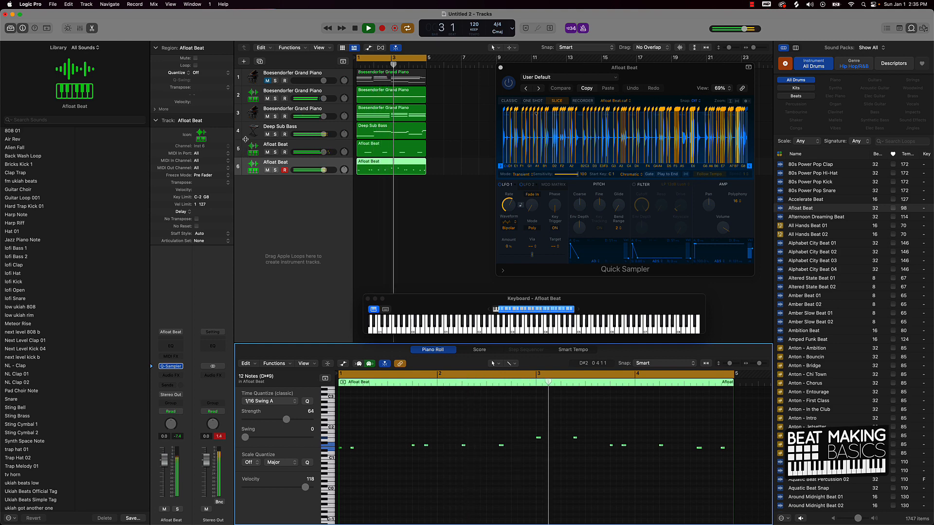
key(space)
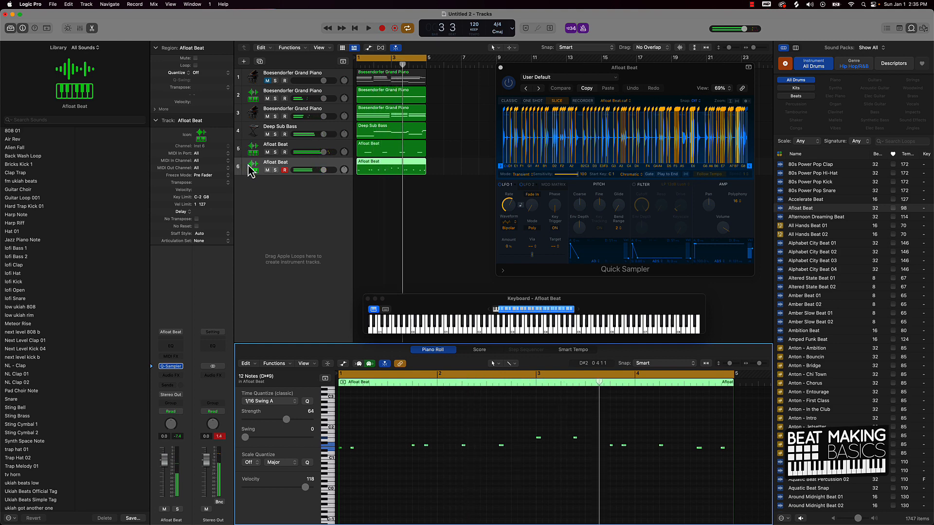
Duplicate the kick's Afloat Beat track, and rename track 5 as Snap and track 6 as Kick.
click(250, 171)
key(super+d)
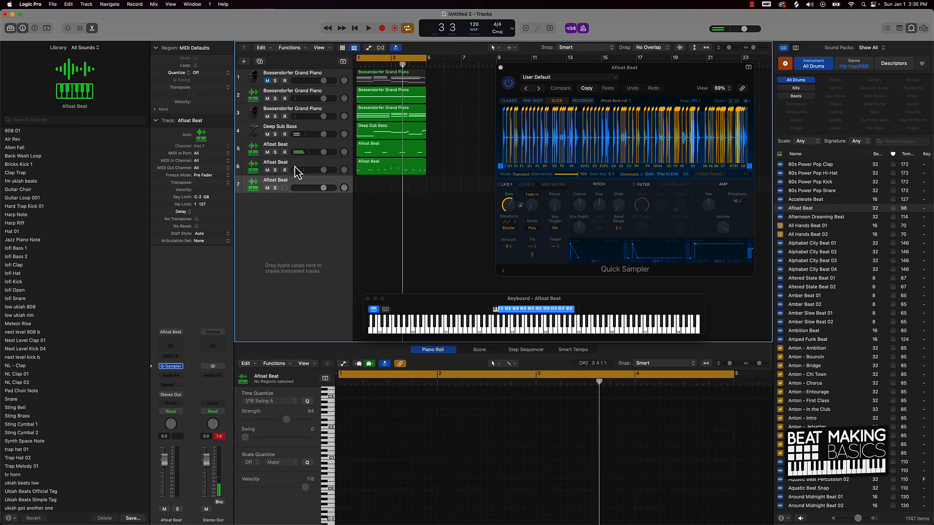
double_click(280, 144)
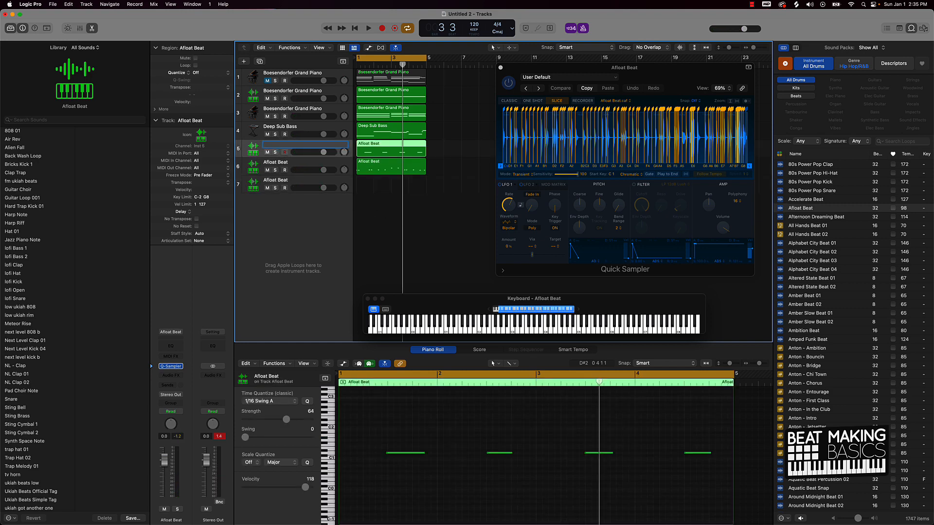
key(Return)
double_click(281, 163)
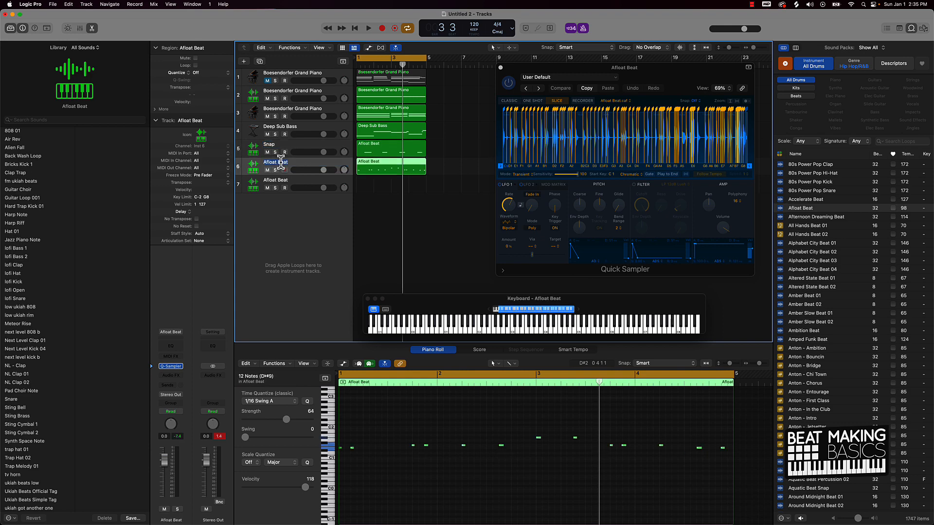
text(Kick)
key(Return)
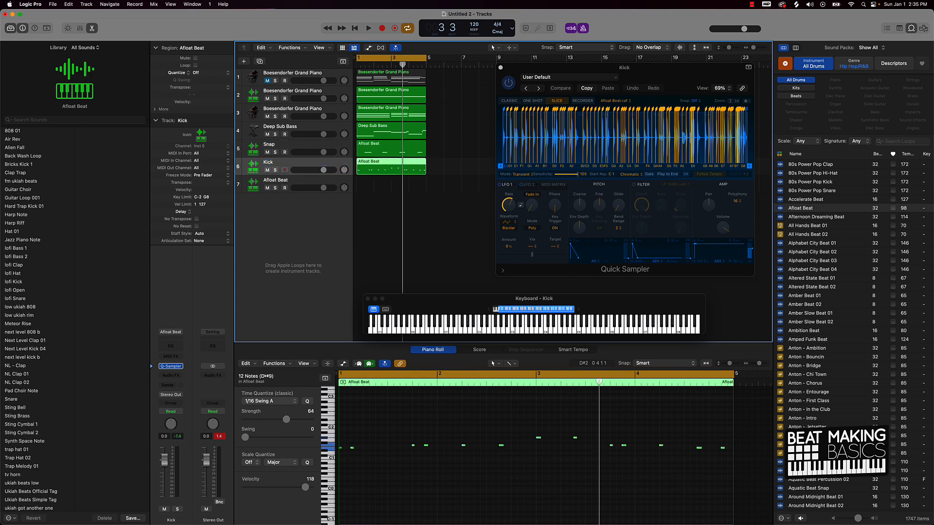
Record a four-bar part of short repeated hits on one pitch on the new Afloat Beat track below Kick.
click(282, 186)
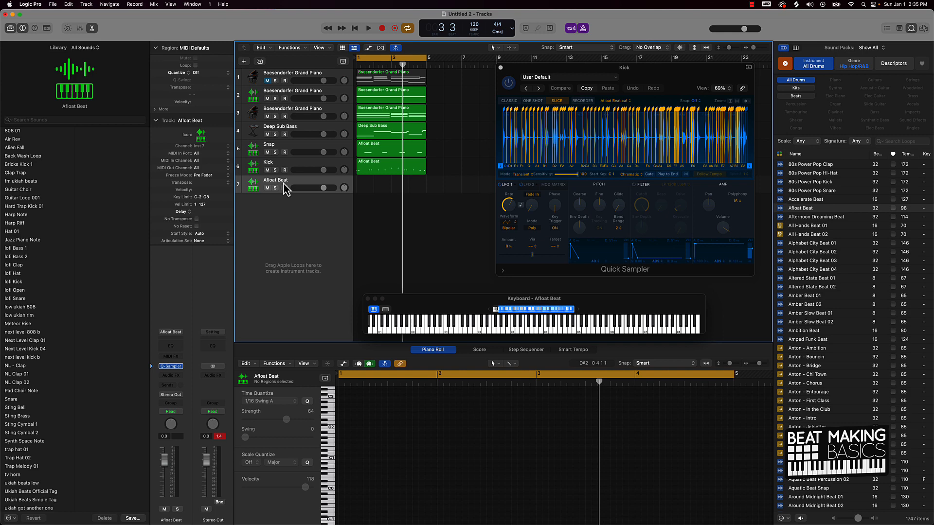
click(284, 188)
key(r)
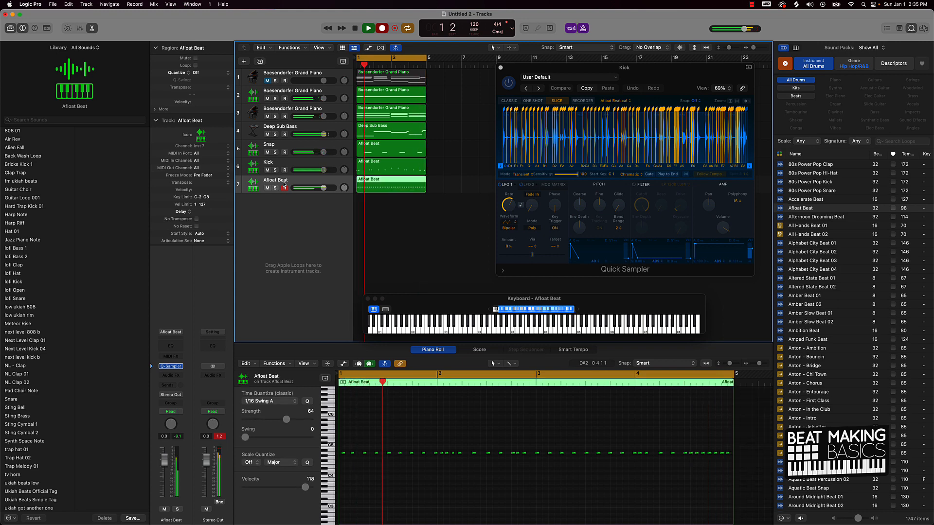
key(space)
Return to the start and overdub the opening of track 7's repeated-hit pattern.
key(Return)
key(r)
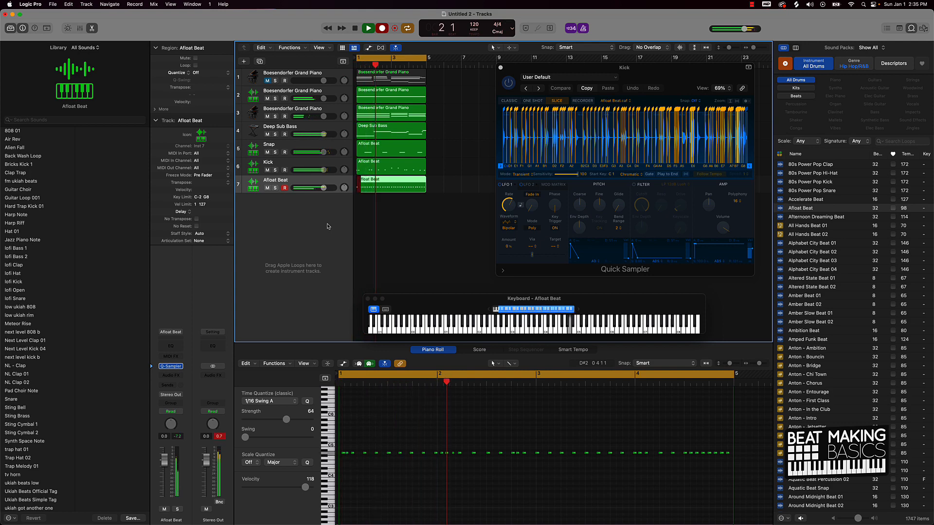
key(space)
Quantize all notes of track 7's region to 1/16 Swing A at strength 64, and play back the result.
click(454, 439)
key(super+a)
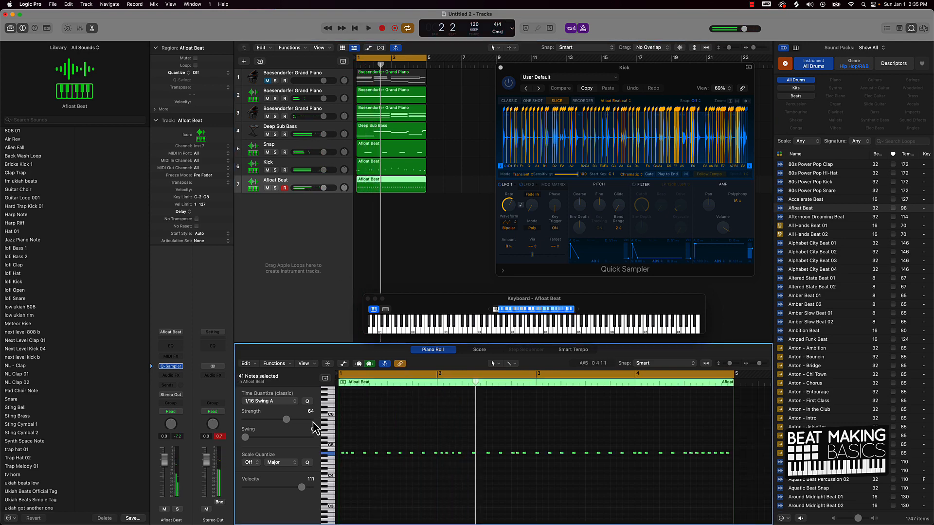
key(space)
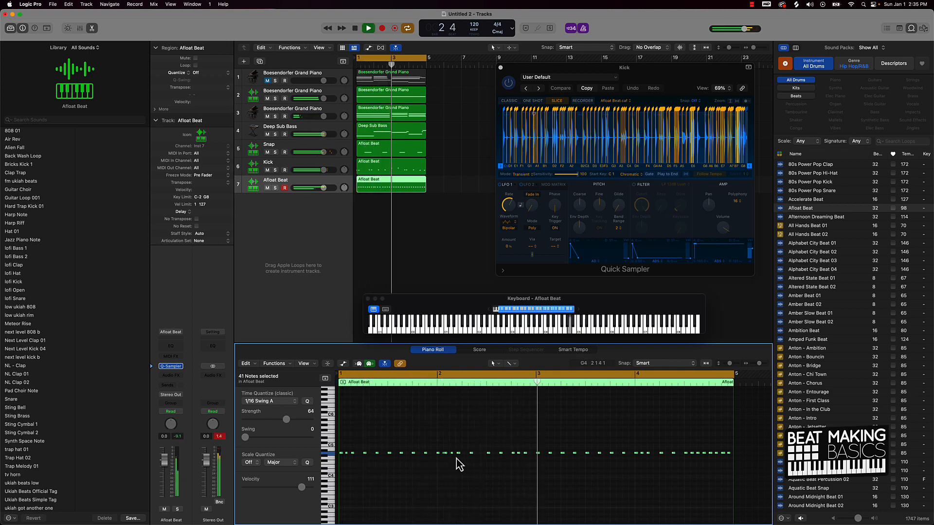
click(438, 421)
key(space)
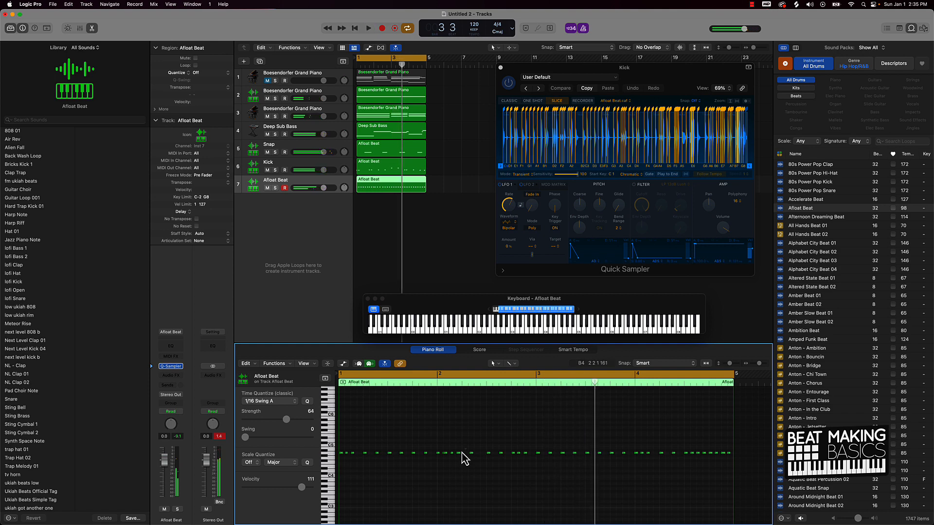
Try 1/8 Swing A quantization on the six notes near the start of bar 2, and return the quantize value to 1/16 Swing A.
drag(461, 450, 474, 469)
click(444, 454)
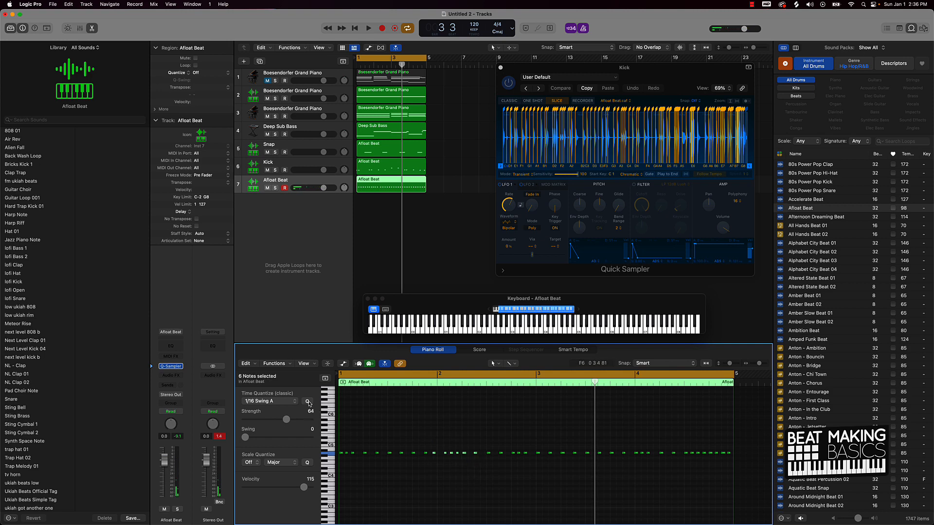
click(292, 402)
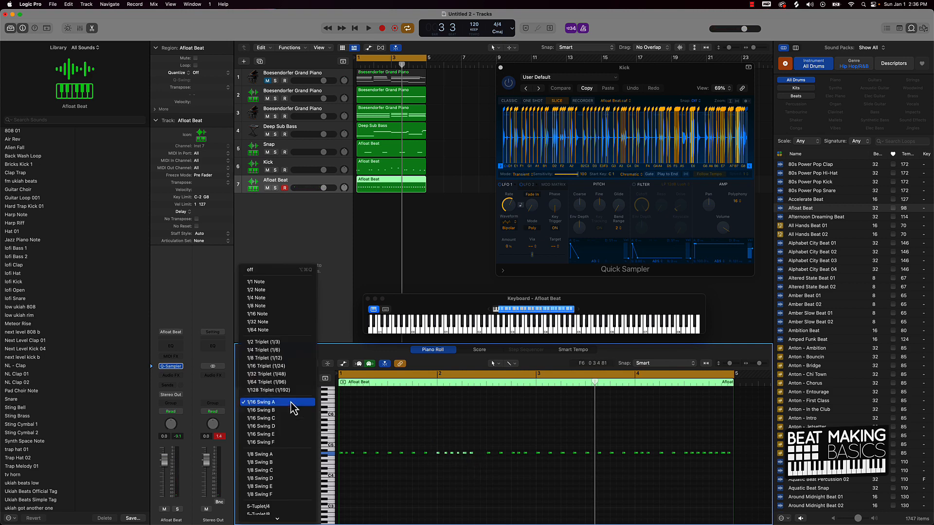
click(273, 454)
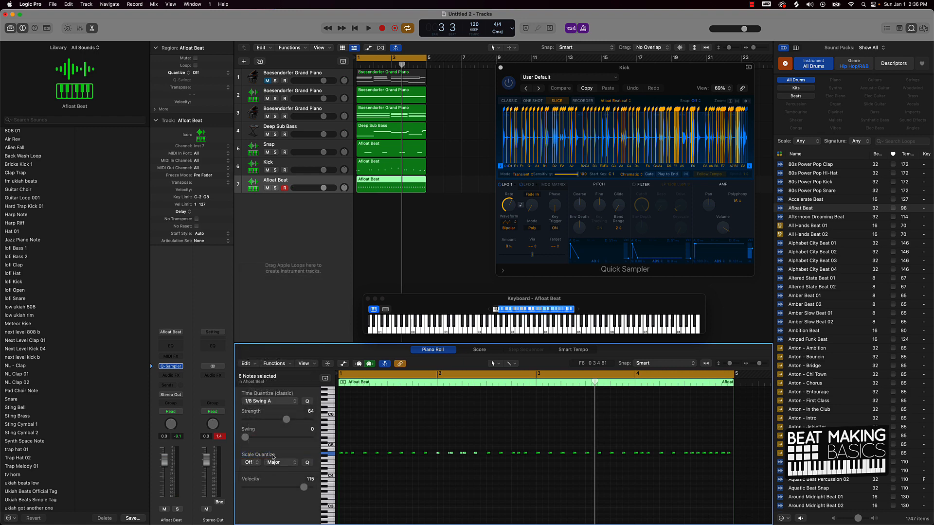
click(273, 401)
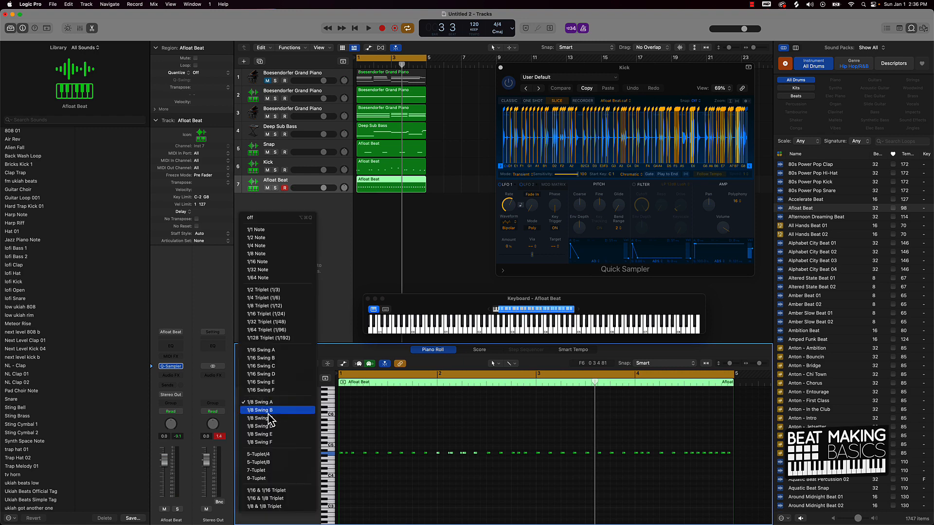
click(268, 350)
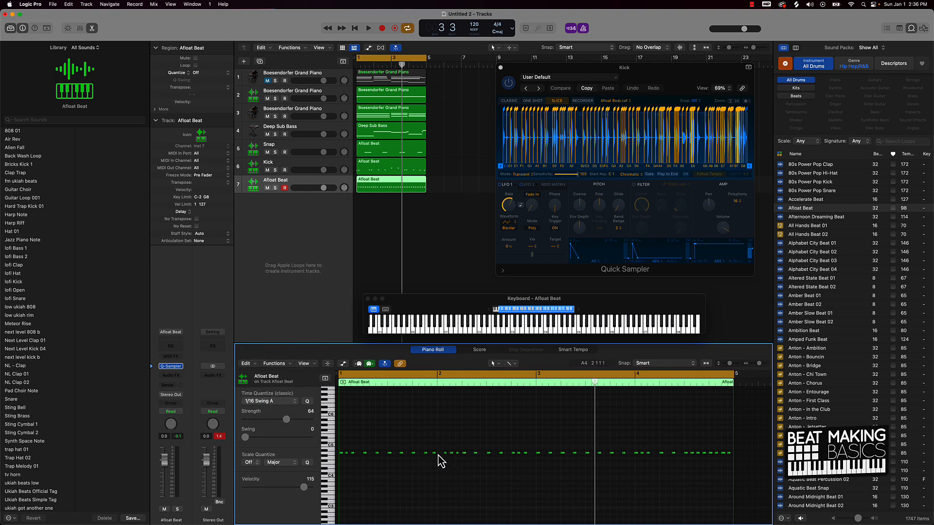
Add single hits to track 7's pattern around the start of bars 2 and 3, and check them in playback.
click(464, 454)
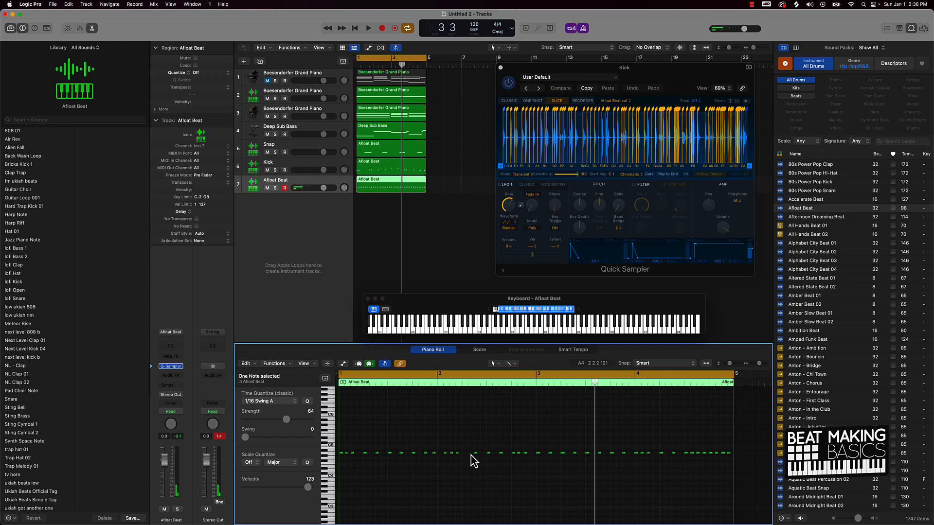
super+click(463, 454)
super+click(437, 453)
key(space)
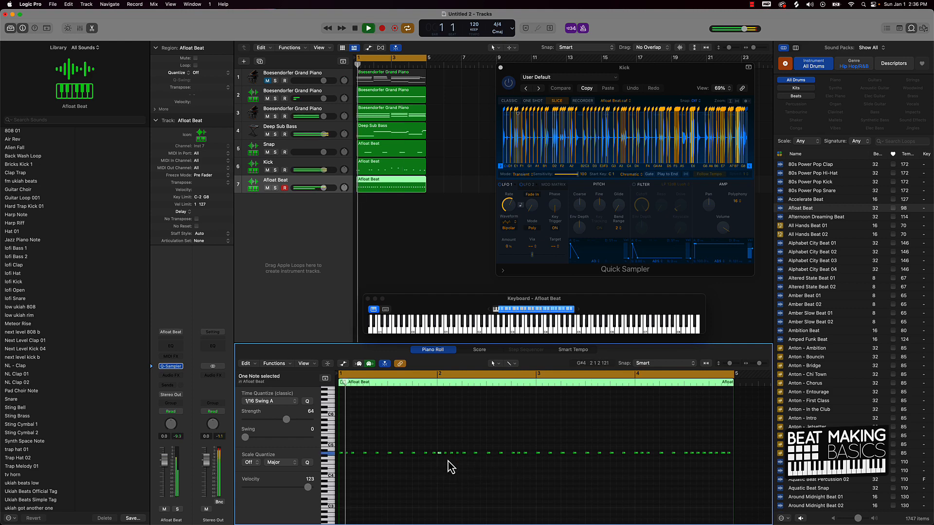
click(456, 478)
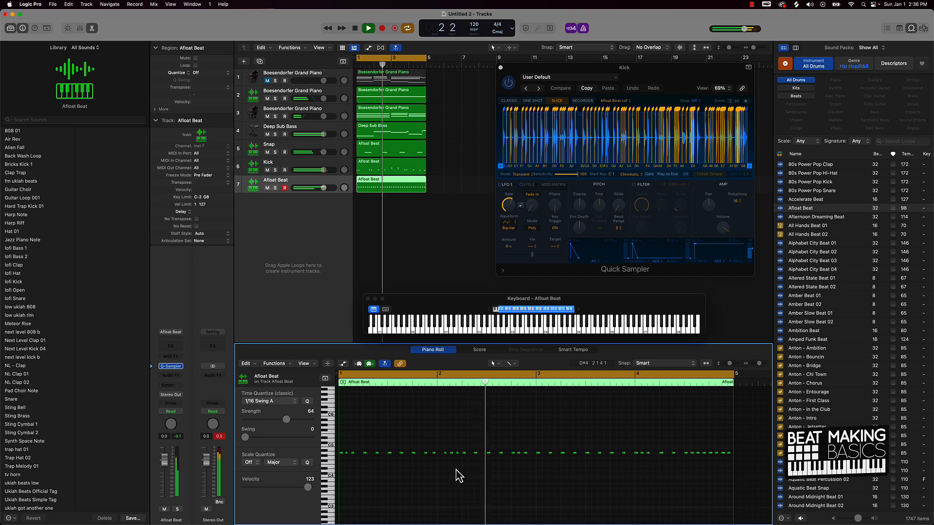
click(440, 453)
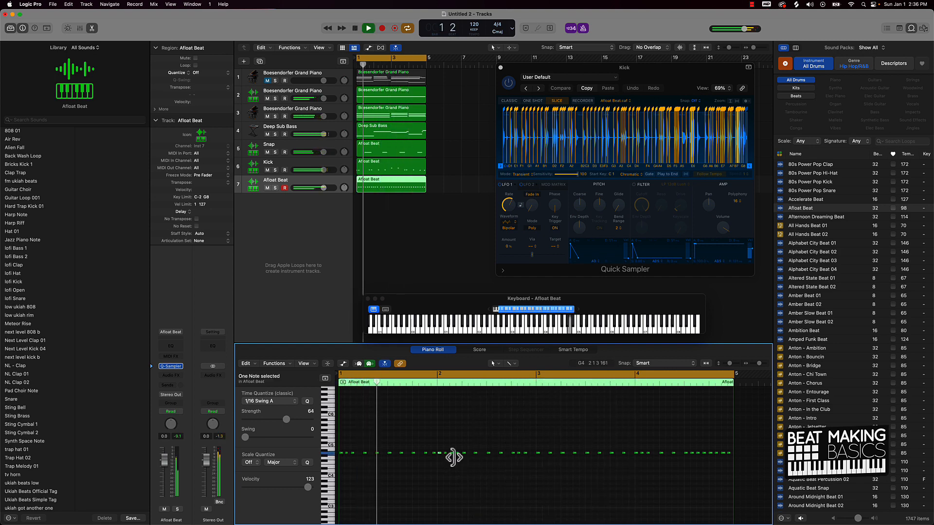
click(458, 453)
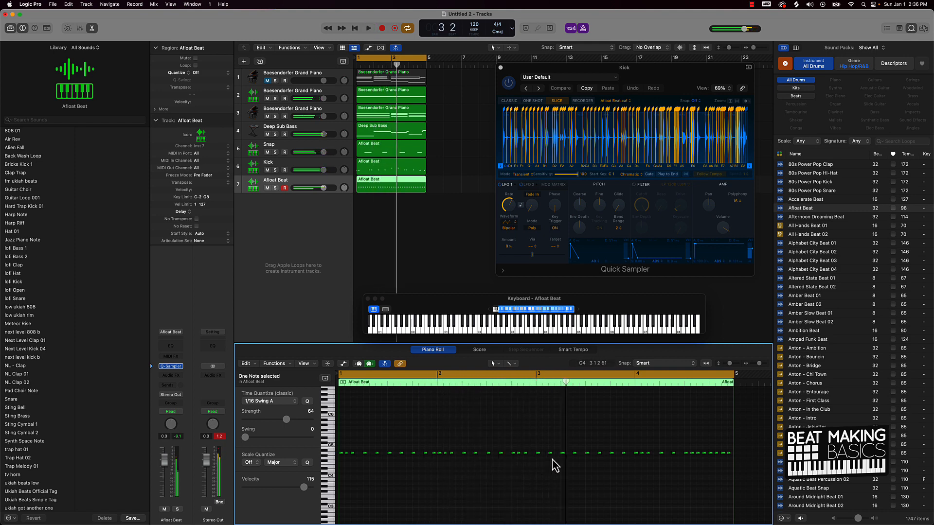
click(567, 454)
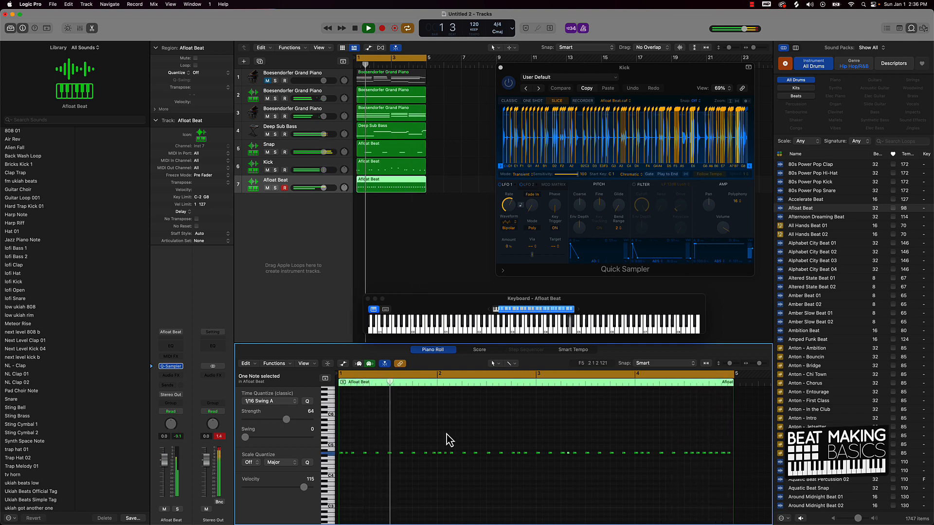
Rename track 7 as Hat, and name all regions after their tracks.
double_click(272, 180)
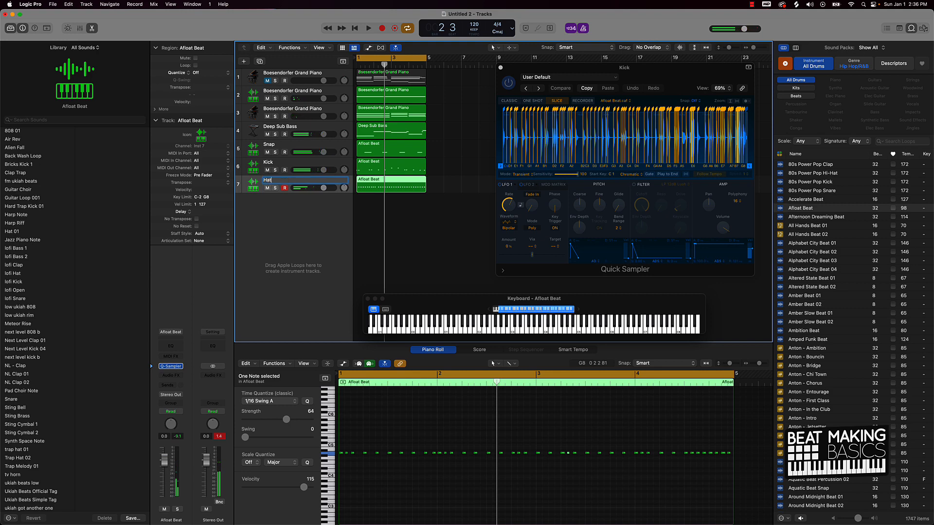
key(Return)
click(449, 214)
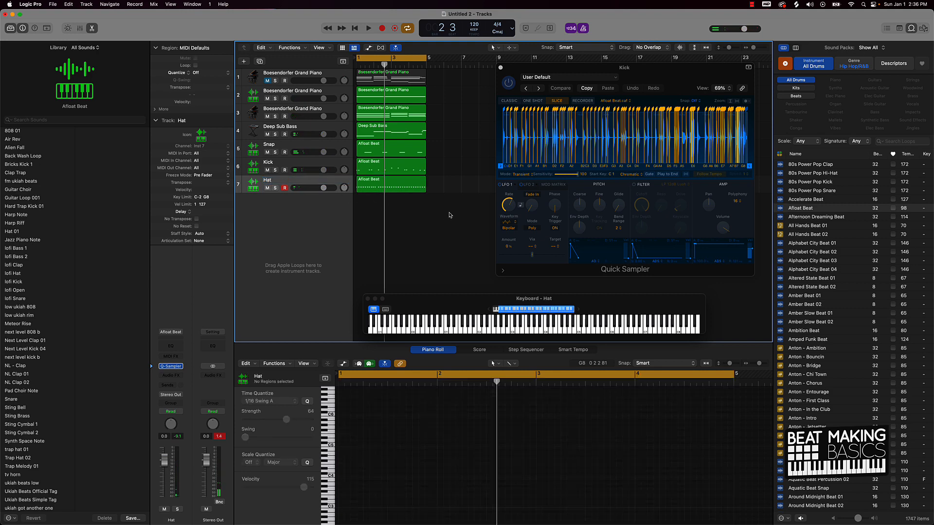
key(super+a)
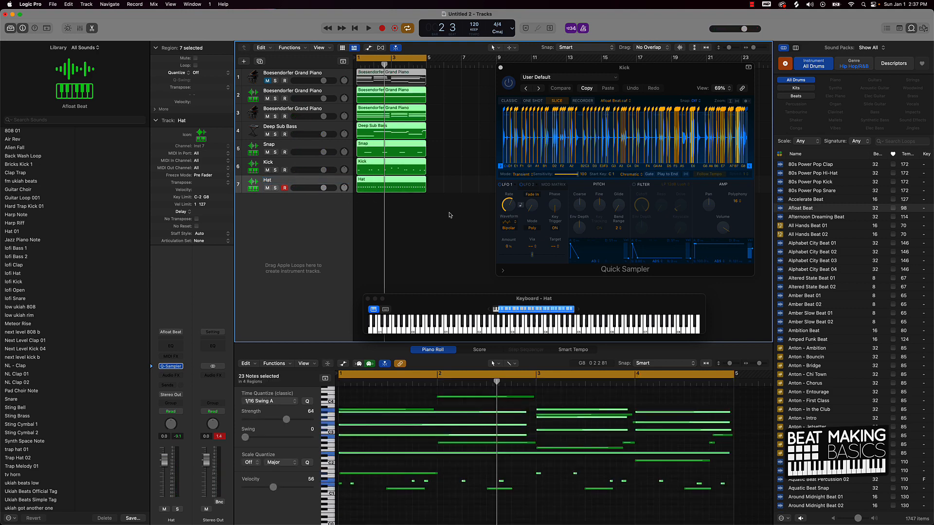
Rename tracks 4, 3 and 2 as Sub, Piano and Rev Piano, and update all region names to match their tracks.
double_click(294, 128)
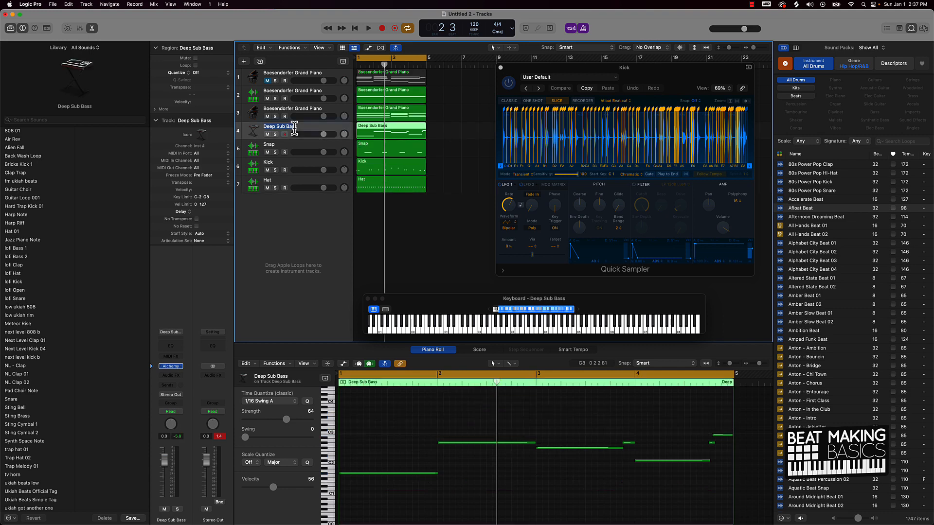
text(S)
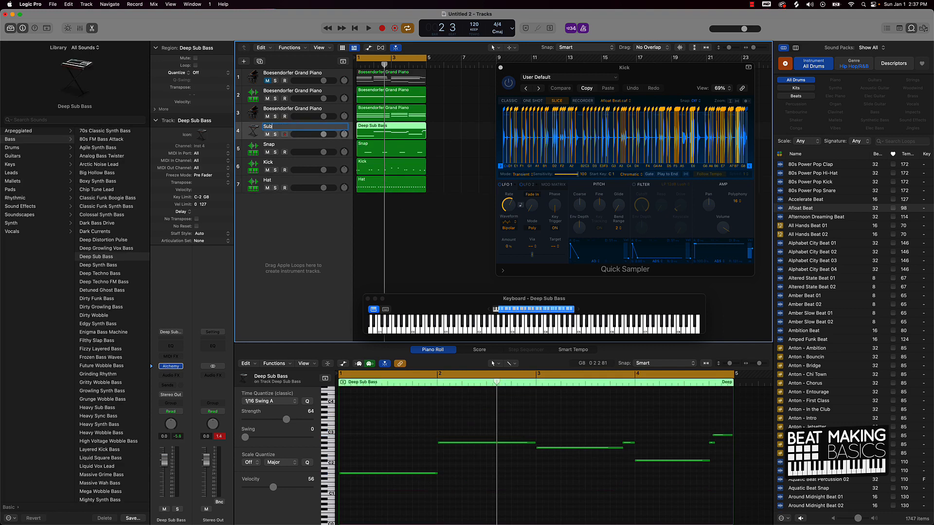
text(ub)
key(Return)
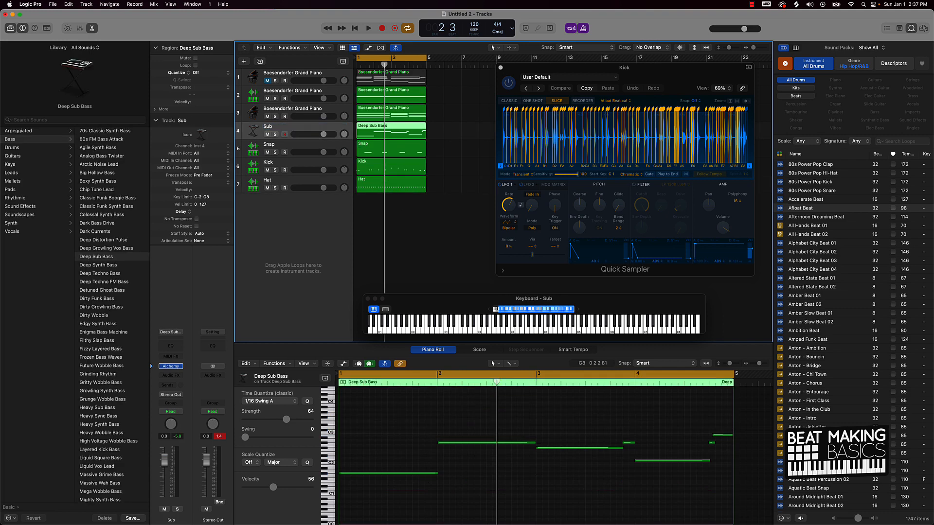
double_click(296, 112)
text(OP)
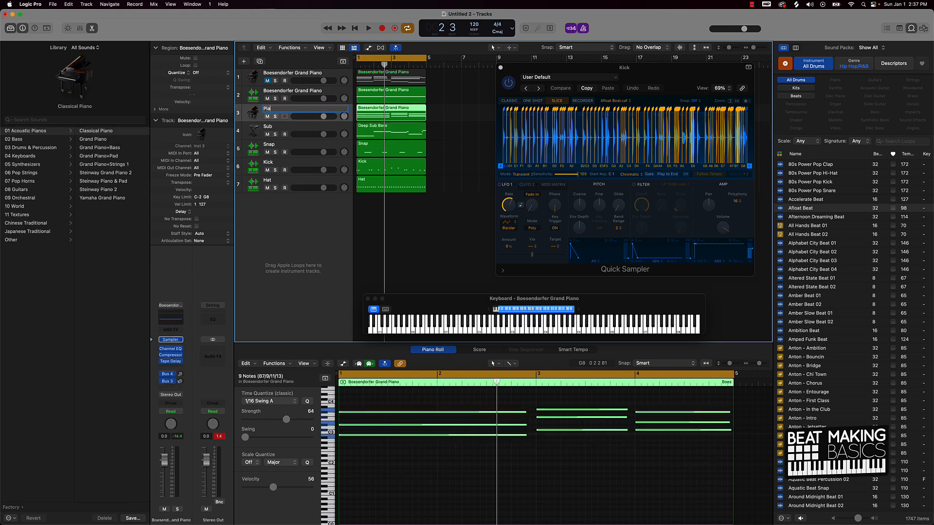
text(ano)
double_click(290, 93)
text(Rev)
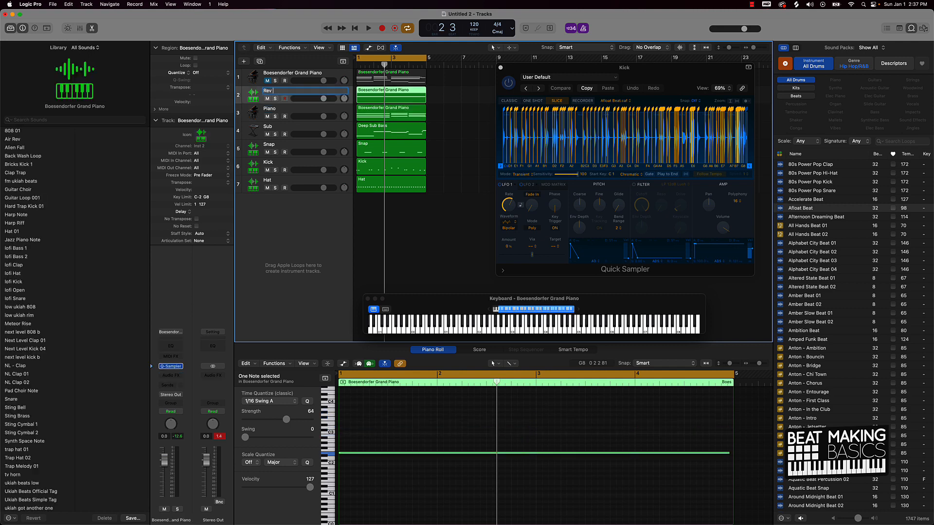
text( Piano)
key(Return)
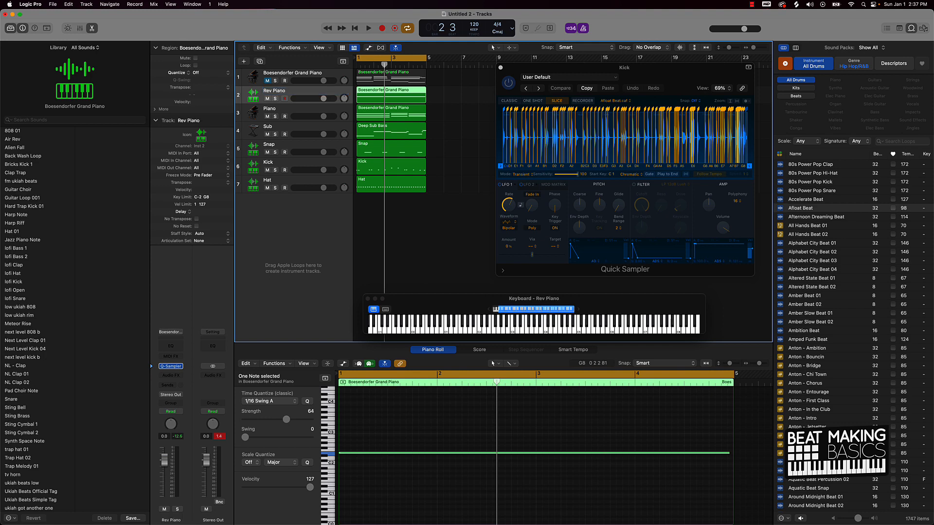
key(super+a)
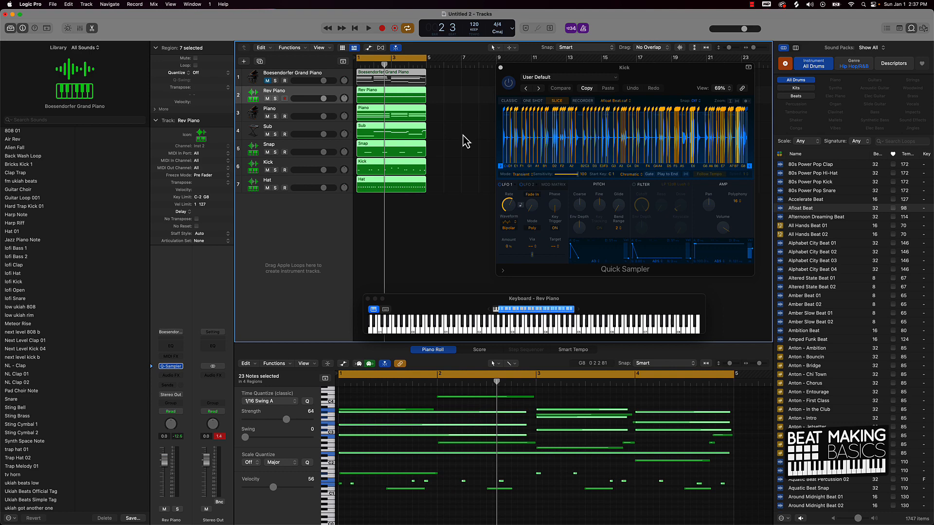
Close the Quick Sampler window, clear the channel peak readings, and enlarge the four-bar arrangement.
click(501, 68)
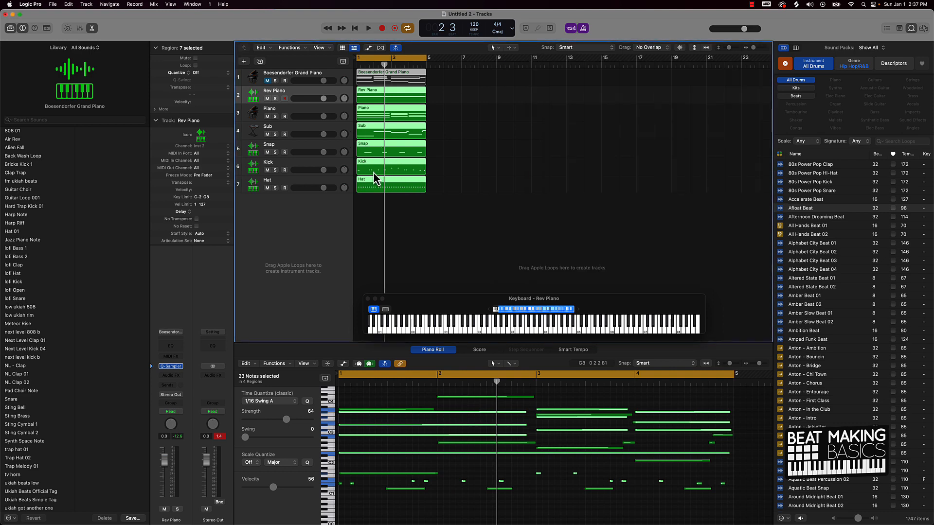
click(221, 438)
click(402, 397)
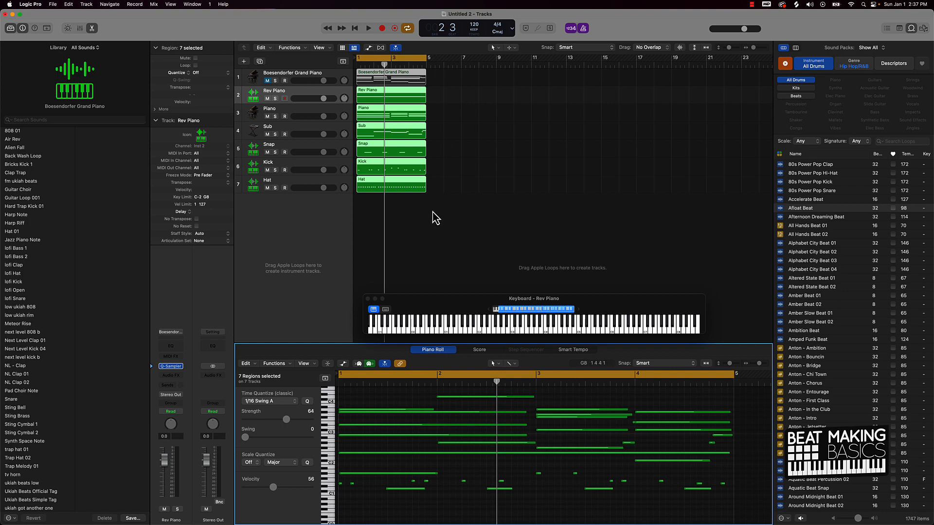
click(414, 202)
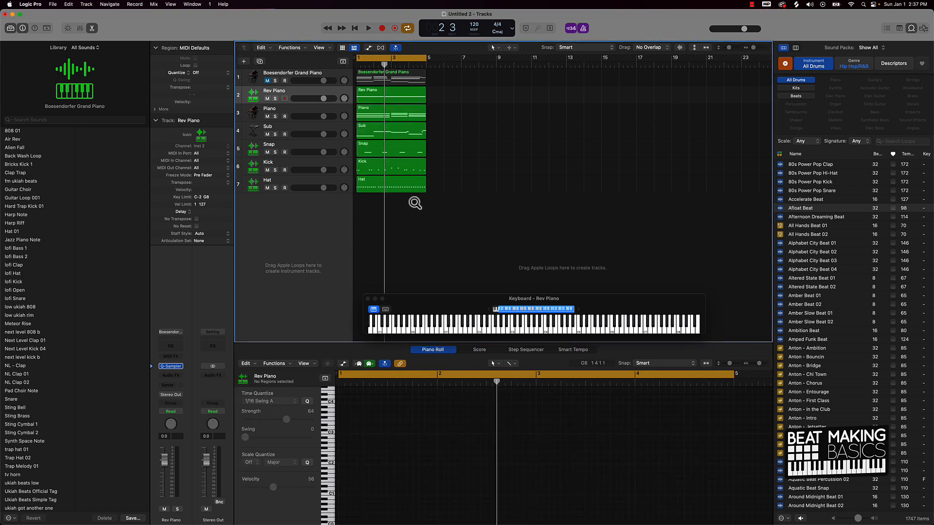
ctrl+alt+click(413, 202)
ctrl+alt+click(414, 202)
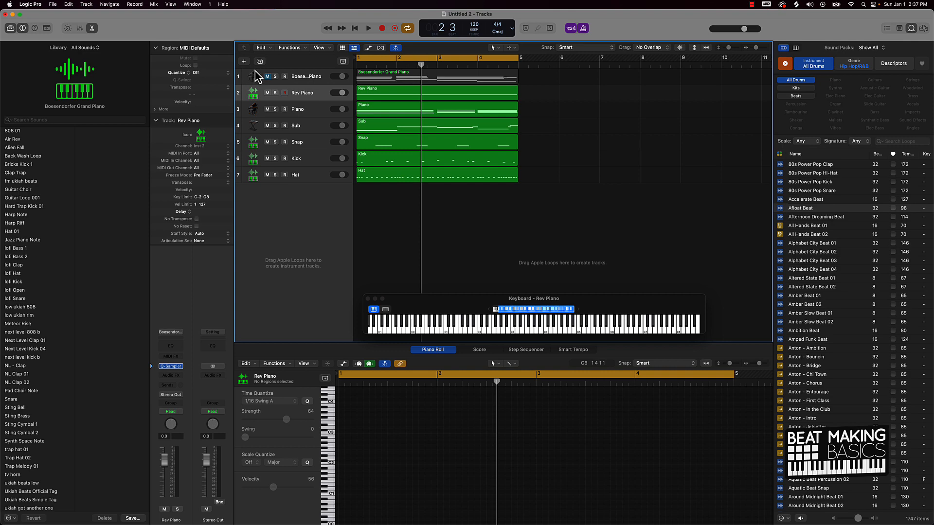
click(316, 78)
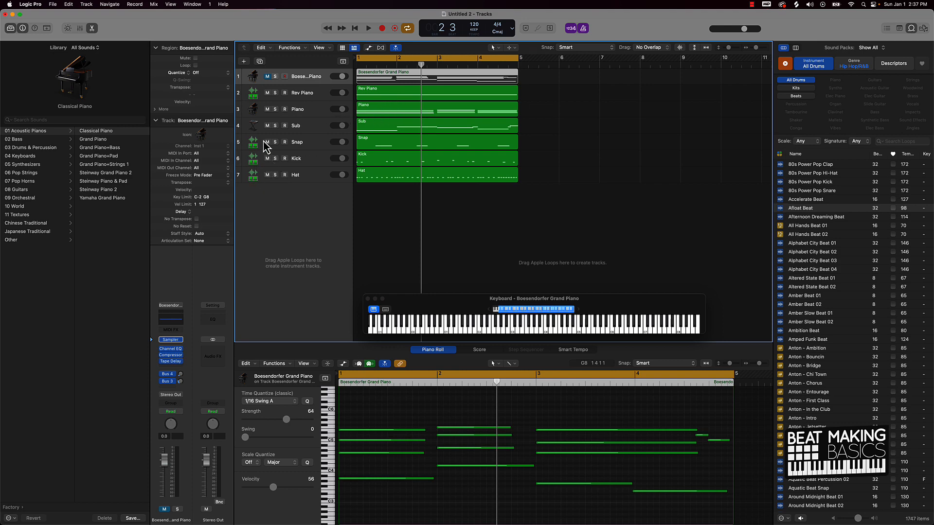
click(256, 179)
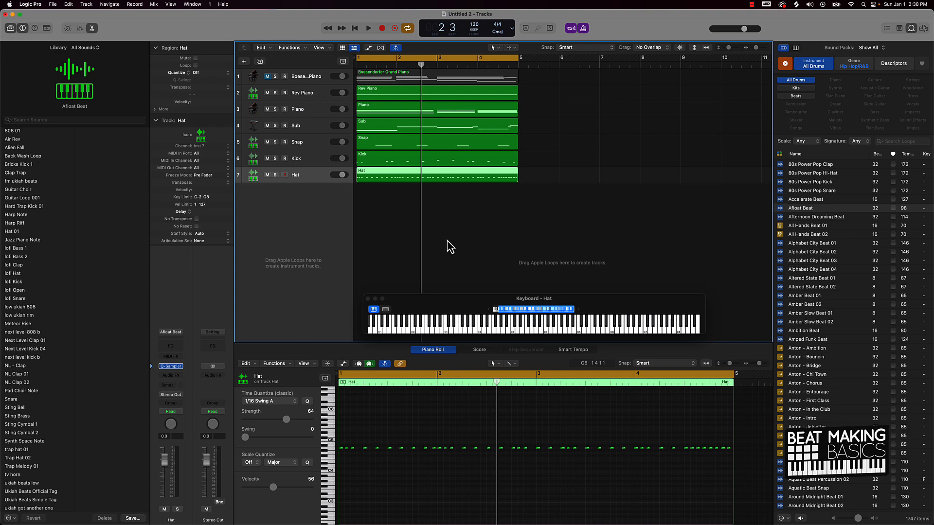
click(500, 218)
Duplicate the Rev Piano track and copy its four-bar region onto the new track below.
click(309, 96)
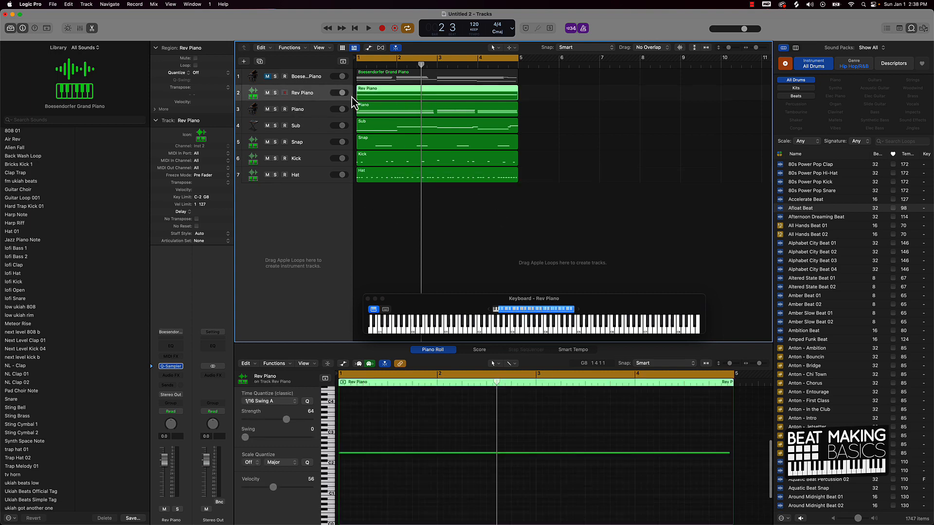
key(super+d)
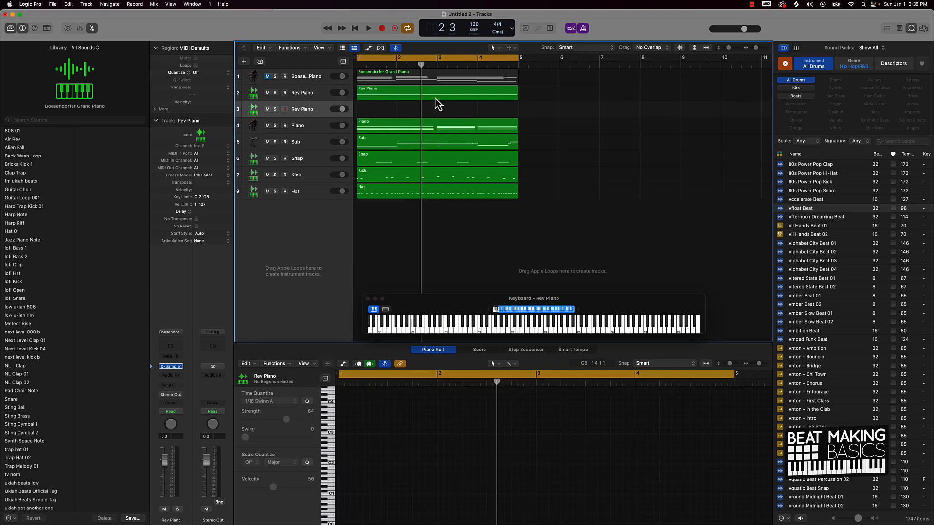
drag(434, 97, 434, 110)
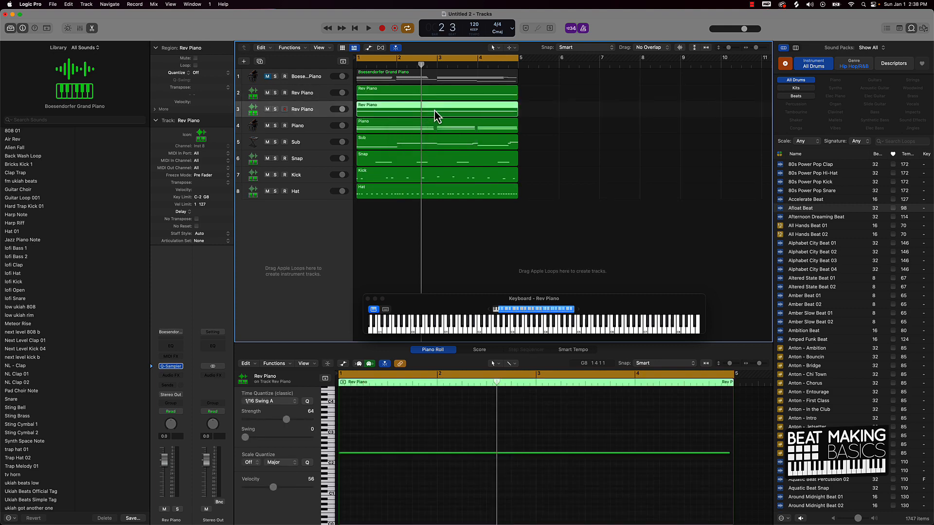
Transpose the copied Rev Piano region's note up one octave and audition it.
click(464, 443)
key(super+a)
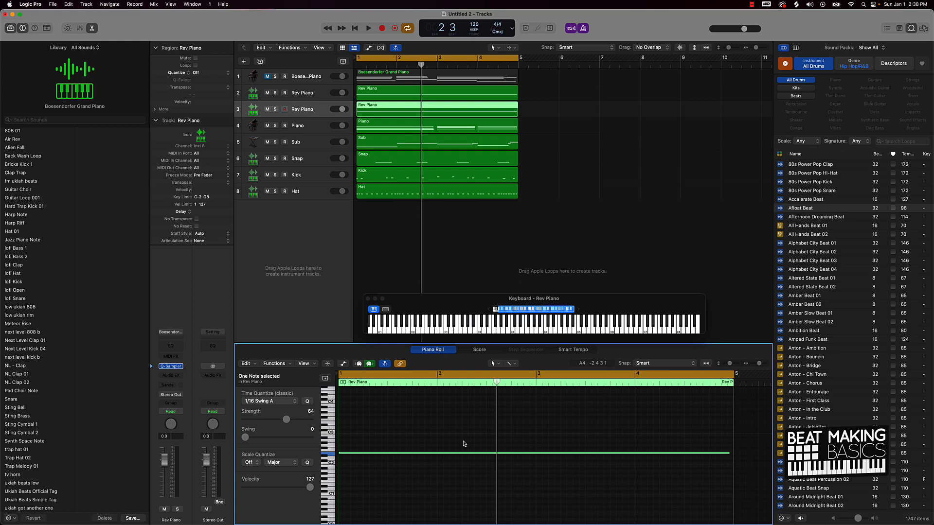
key(alt+shift+Up)
key(space)
key(space)
click(423, 442)
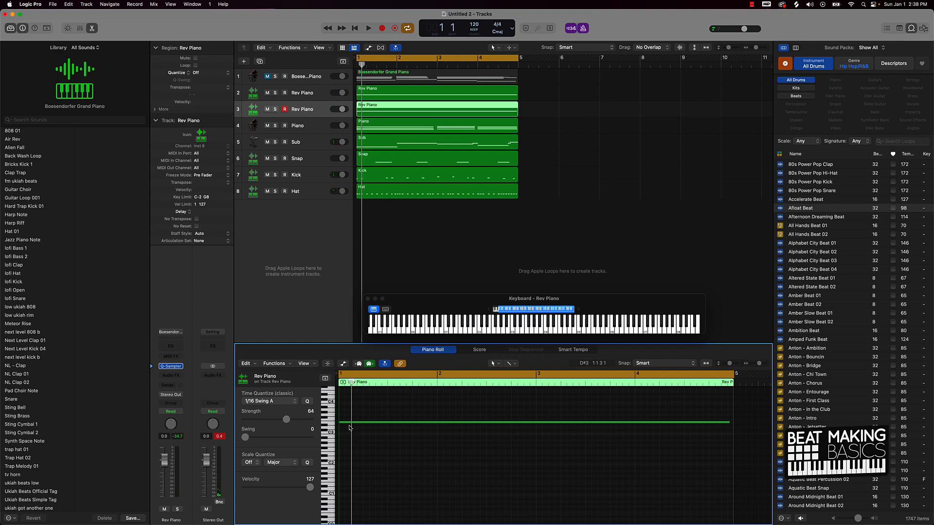
scroll(349, 426, right, 1)
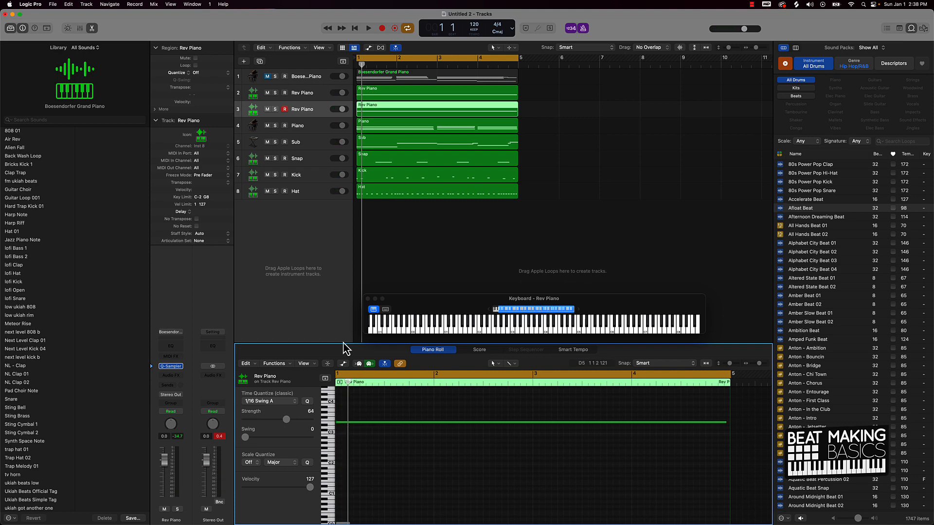
Rename the two Rev Piano tracks as Rev Piano 1 and Rev Piano 2, and update all region names to match their tracks.
click(448, 219)
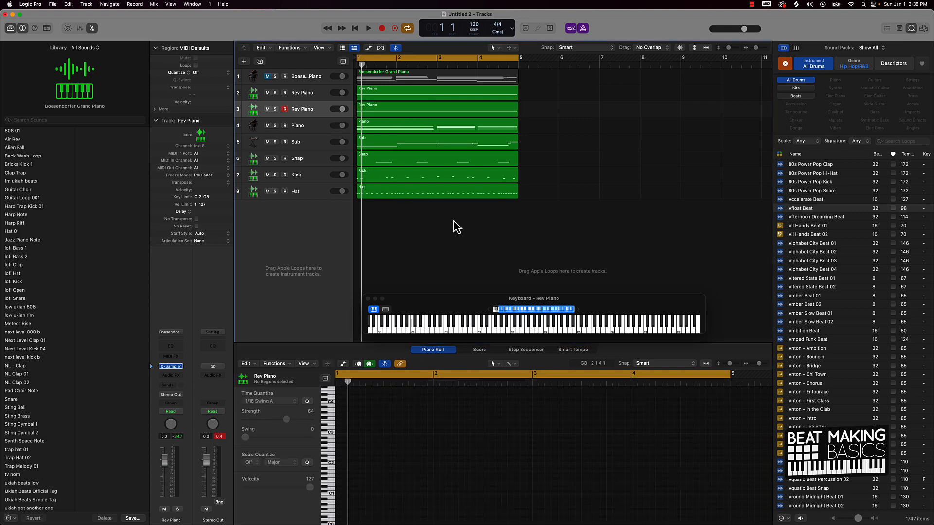
double_click(314, 93)
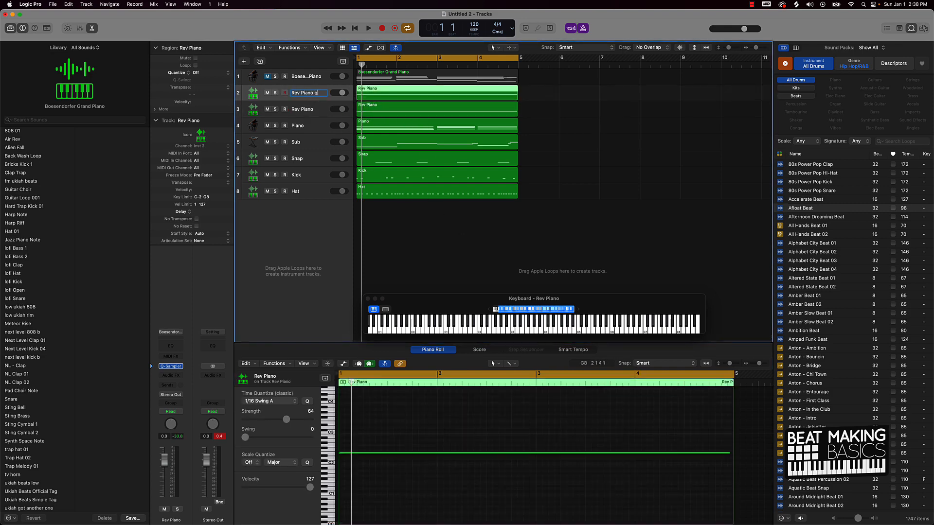
click(317, 115)
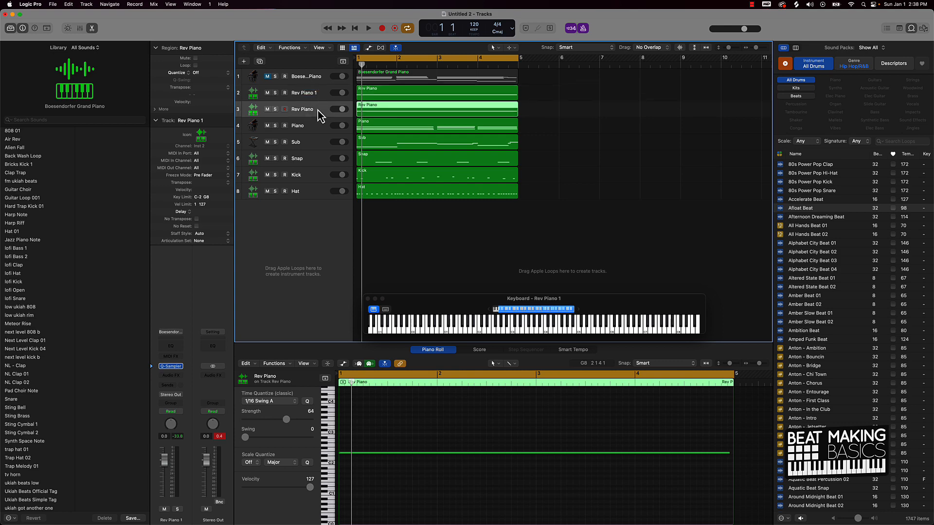
key(space)
double_click(319, 109)
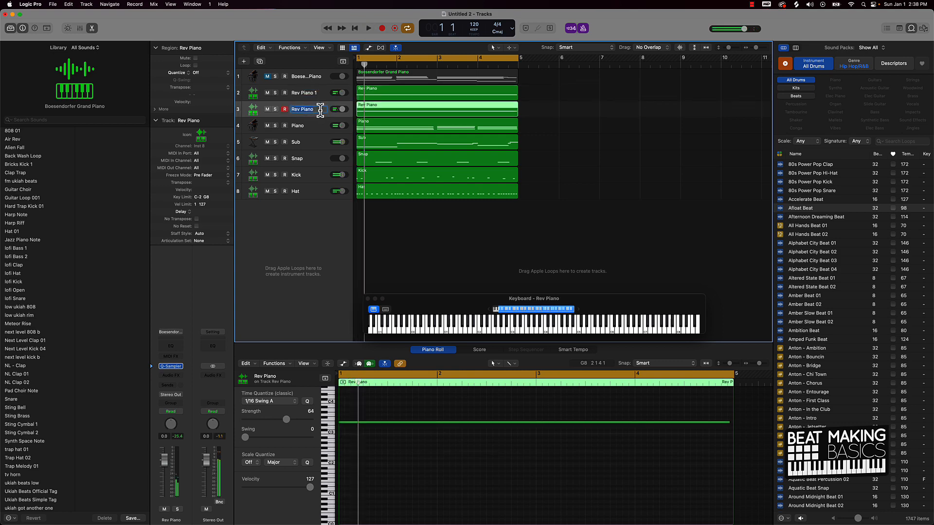
text(2)
key(Return)
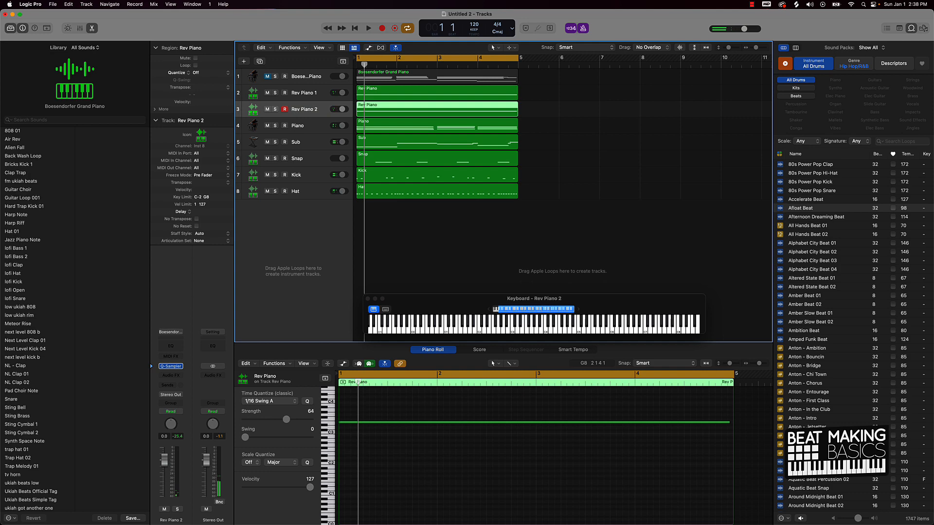
key(super+a)
key(space)
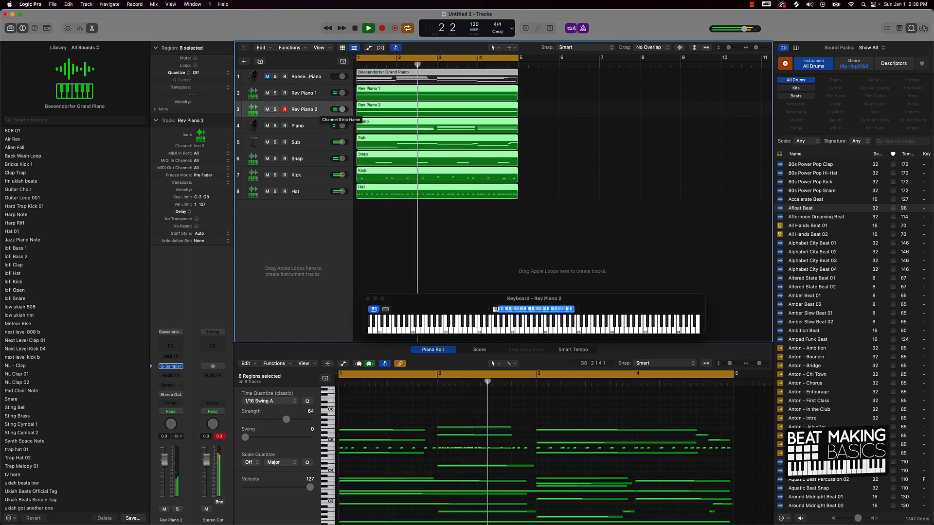
click(551, 222)
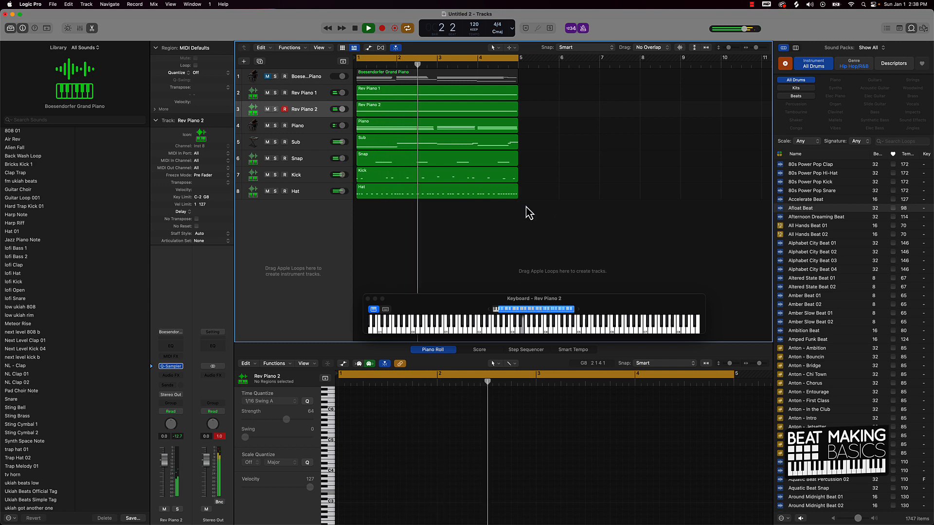
Compare the two reversed piano layers during playback with Piano muted, muting Rev Piano 1 and Rev Piano 2 in turn.
click(267, 125)
click(267, 93)
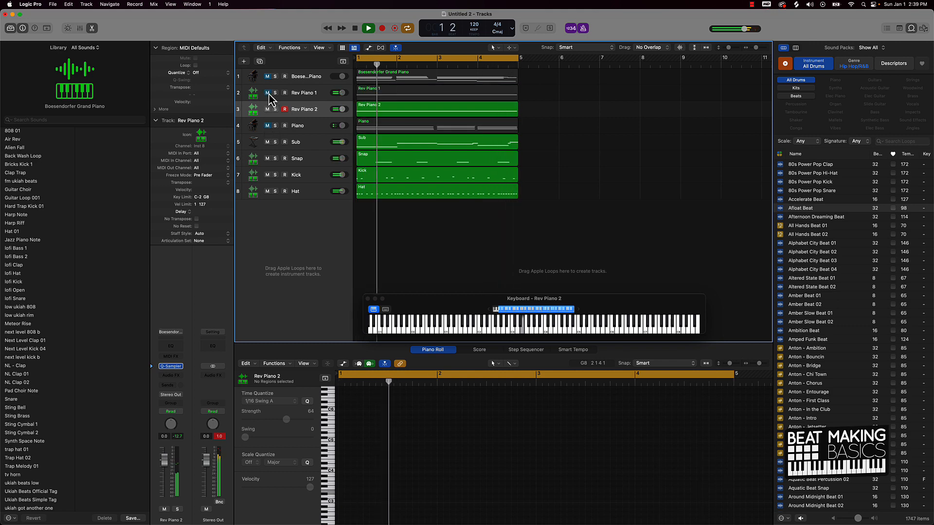
click(266, 109)
click(267, 93)
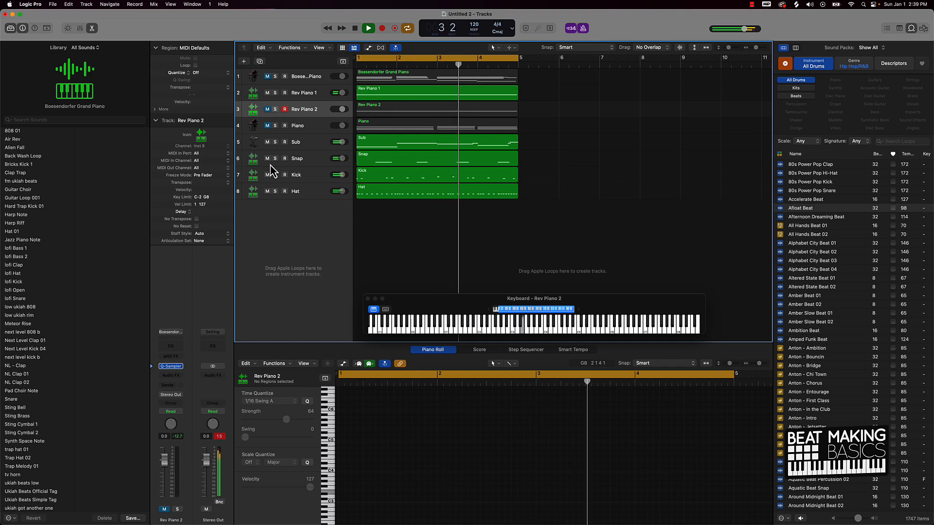
key(space)
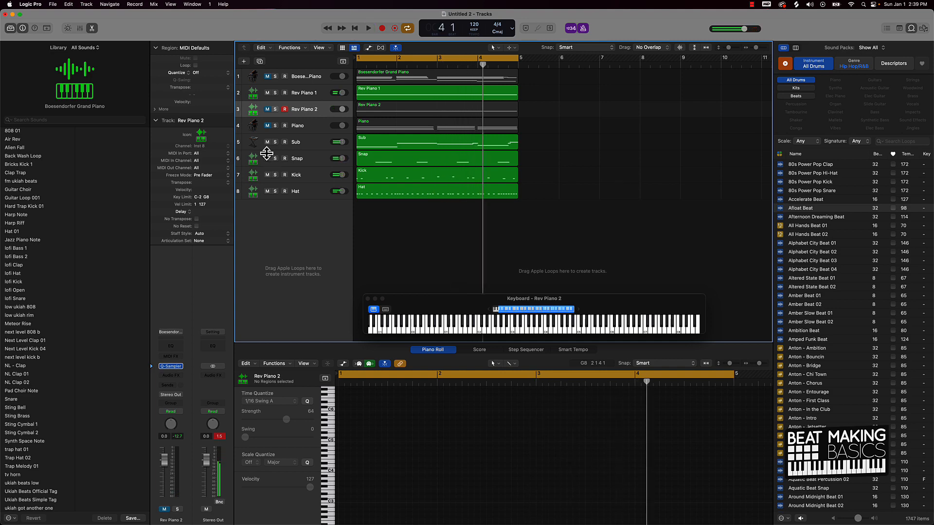
Mute the Snap, Kick and Hat tracks, clear the channel peak readings, and unmute Rev Piano 2 and Piano.
drag(266, 158, 267, 191)
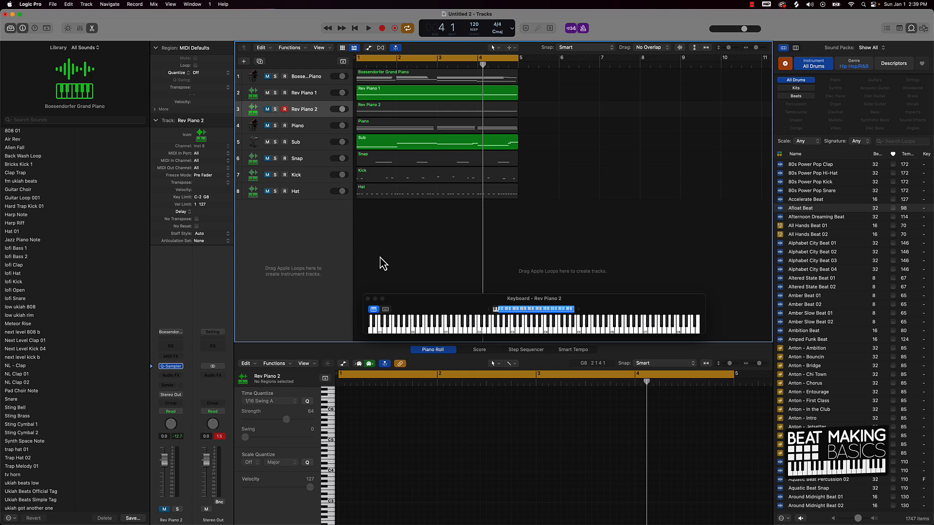
click(220, 436)
click(267, 109)
click(267, 125)
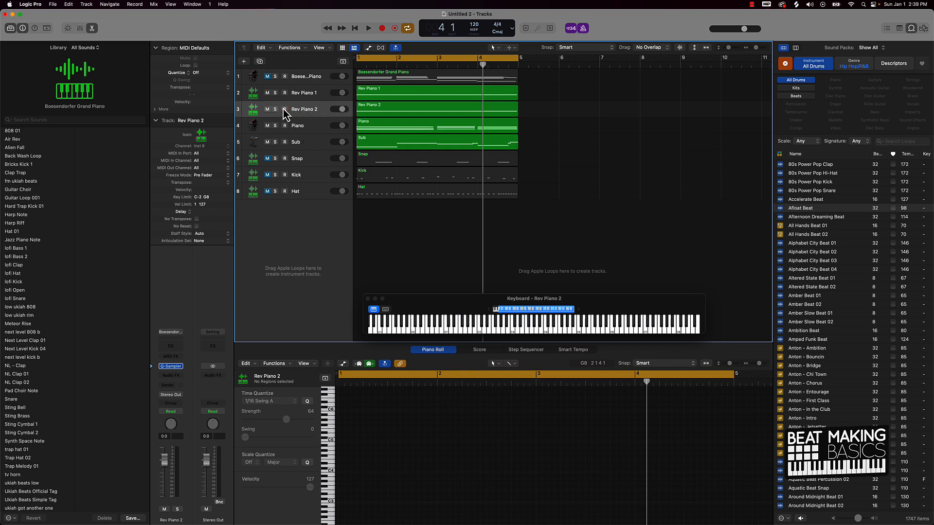
Create a software instrument track with the default patch and load the orchestral Harp sound on it.
click(244, 62)
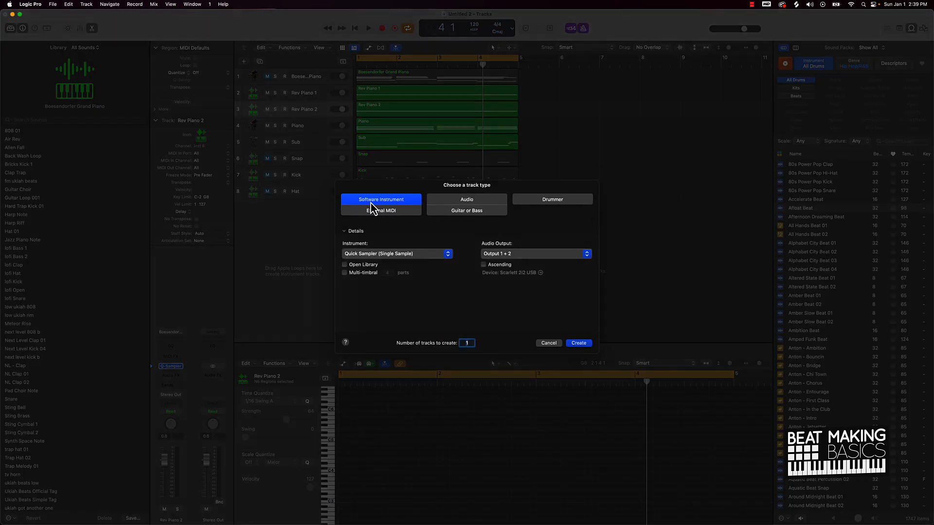
click(387, 254)
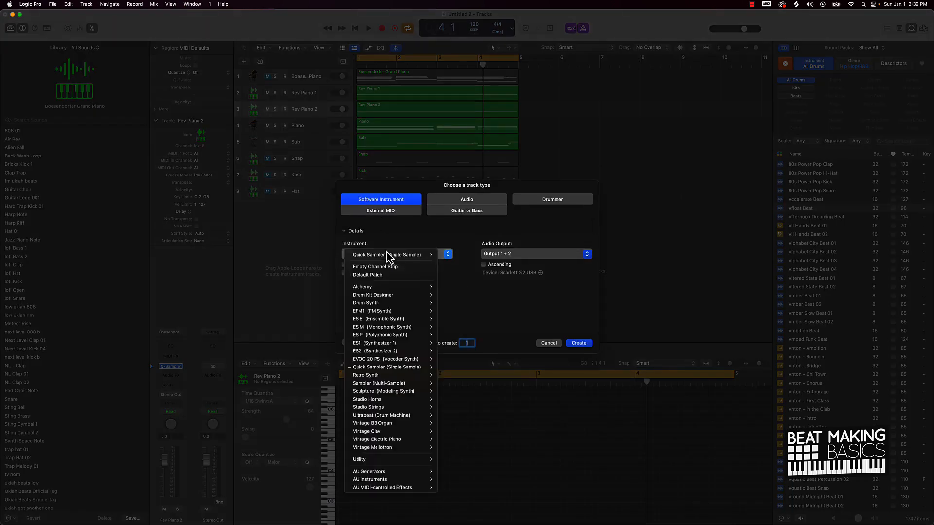
click(384, 275)
click(578, 344)
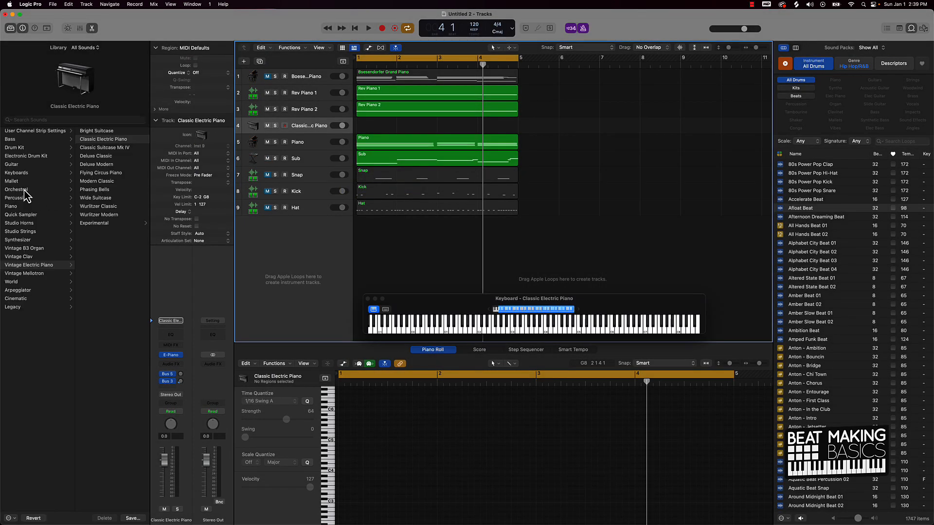
click(24, 189)
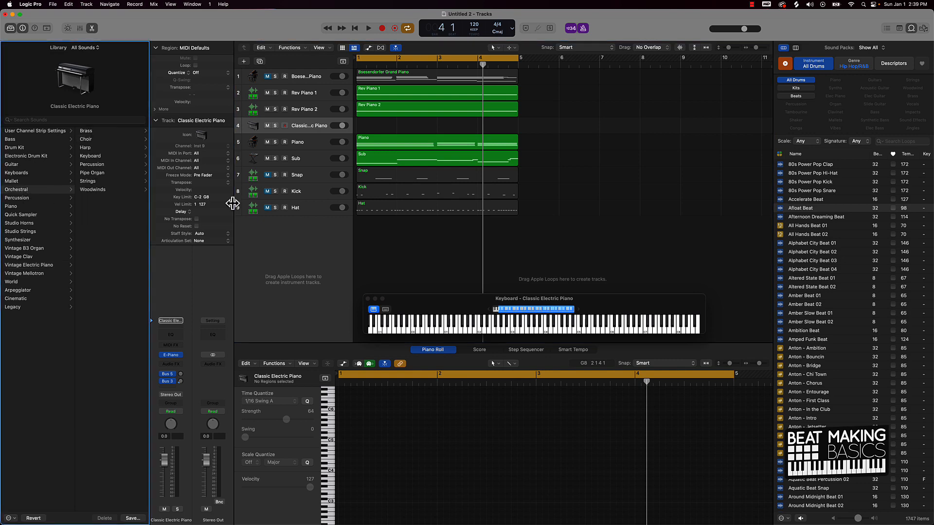
click(94, 147)
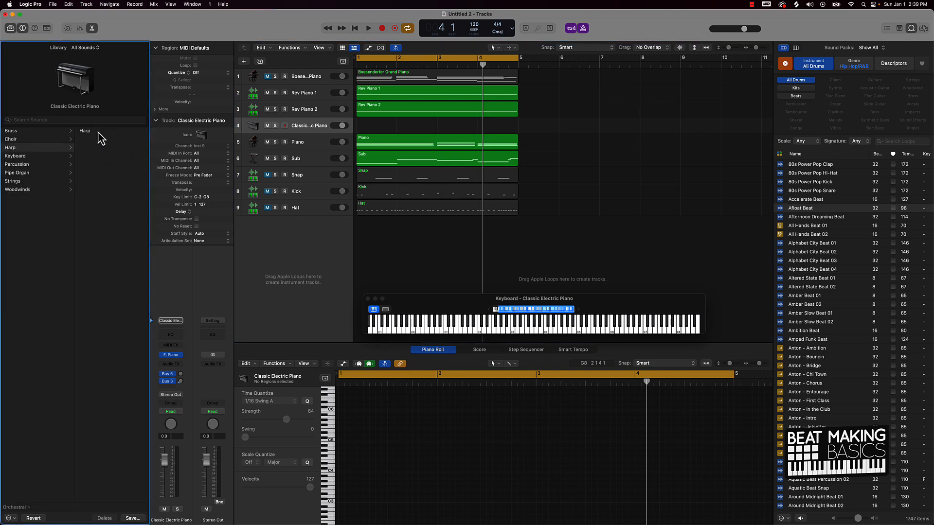
click(102, 132)
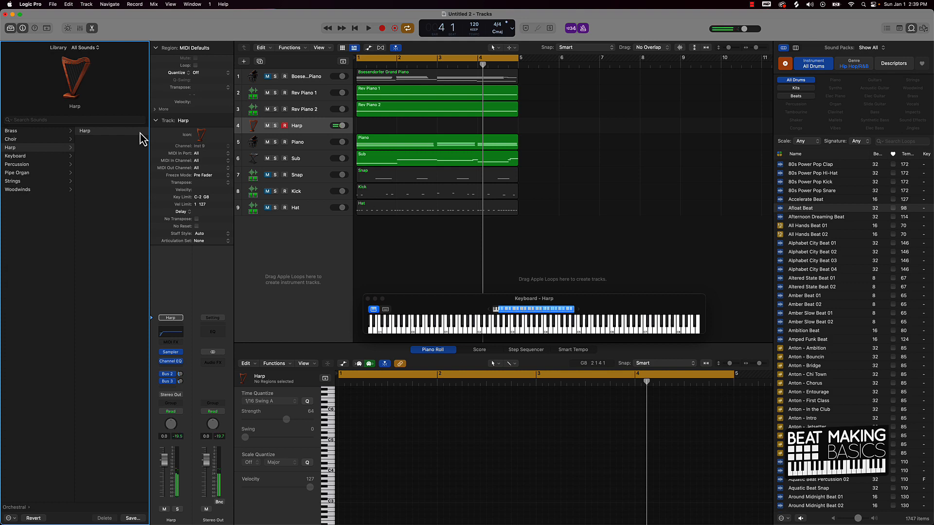
Rehearse over the loop and record a four-bar melody on the Harp track.
key(space)
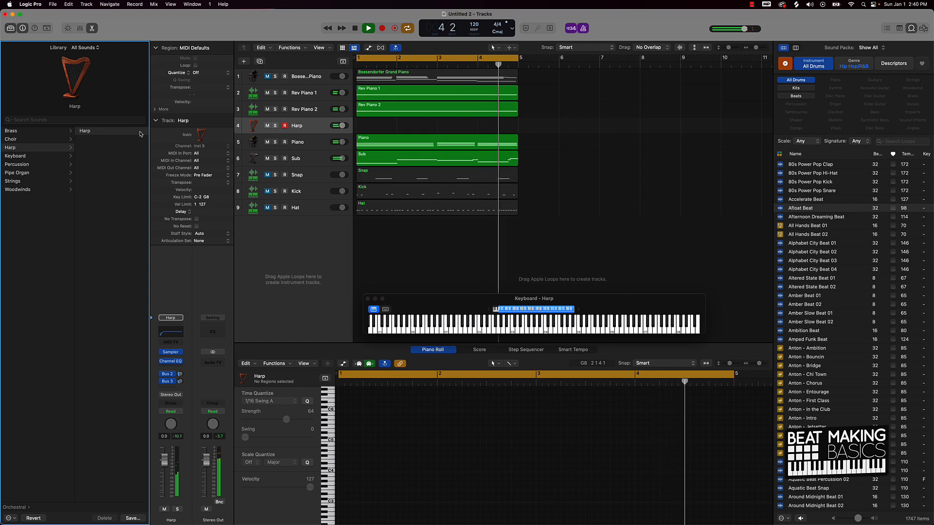
key(r)
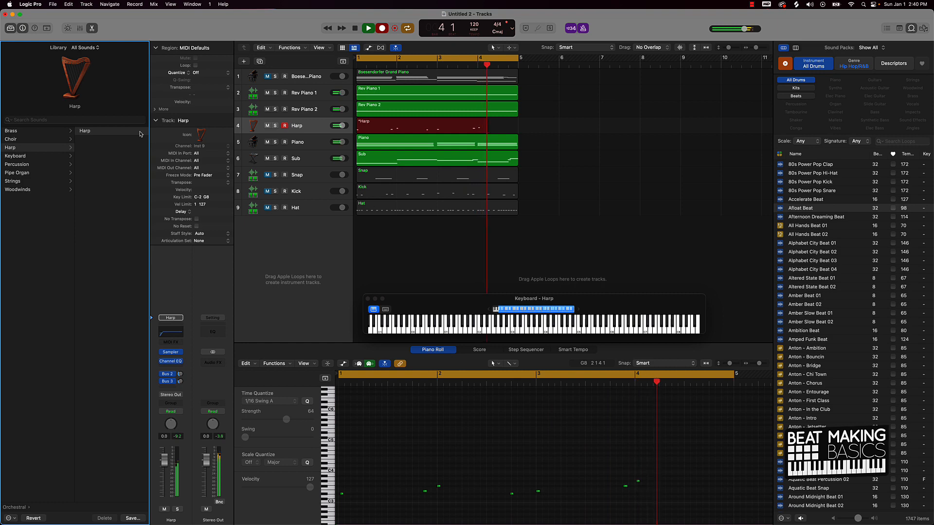
key(space)
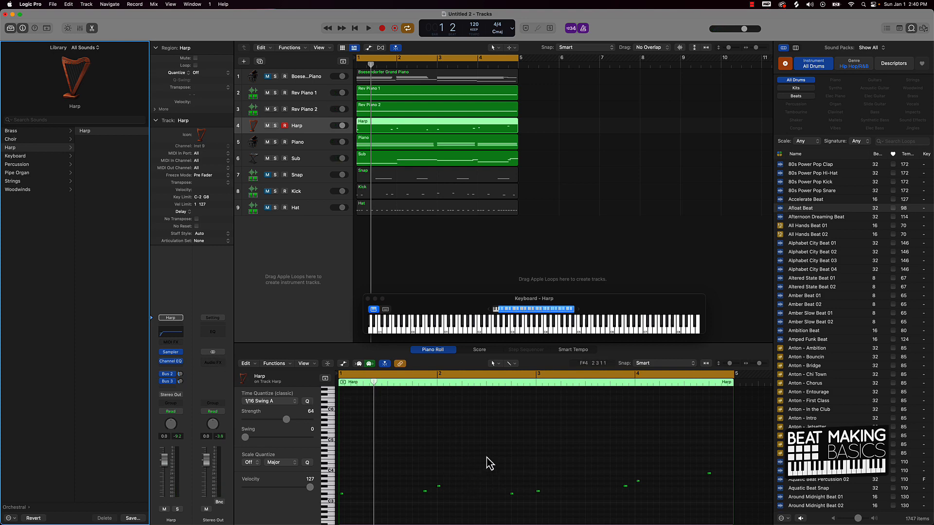
Play back the recorded harp part, disarm the Harp track, and deselect its region.
click(490, 463)
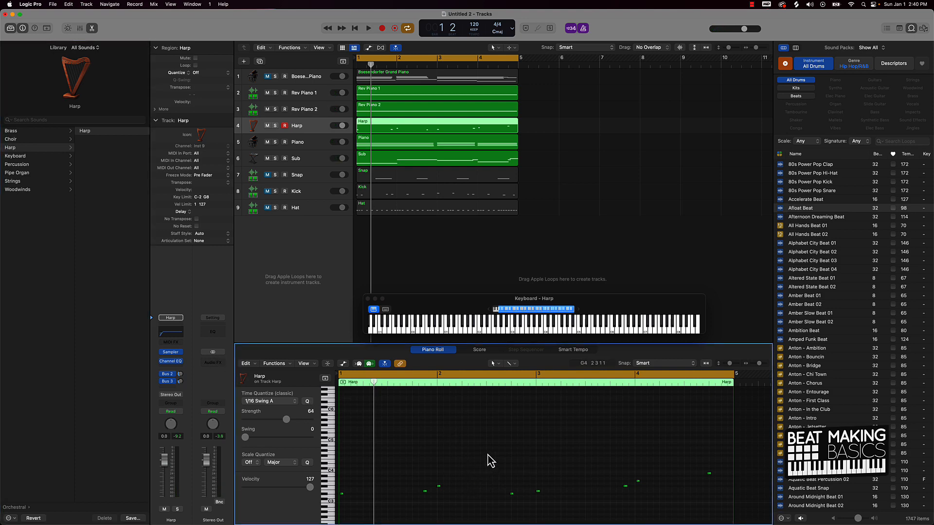
key(space)
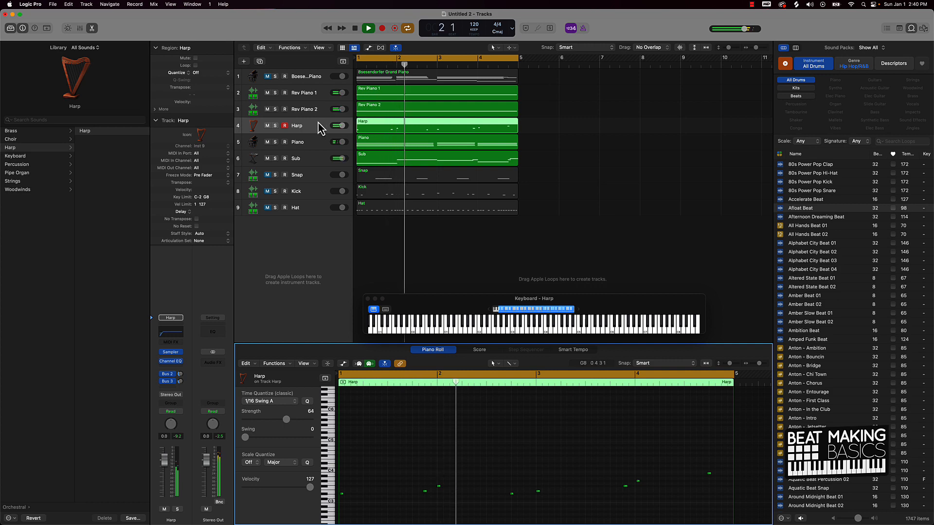
click(285, 126)
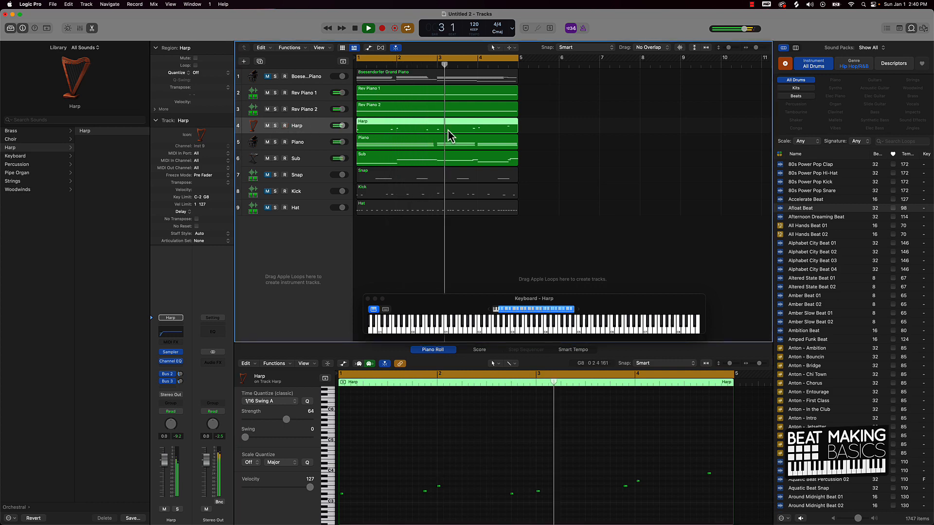
click(548, 137)
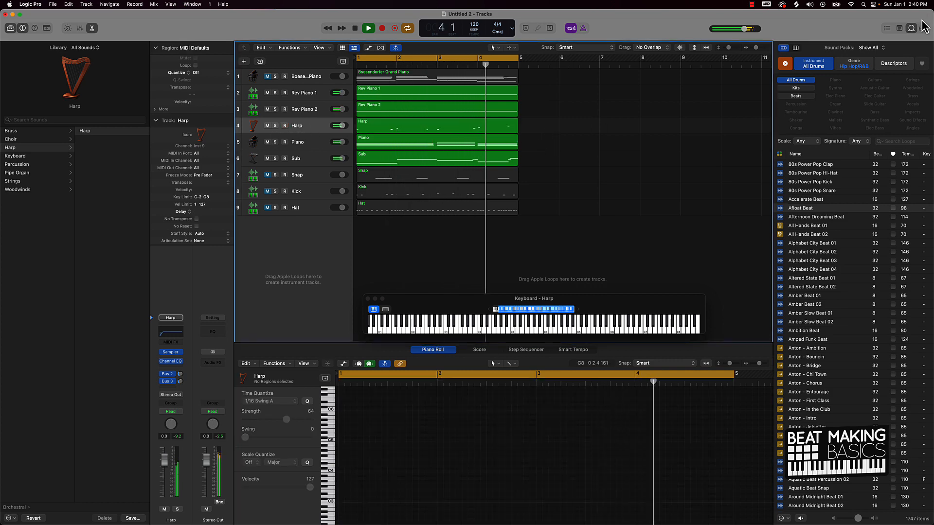
key(space)
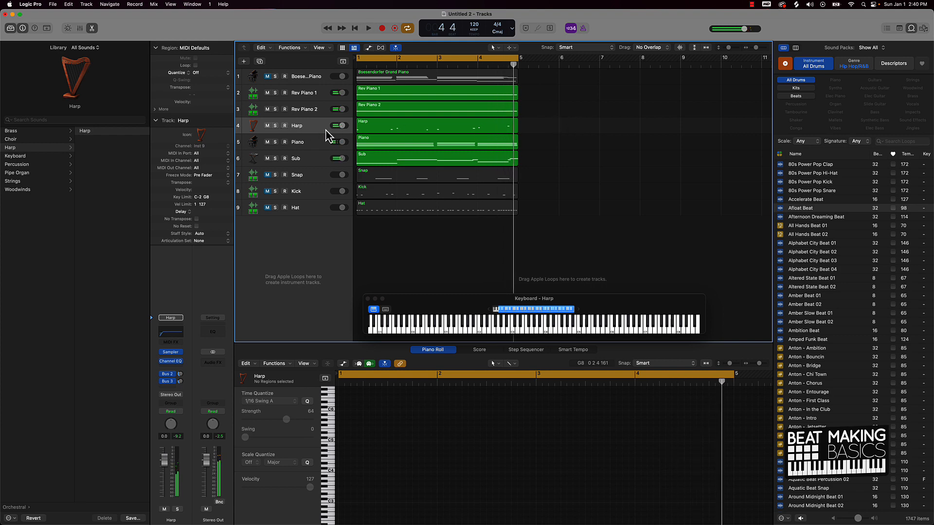
Rename the Harp track as "Harp *" and update the region names to match their tracks.
double_click(302, 127)
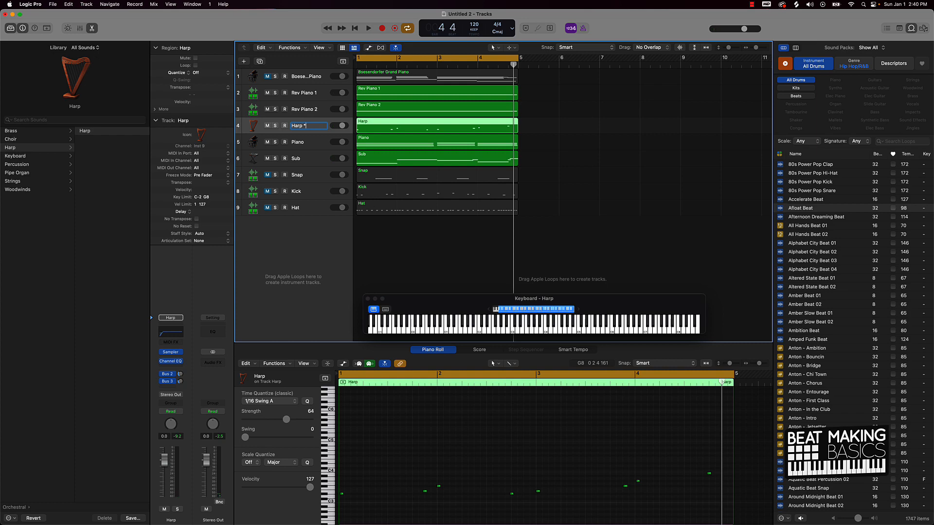
click(562, 141)
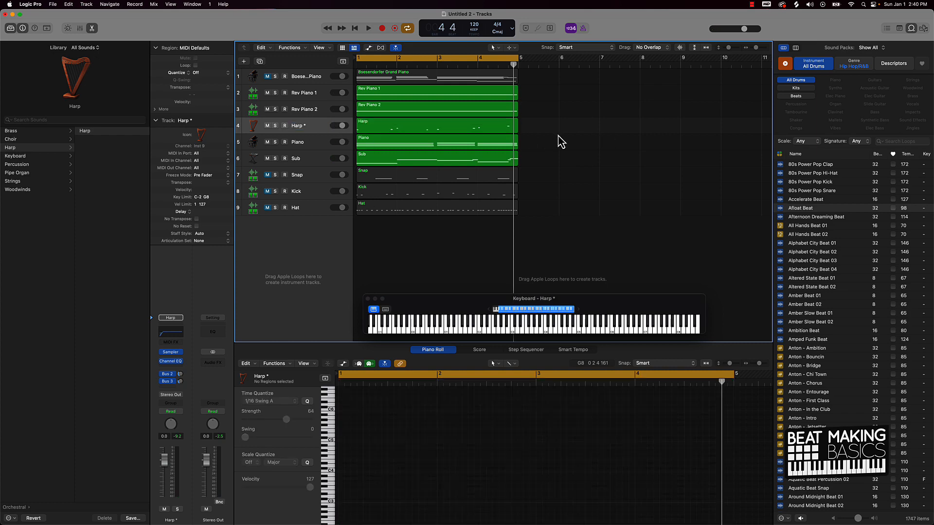
key(super+a)
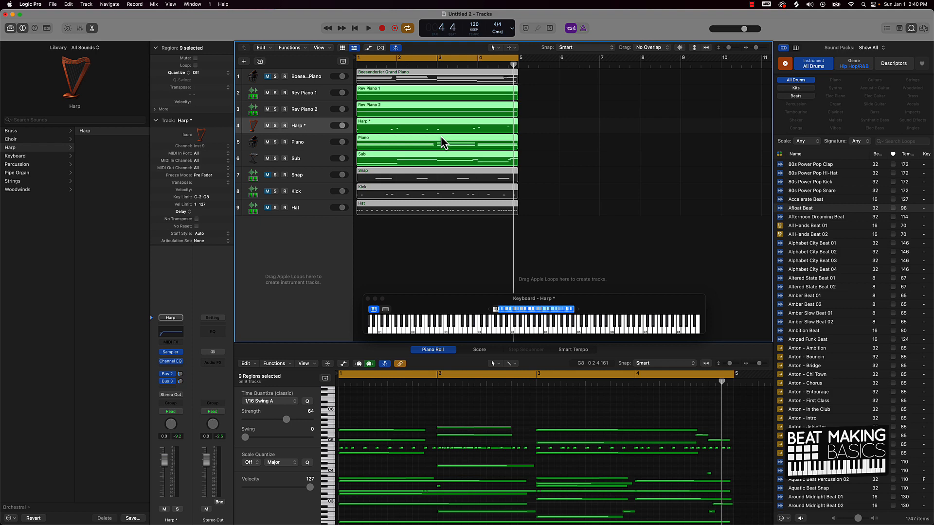
click(377, 254)
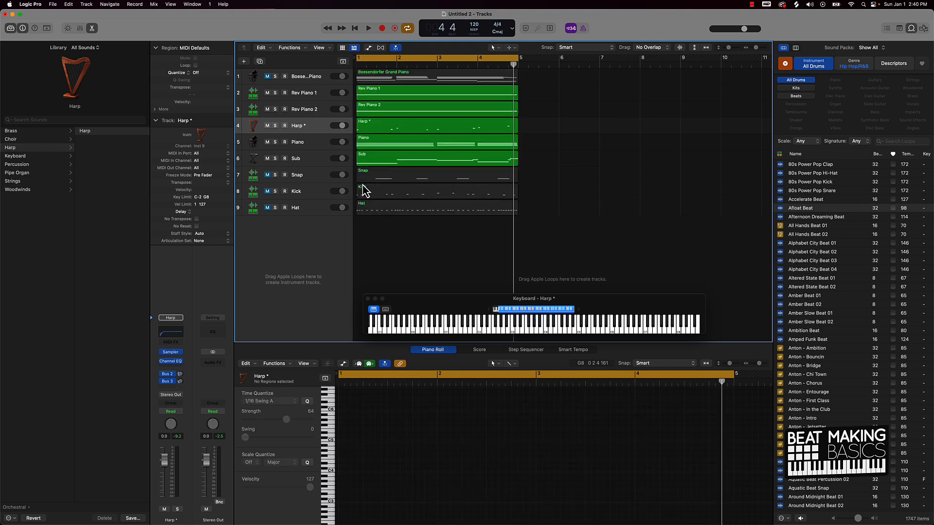
Move the Kick track above the Snap track and clear the region selection.
drag(321, 198, 314, 172)
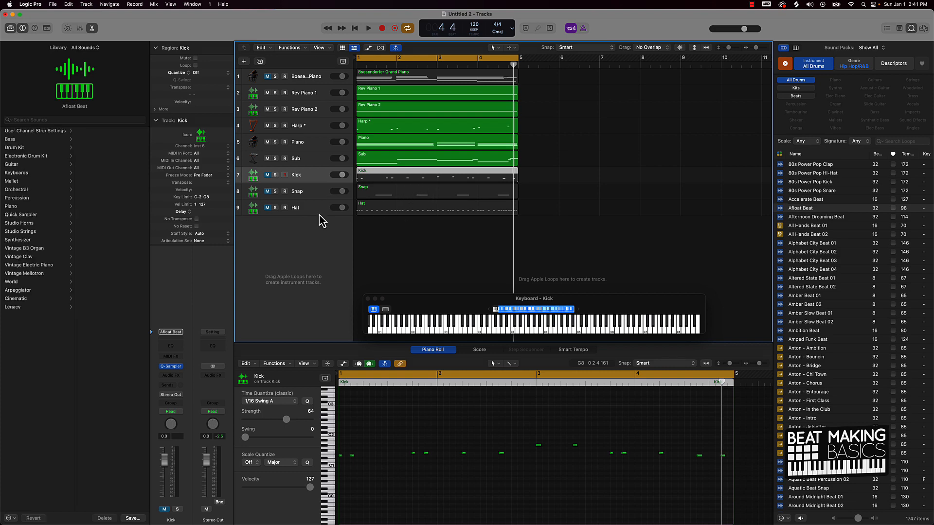
click(371, 252)
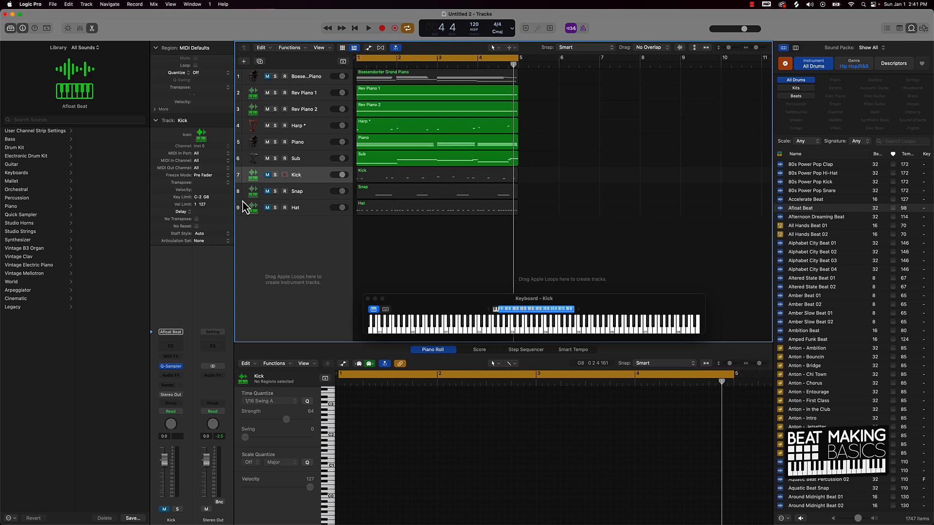
Select the regions from Rev Piano 1 down to Hat and clear the selection.
drag(411, 267, 415, 90)
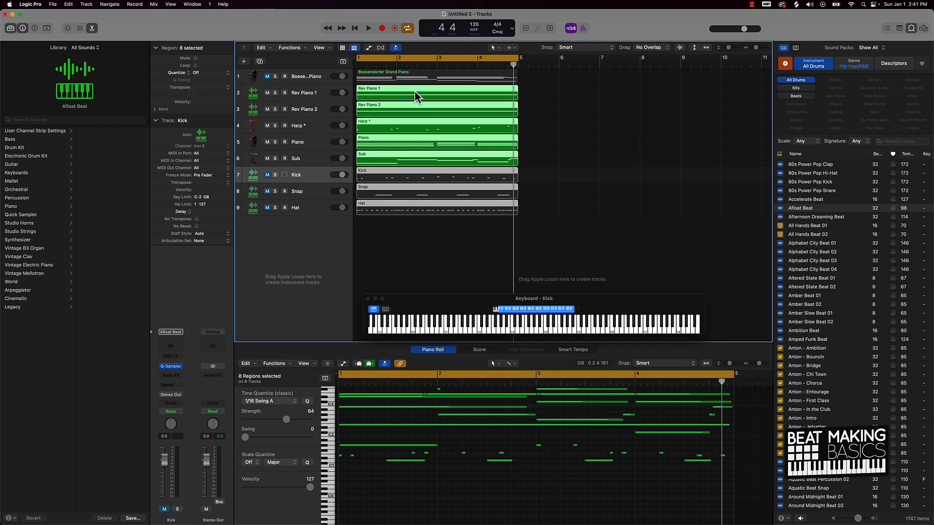
scroll(401, 182, down, 1)
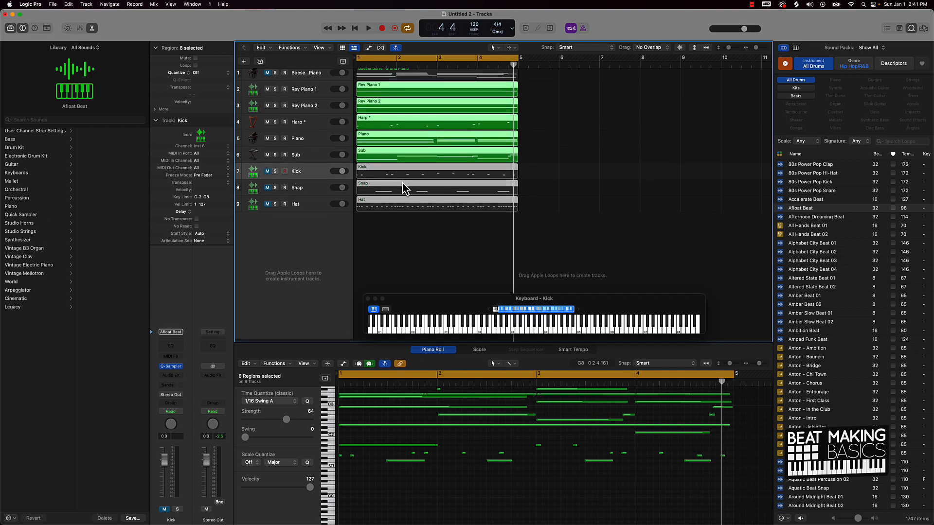
scroll(401, 183, down, 1)
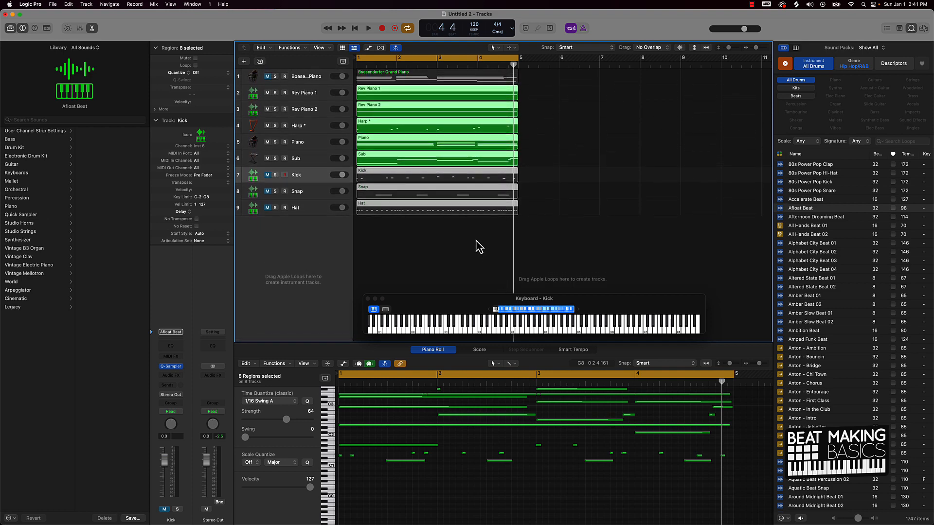
click(443, 284)
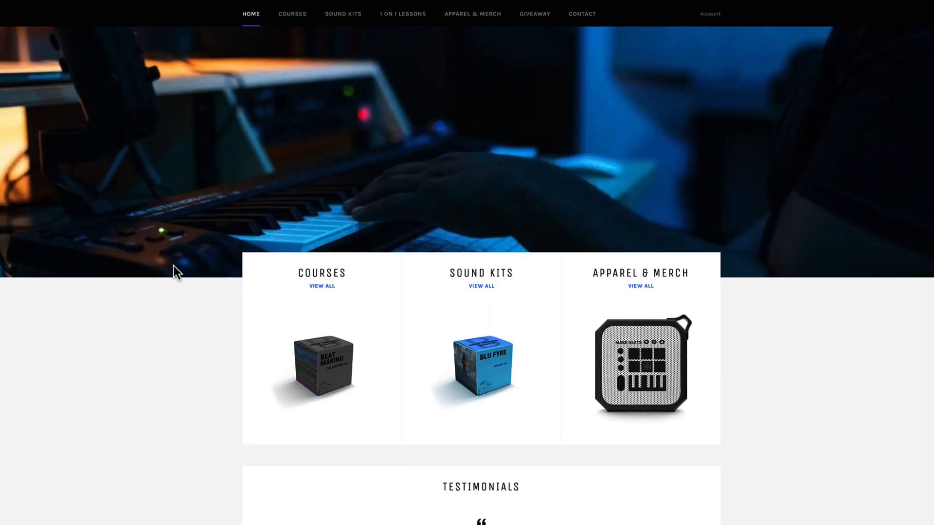
Switch to the Beat Making Basics website and view the Beat Making In Logic Pro 10.5 course from the course list.
scroll(173, 266, up, 1)
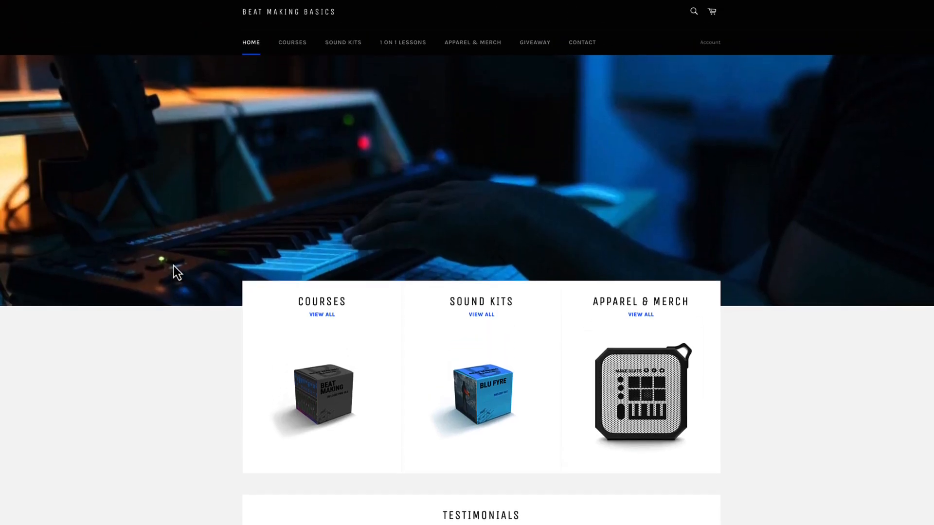
click(318, 314)
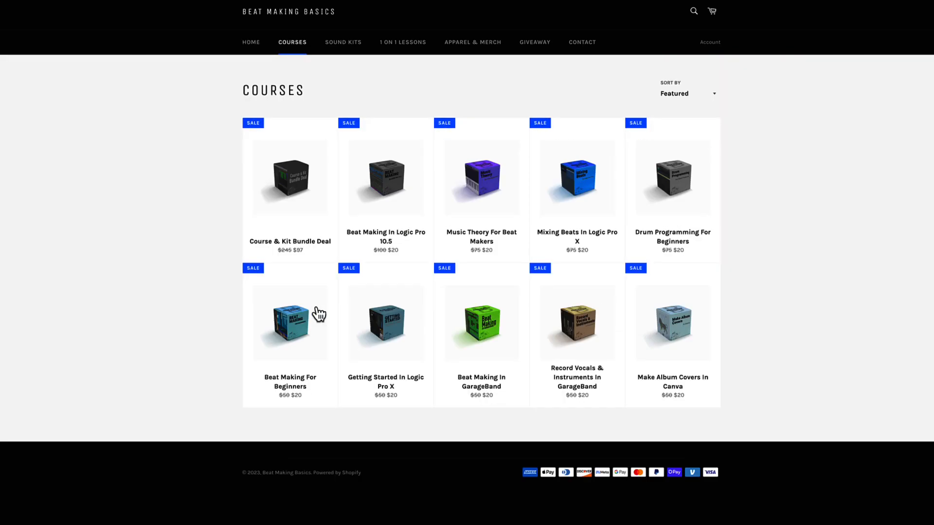
click(406, 234)
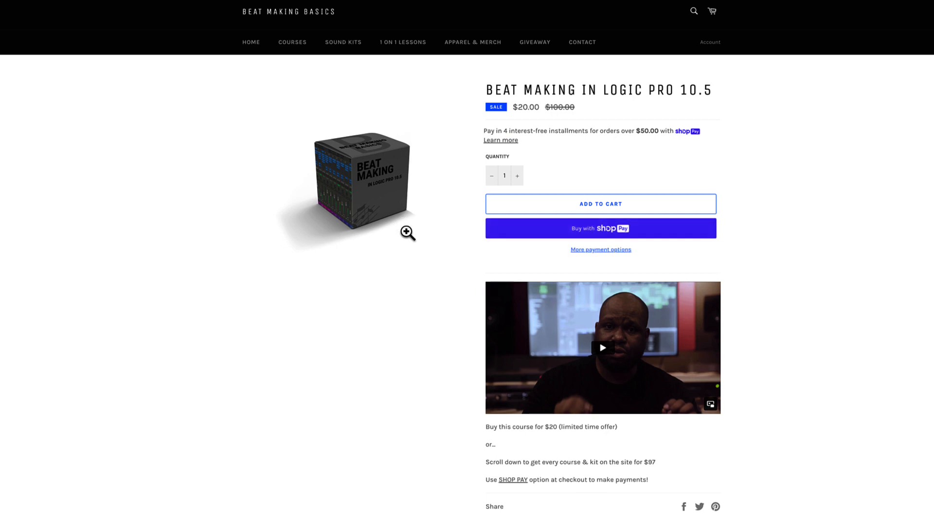
scroll(408, 299, down, 3)
scroll(404, 287, up, 3)
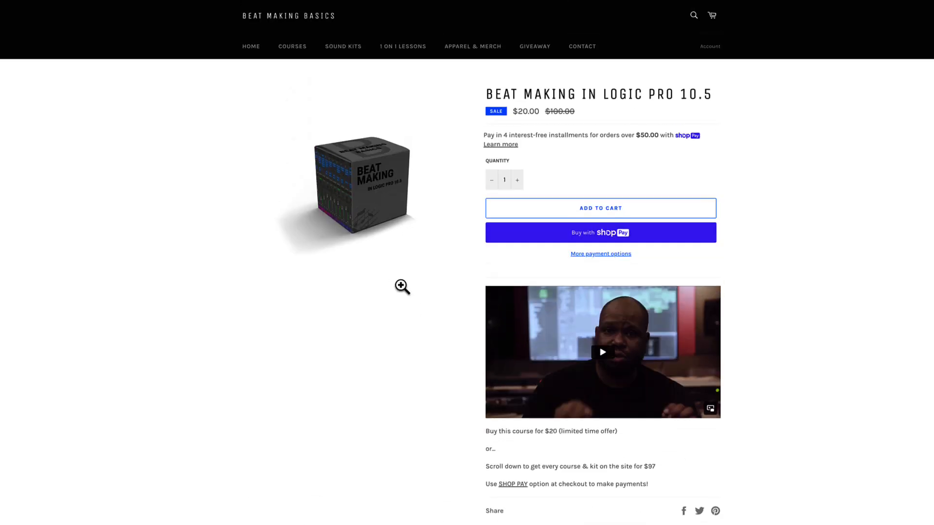
click(303, 43)
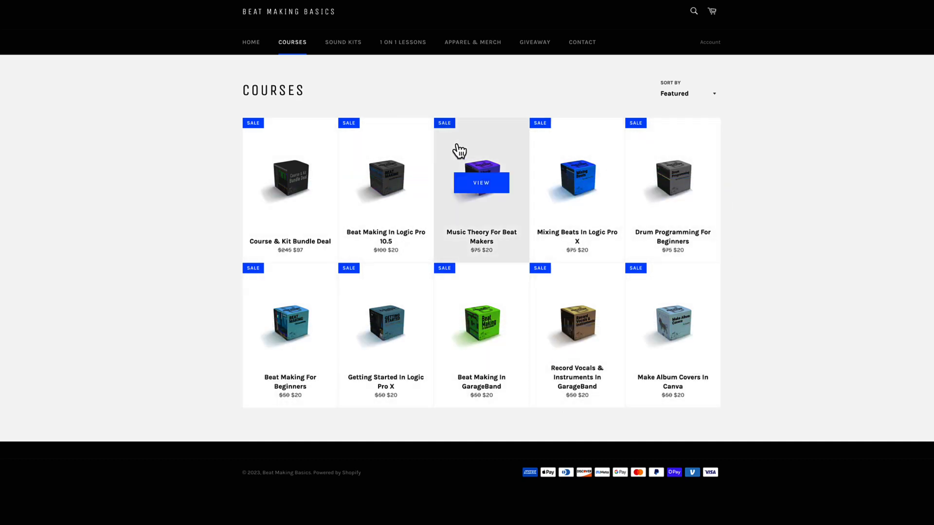
click(394, 178)
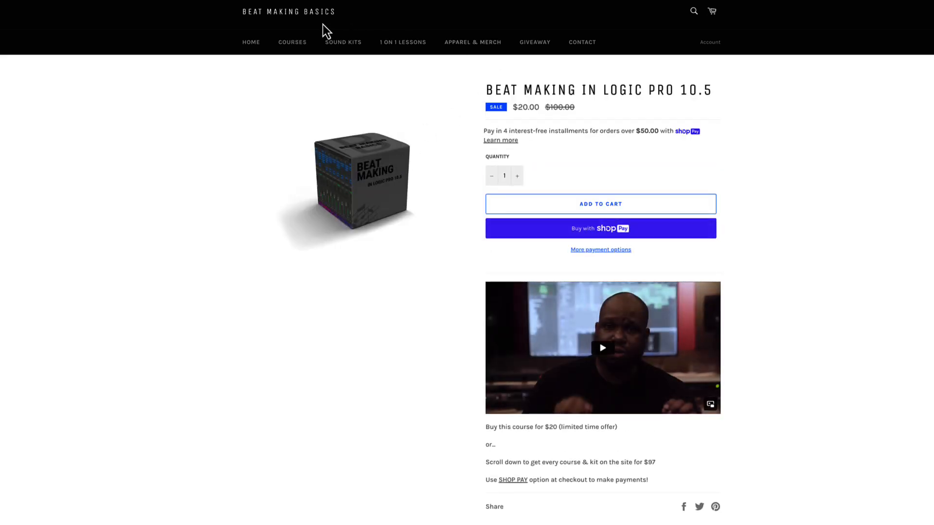
View the course pages for Music Theory For Beat Makers, Mixing Beats In Logic Pro X and Beat Making For Beginners.
click(295, 45)
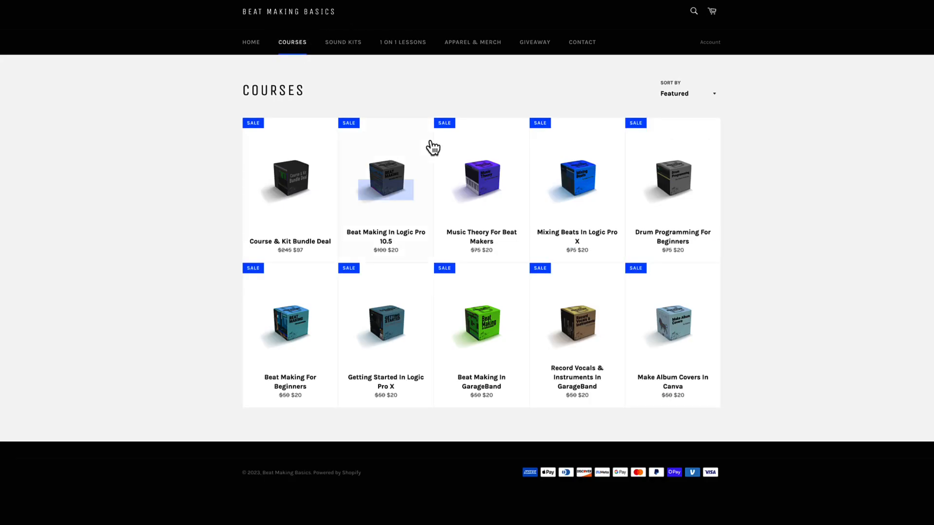
click(477, 180)
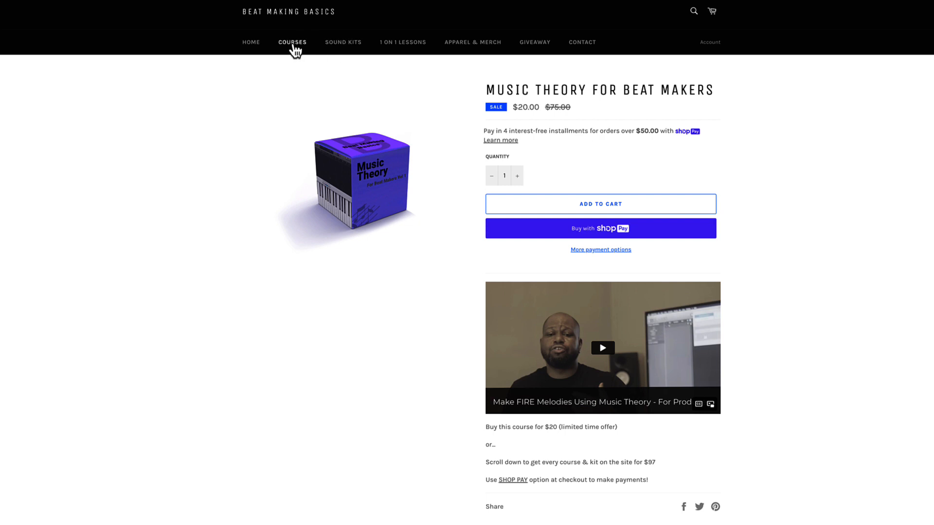
click(294, 45)
click(567, 185)
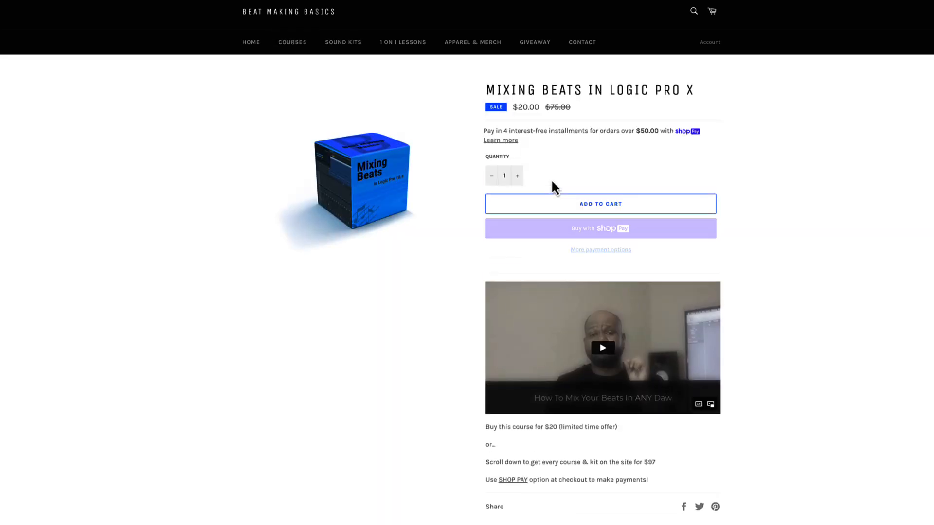
click(292, 51)
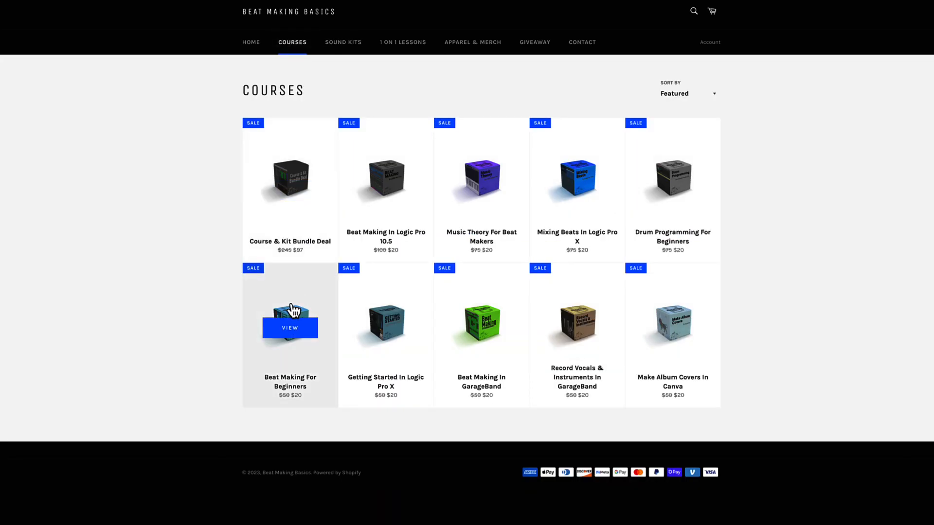
click(291, 306)
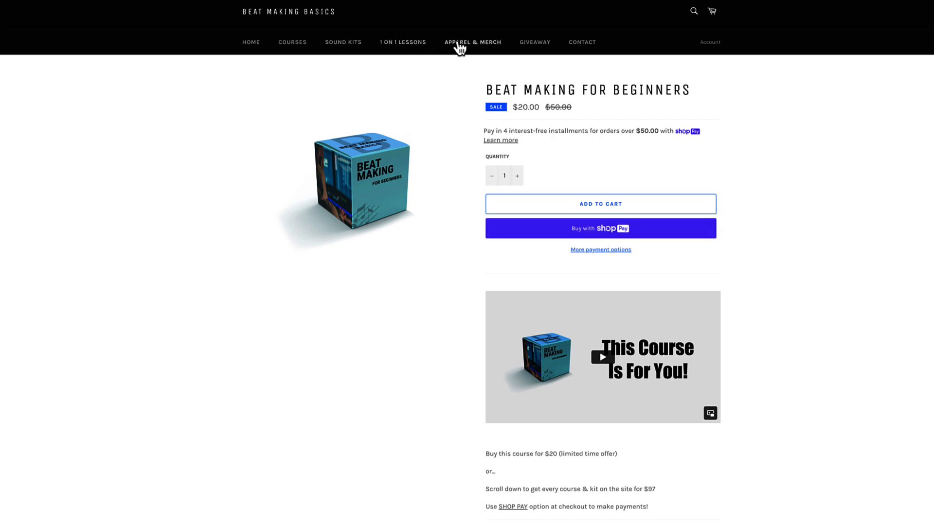
Browse the apparel and merch collection and view the BMB Backpack's product photos from different sides.
click(474, 48)
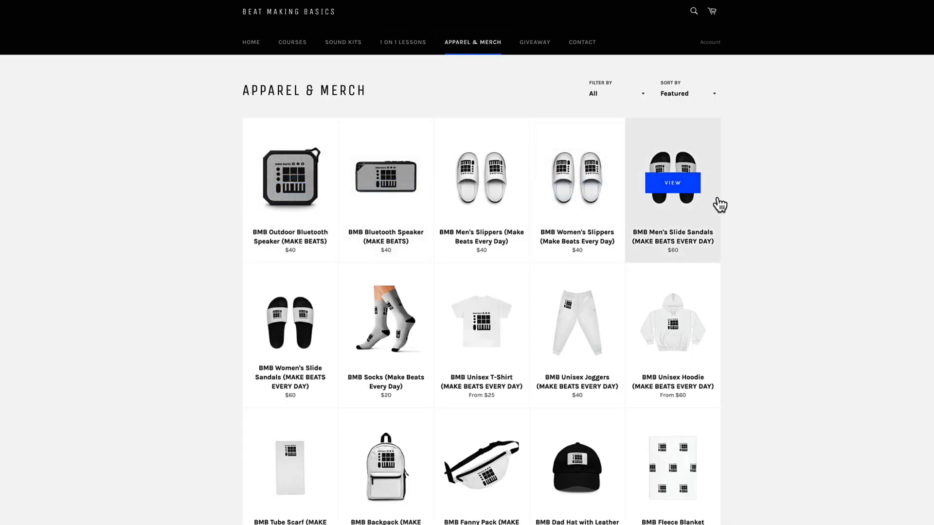
scroll(720, 205, down, 5)
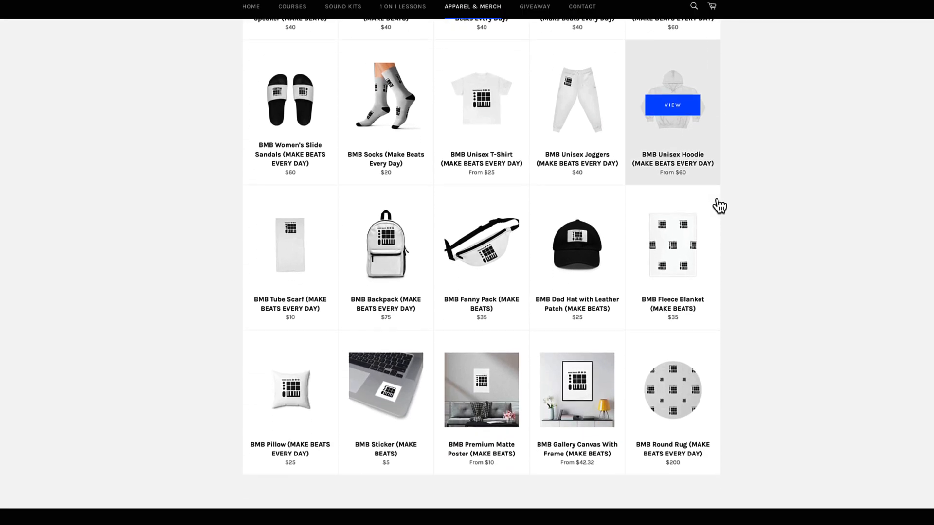
click(385, 236)
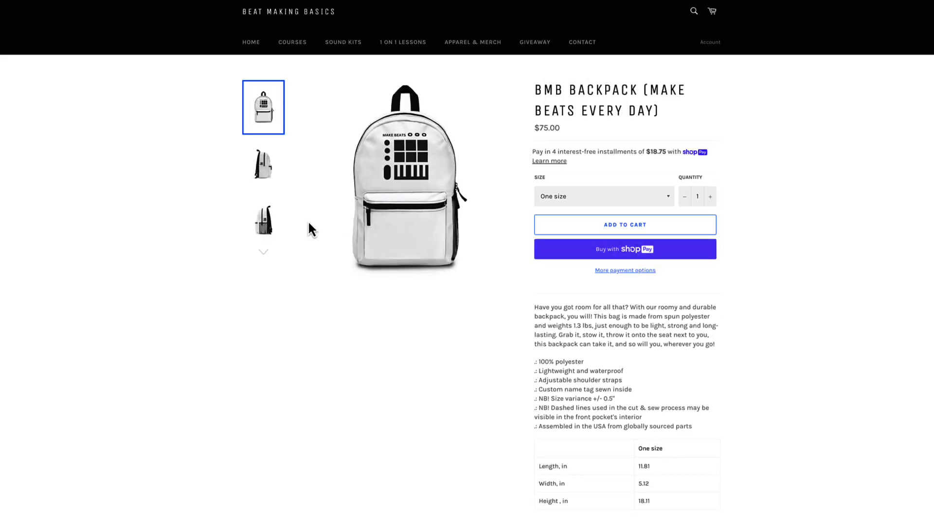
click(266, 181)
click(269, 227)
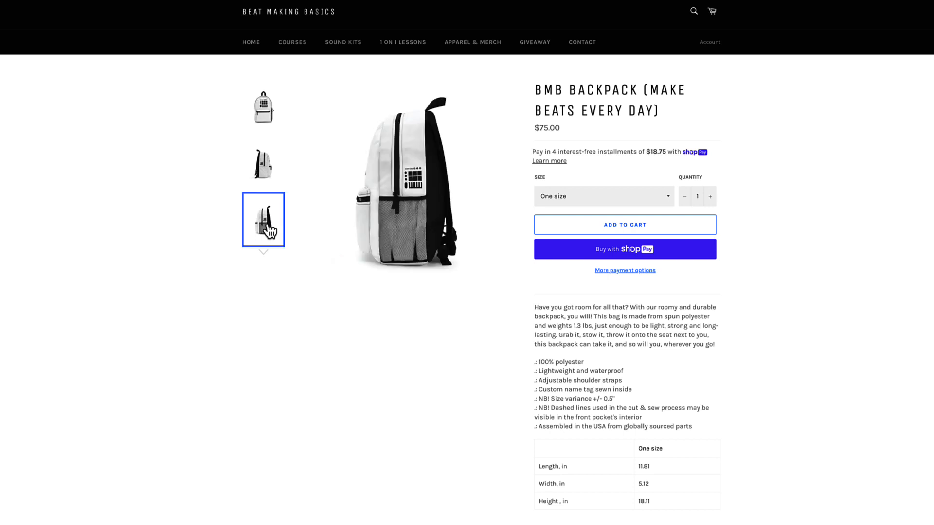
click(266, 107)
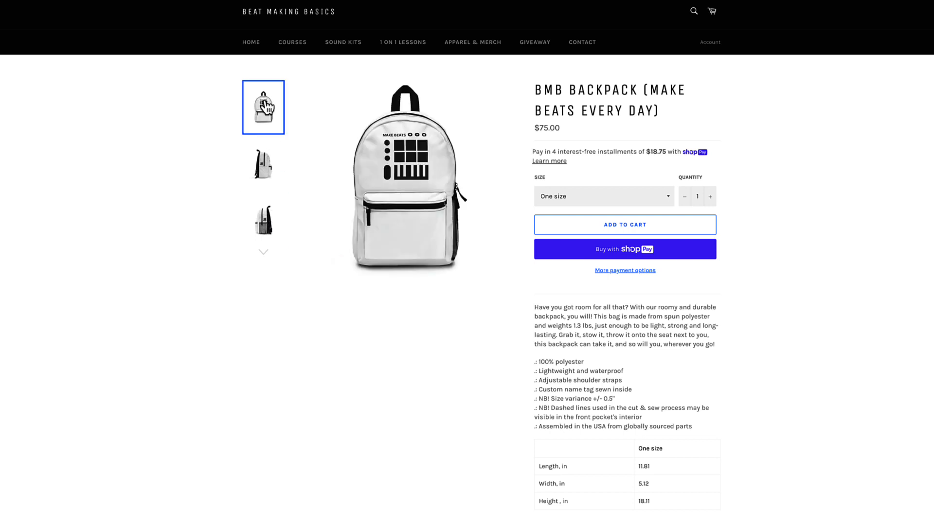
Open the 1 on 1 beat making lessons page.
click(409, 44)
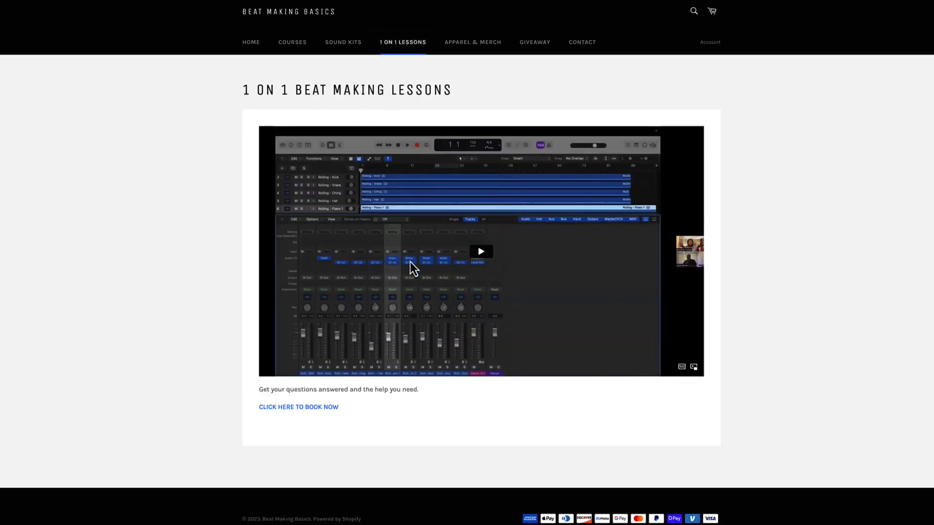